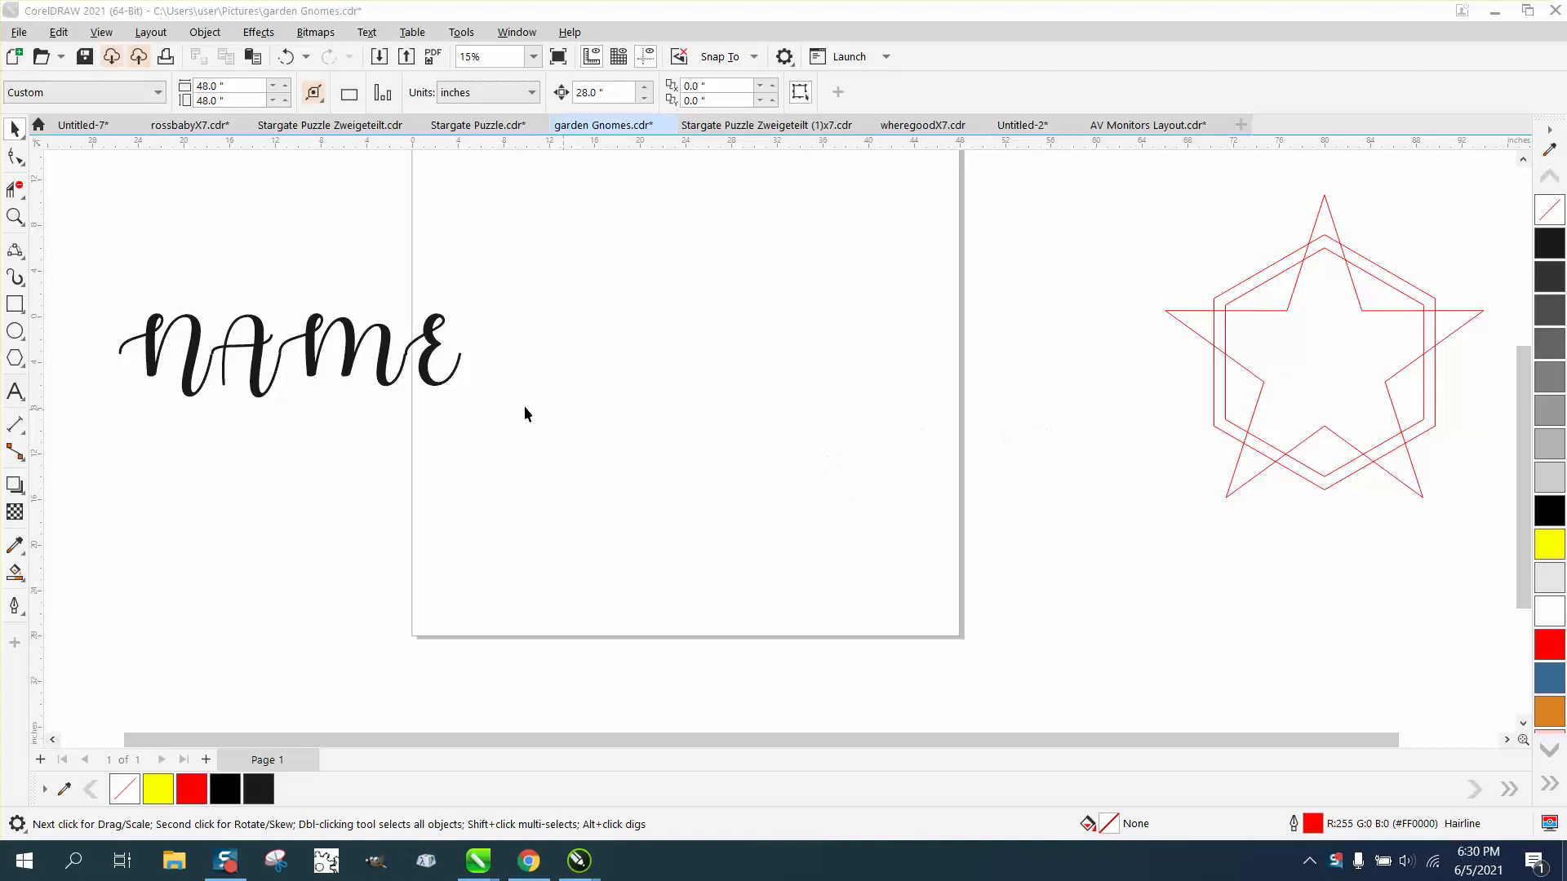
Drag the NAME lettering further left so it sits fully on the pasteboard, off the page.
left_click_drag(343, 353, 285, 363)
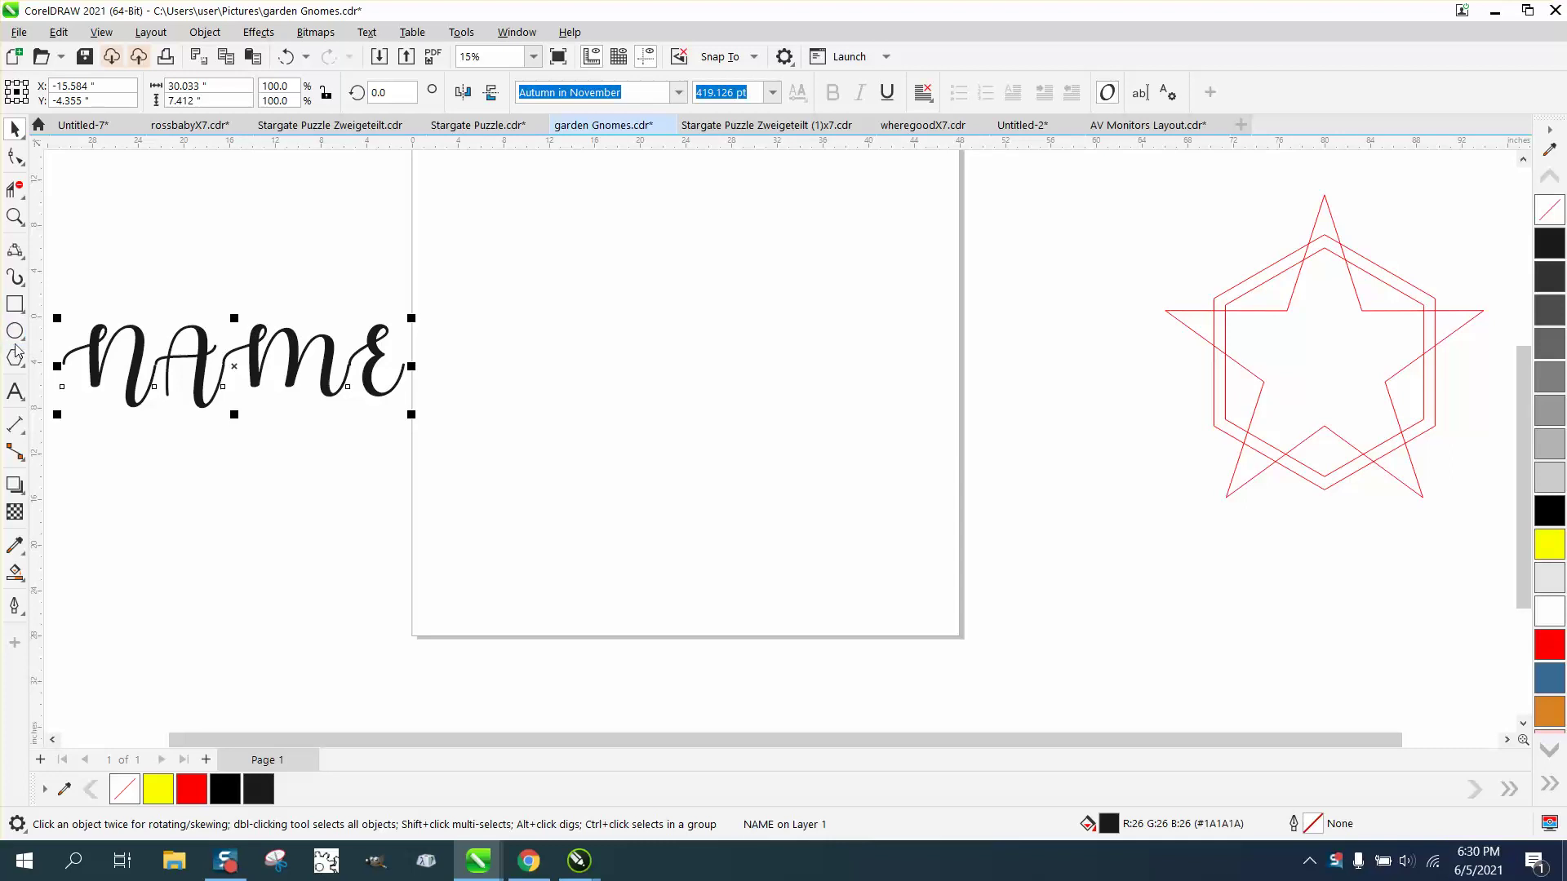
Draw a red hairline six-sided polygon on the page with the Polygon tool.
left_click(22, 370)
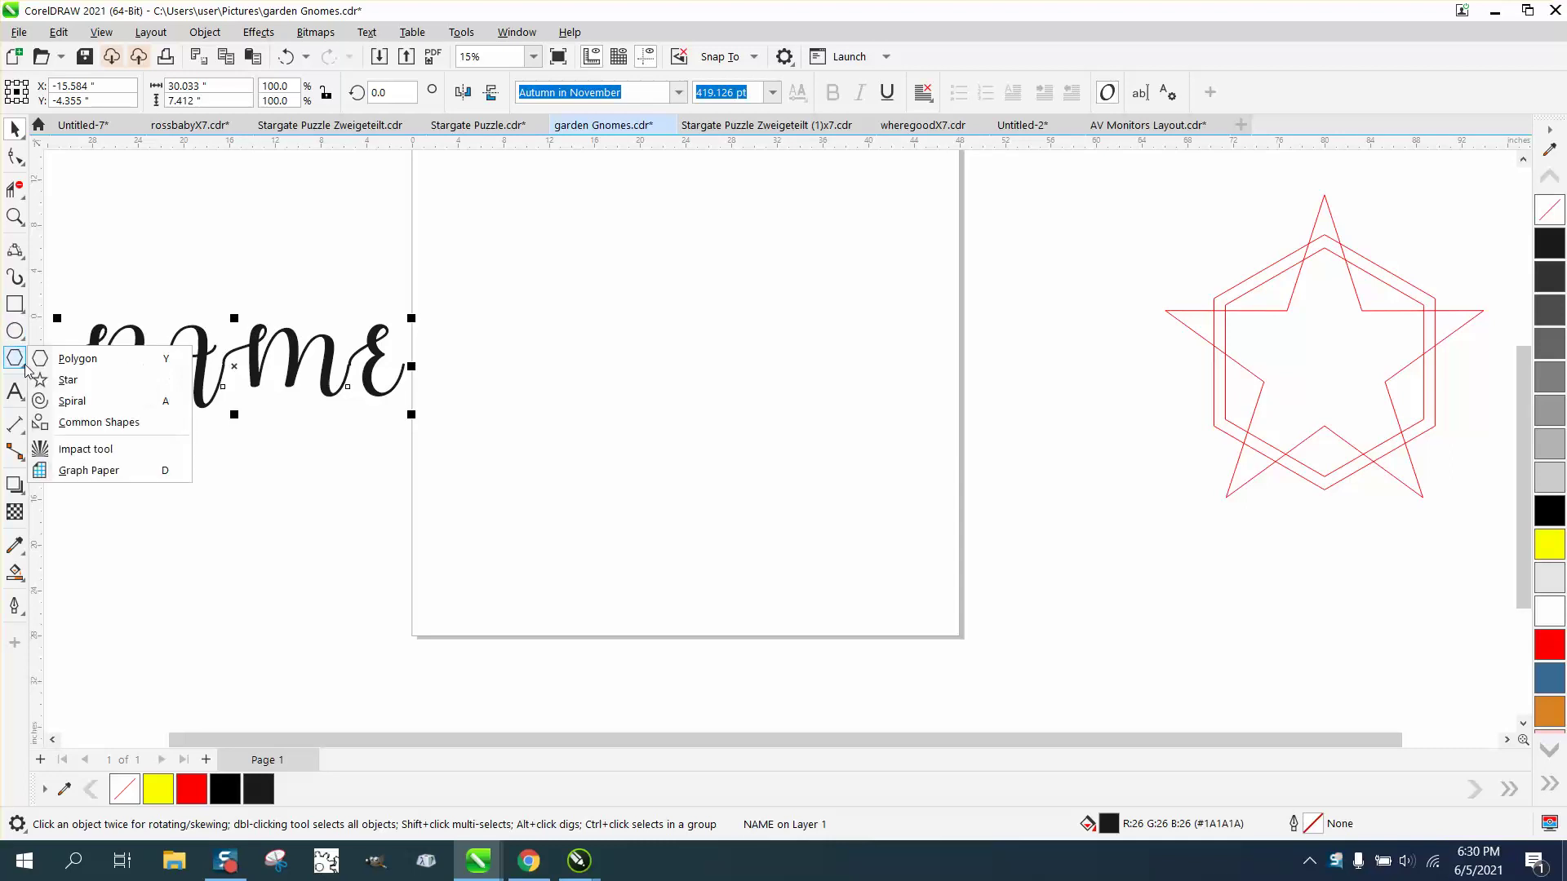
left_click(74, 366)
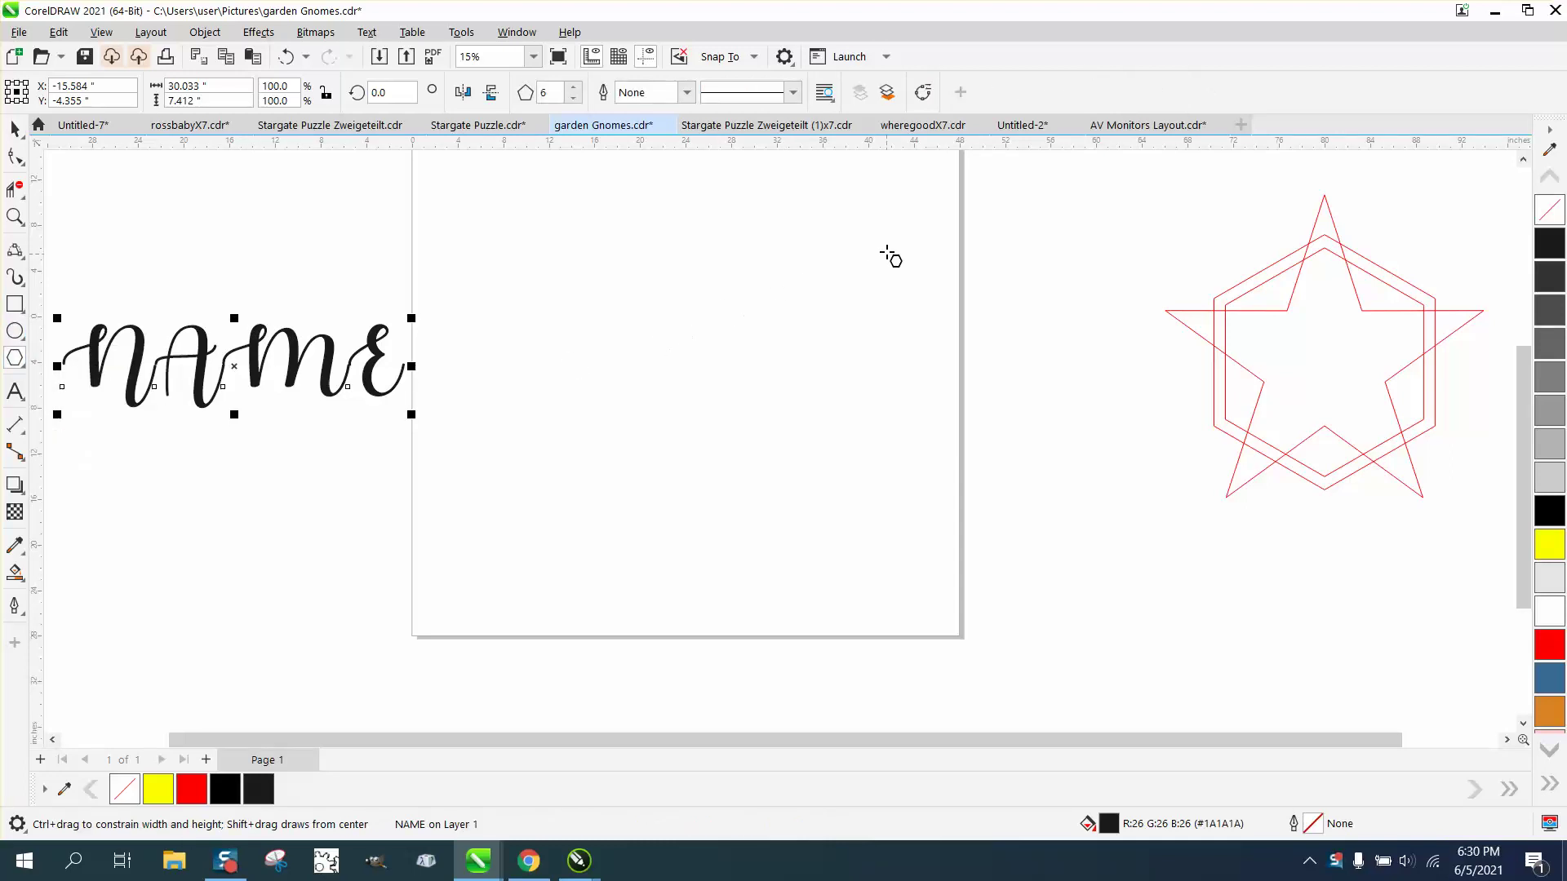
left_click_drag(869, 236, 560, 438)
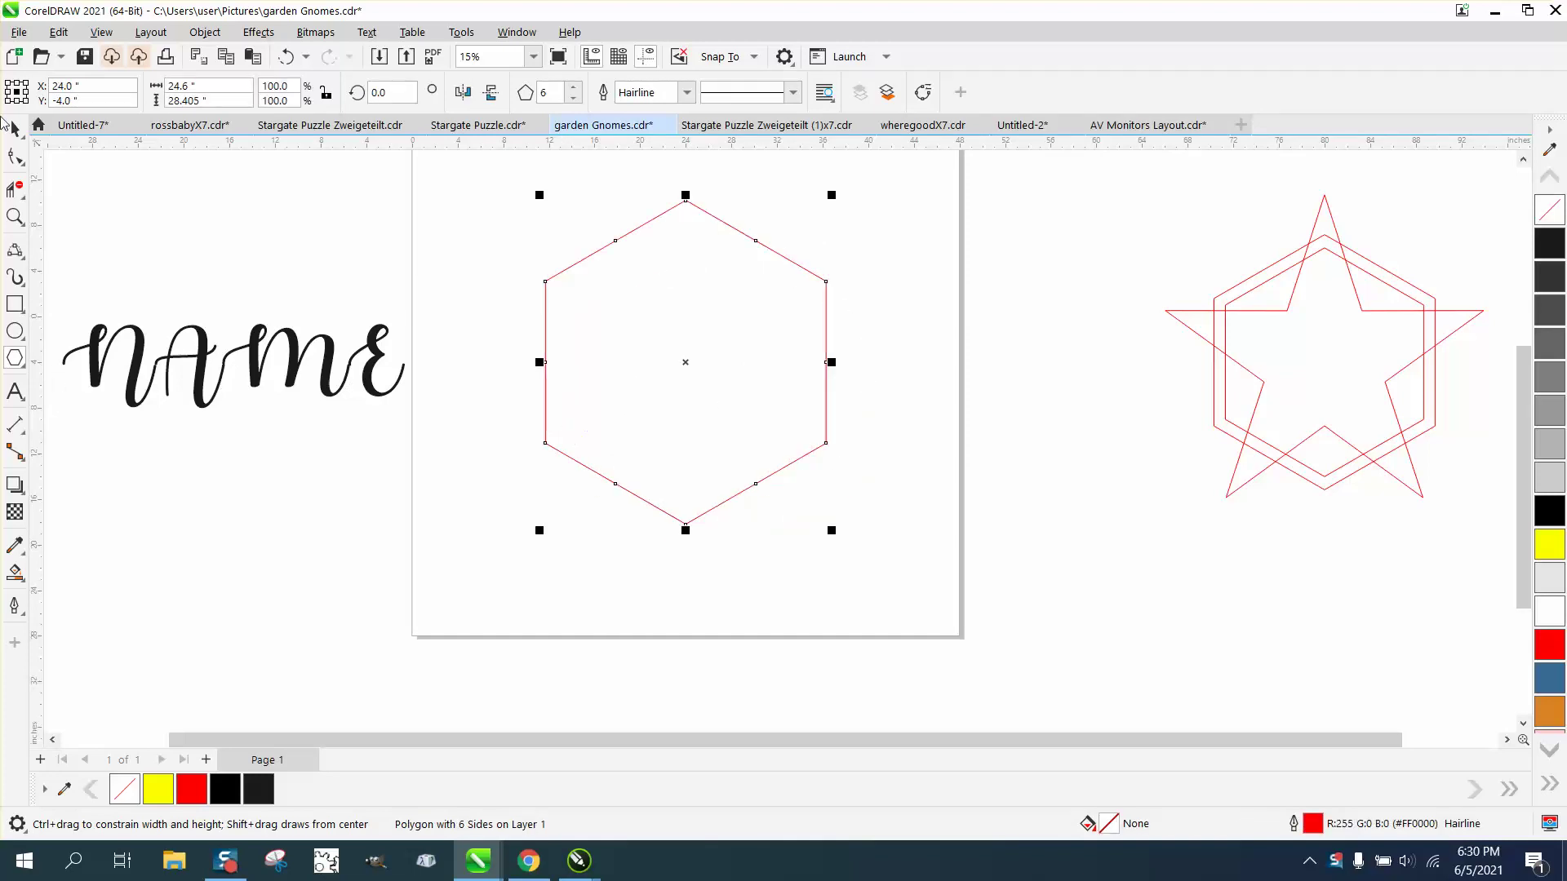
Scale a concentric copy of the hexagon inward to 92.4% and marquee both hexagons.
left_click(15, 128)
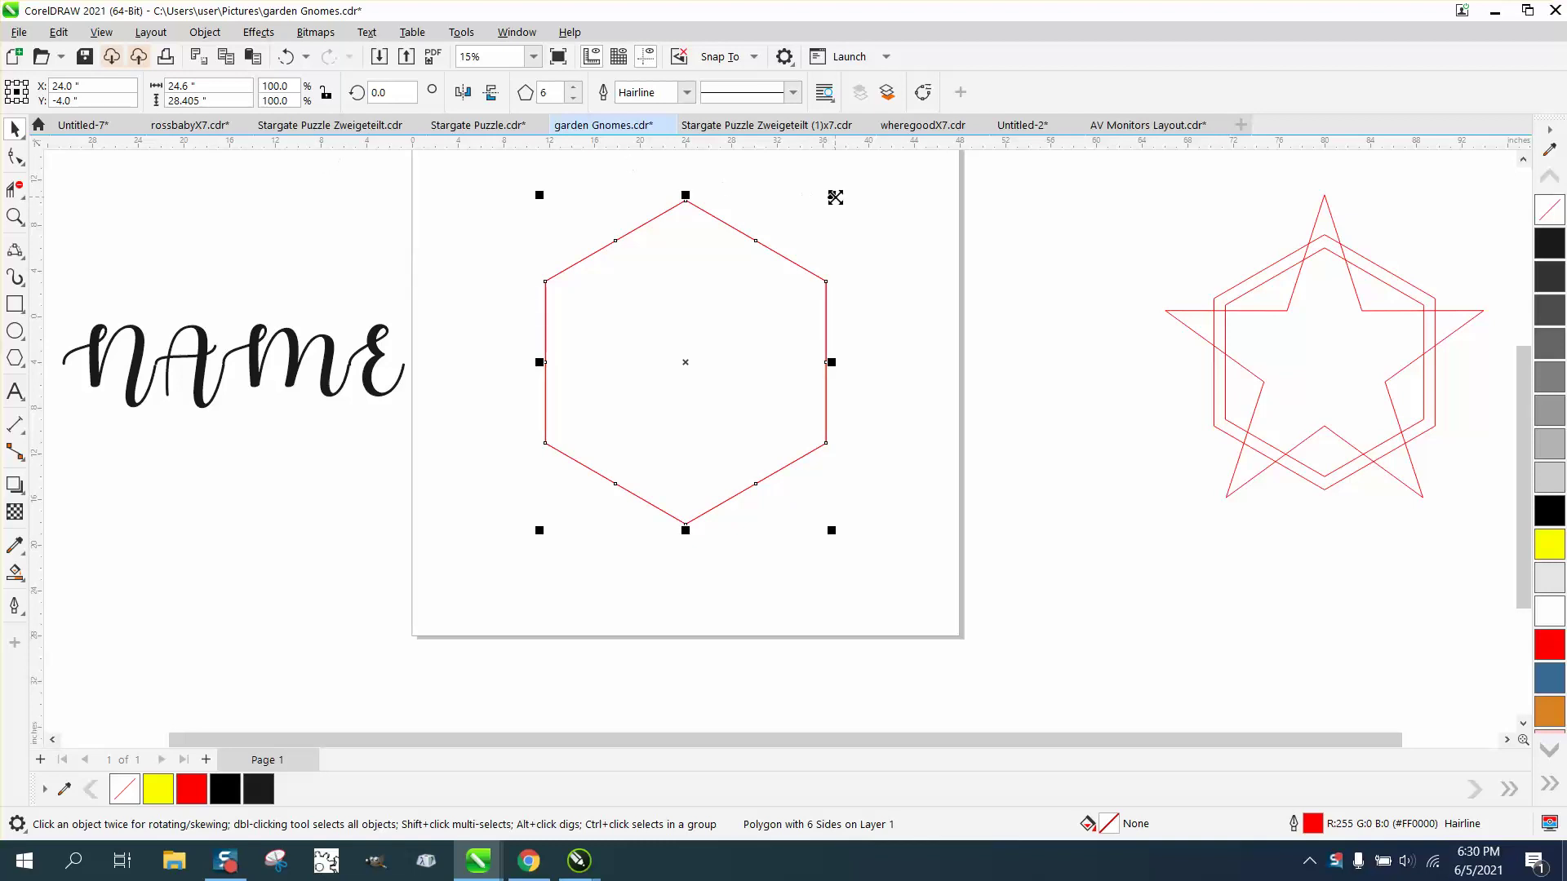
left_click_drag(831, 195, 821, 207)
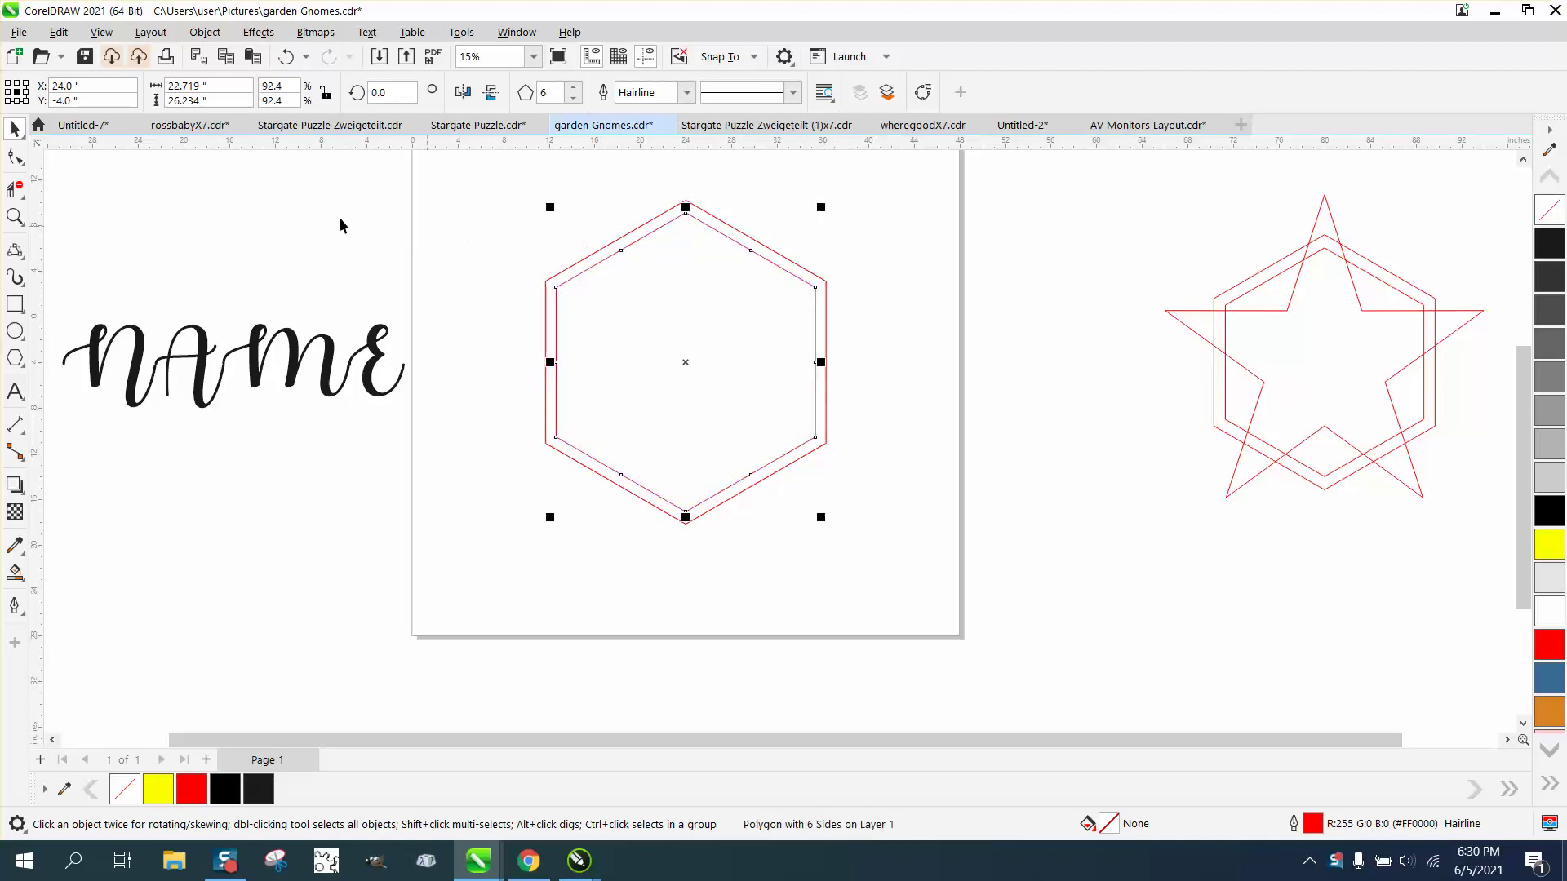
left_click_drag(492, 187, 873, 493)
Combine the two nested hexagons into one curve with Object > Combine.
left_click_drag(973, 606, 973, 606)
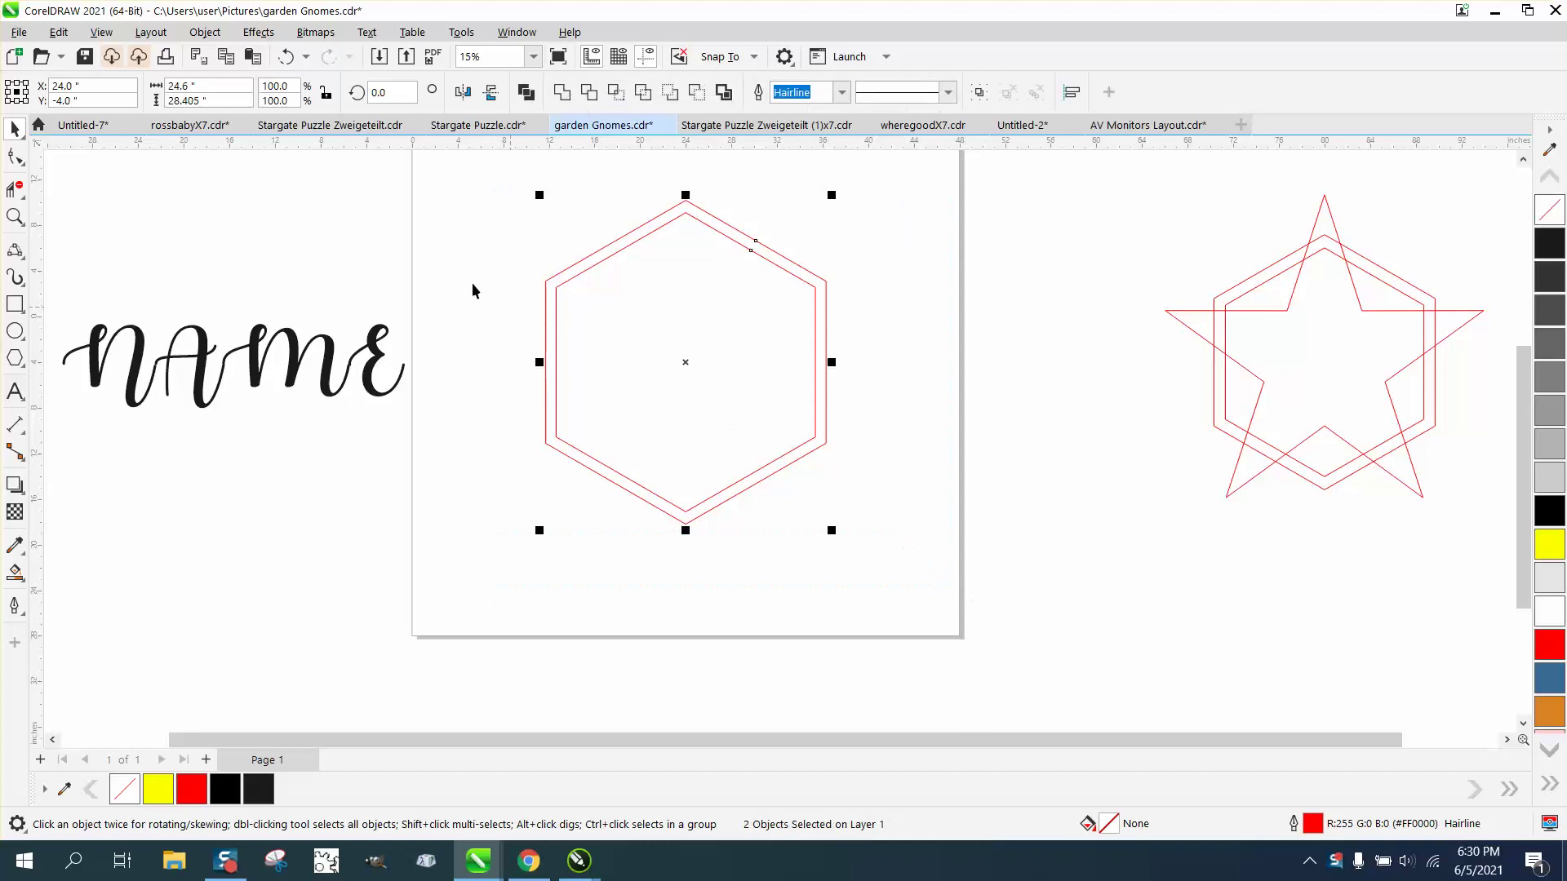
left_click(205, 32)
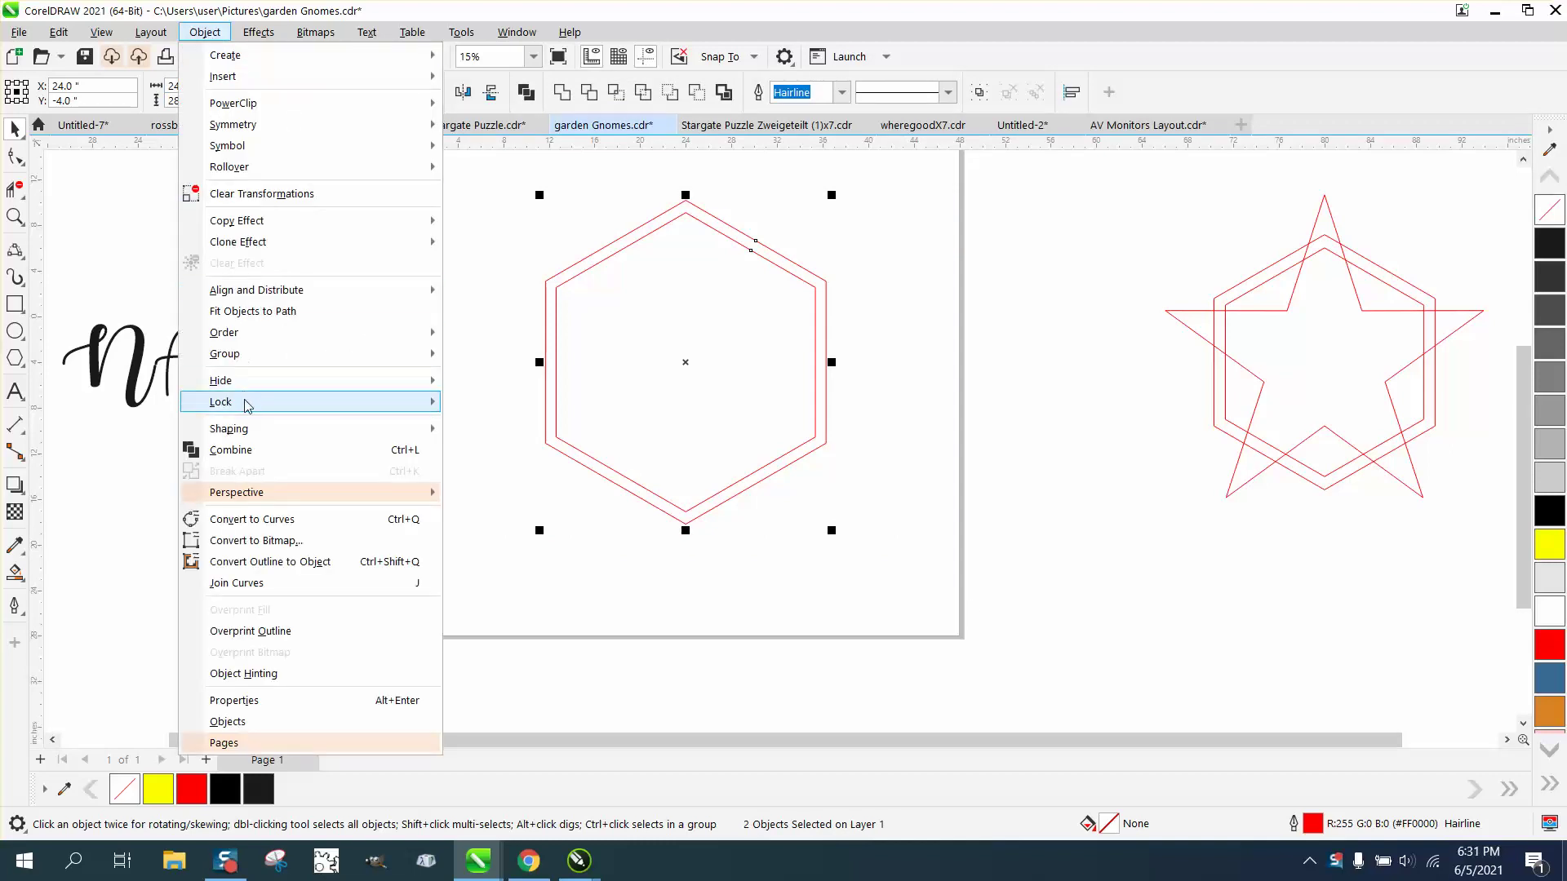
left_click(241, 450)
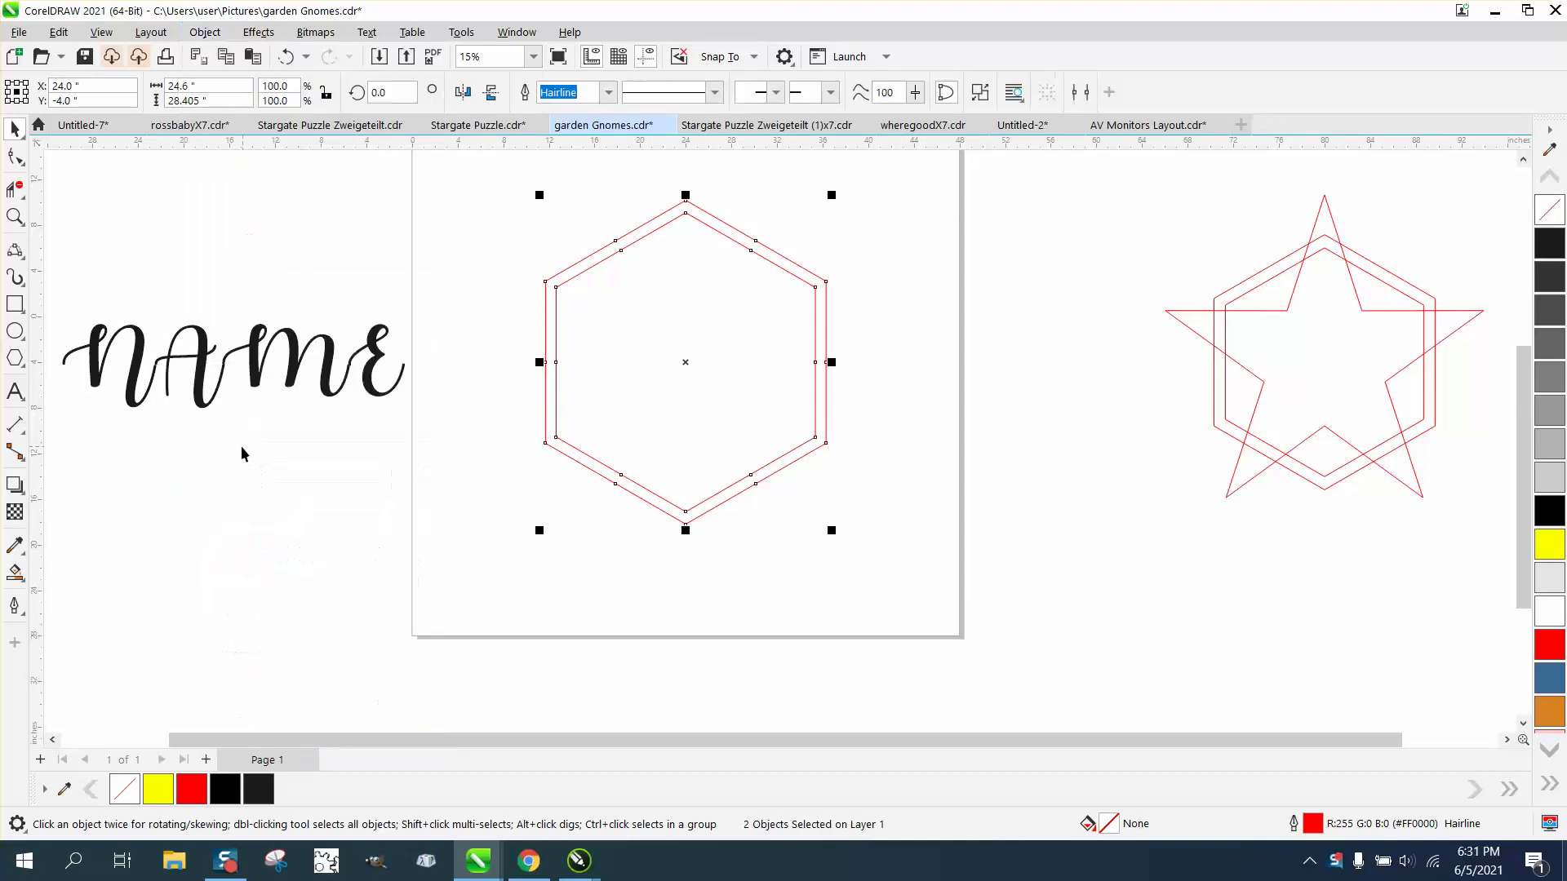
Centre the NAME lettering on the page with no fill and a red outline.
left_click(325, 361)
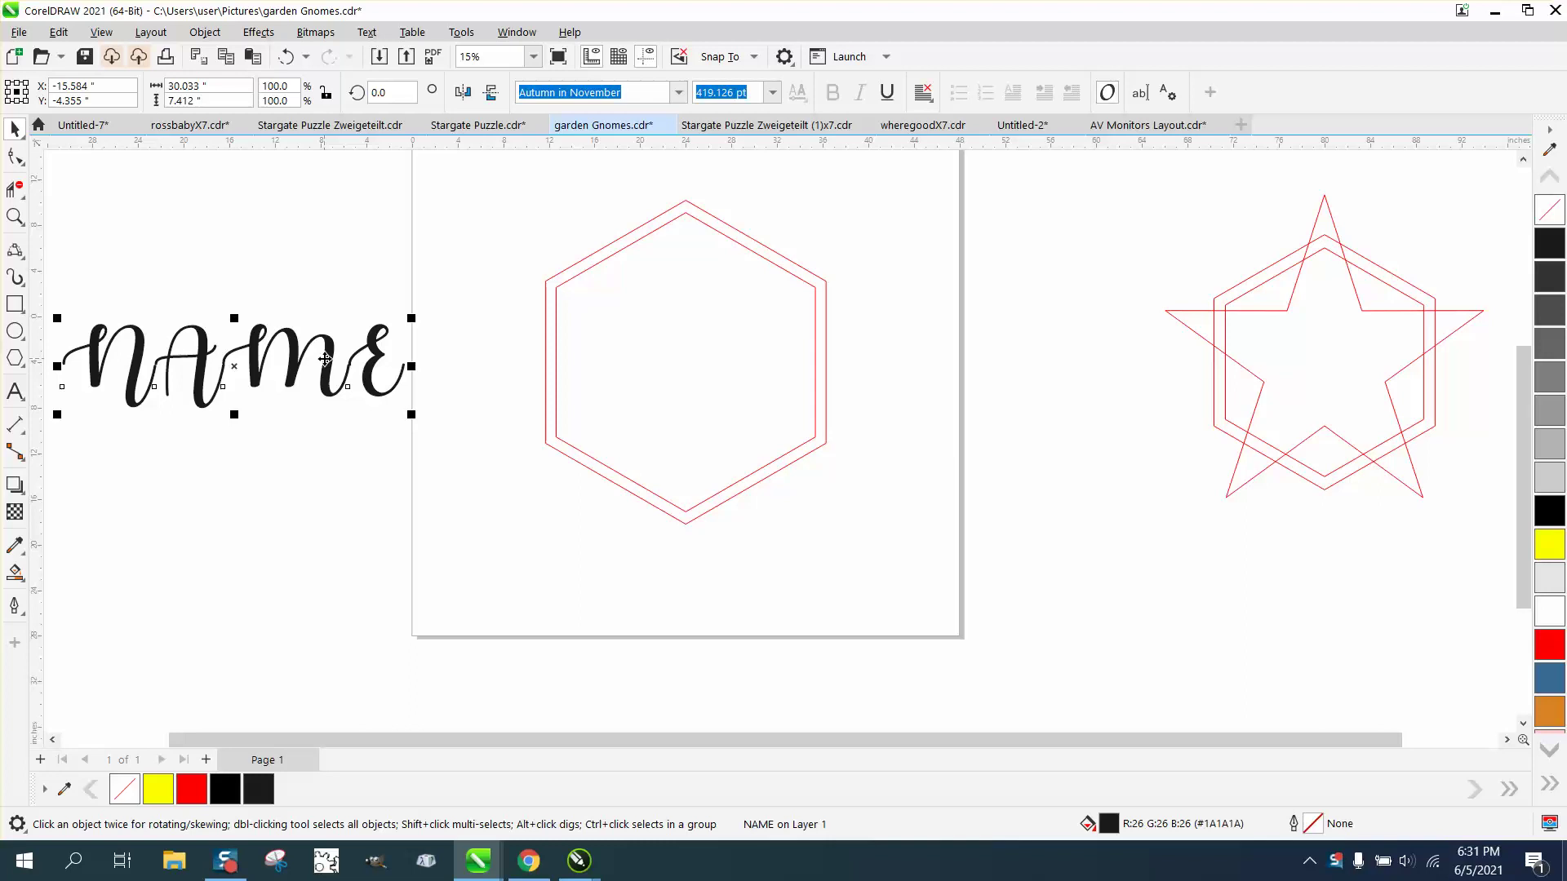
key("p")
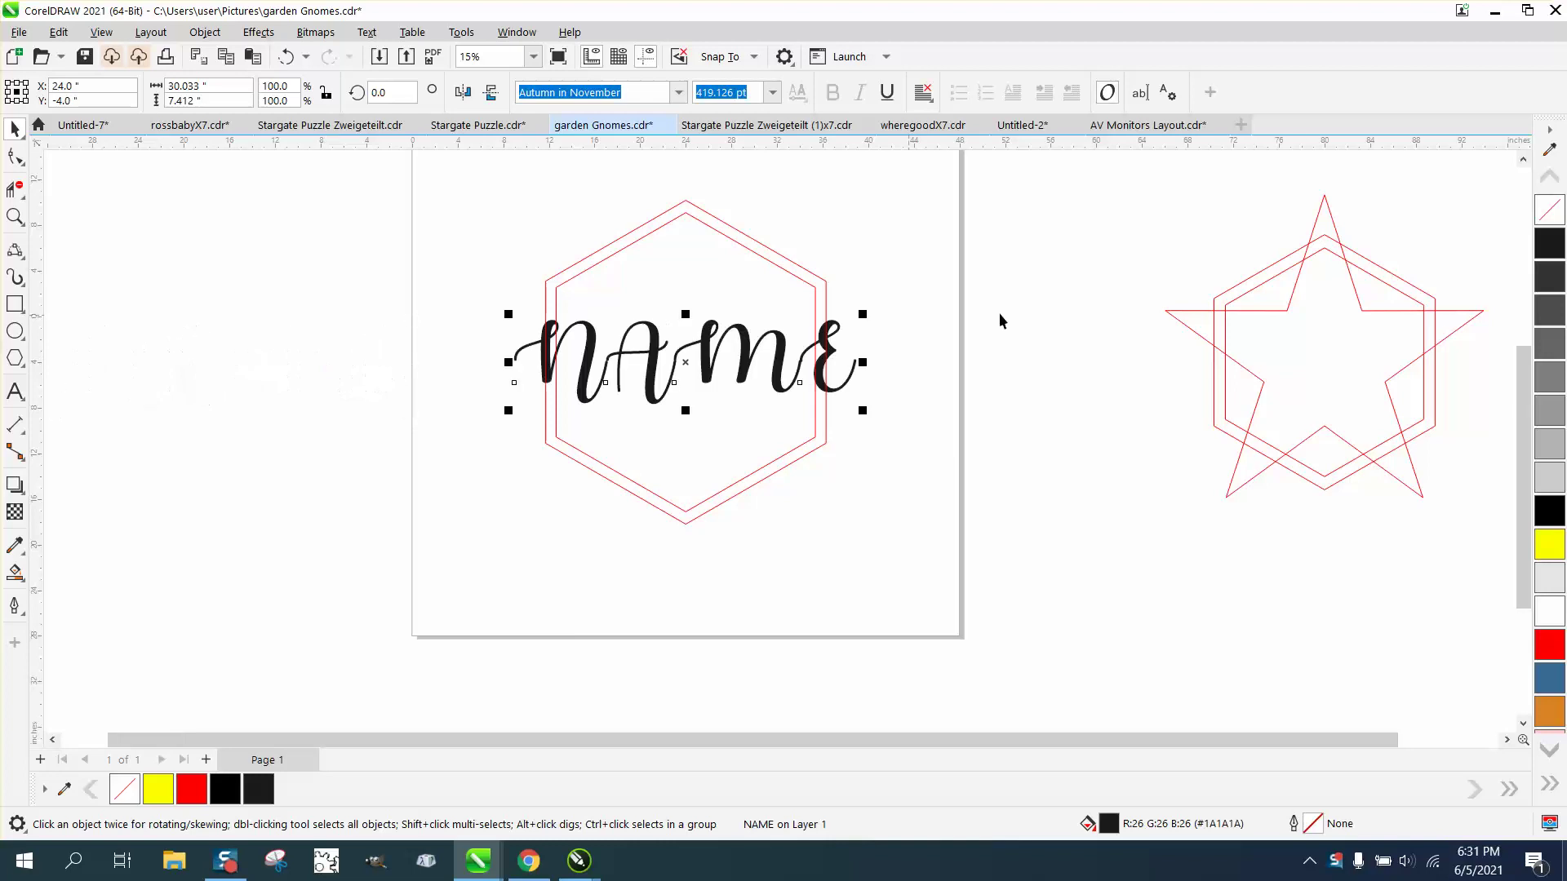
left_click(1553, 214)
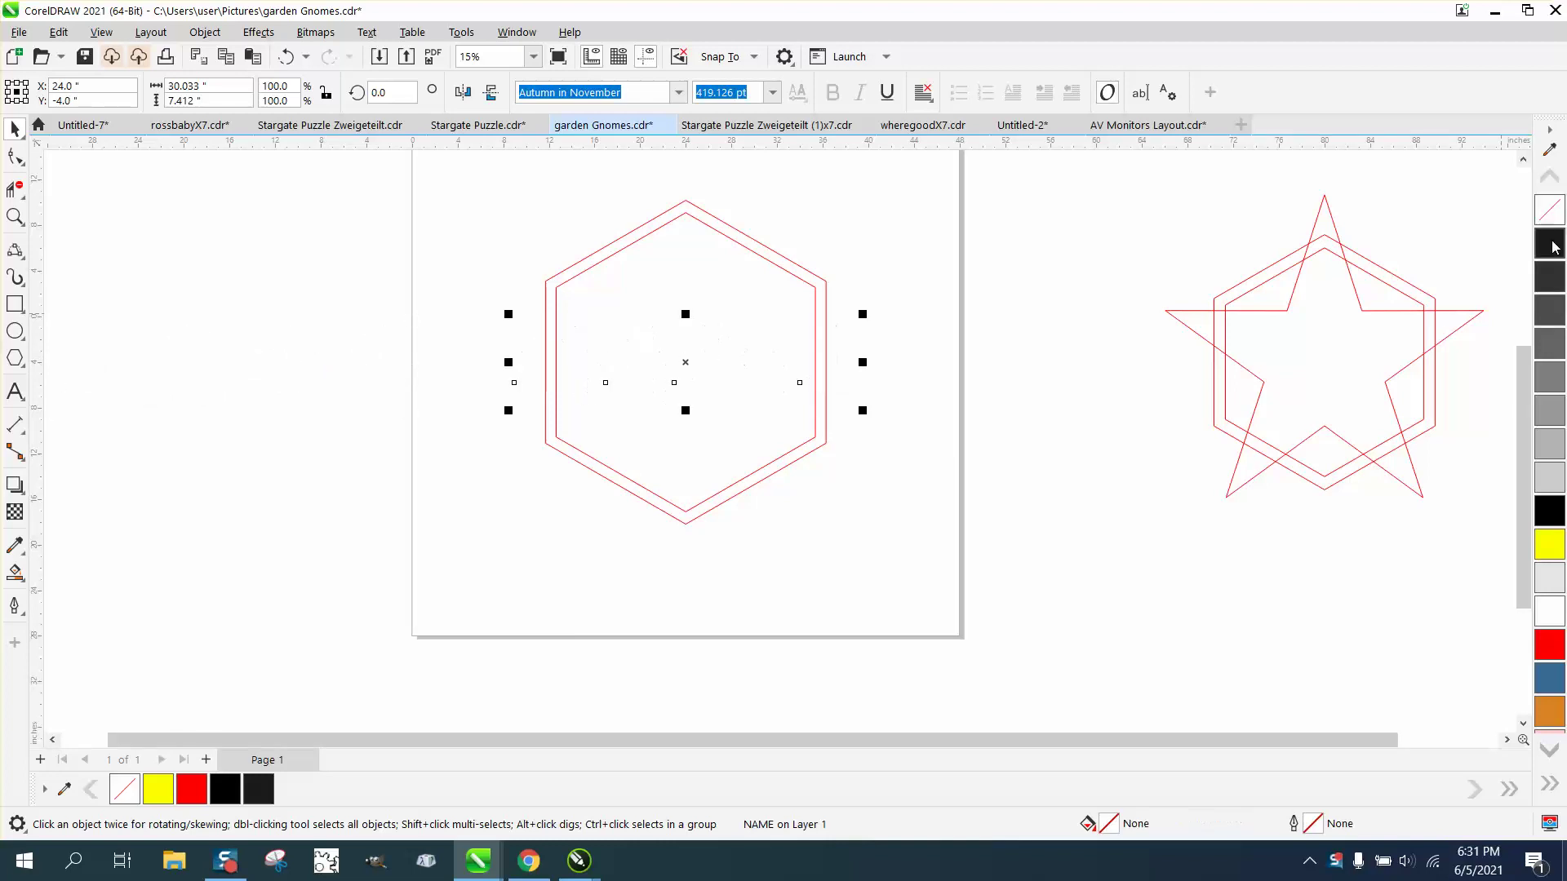
right_click(1553, 245)
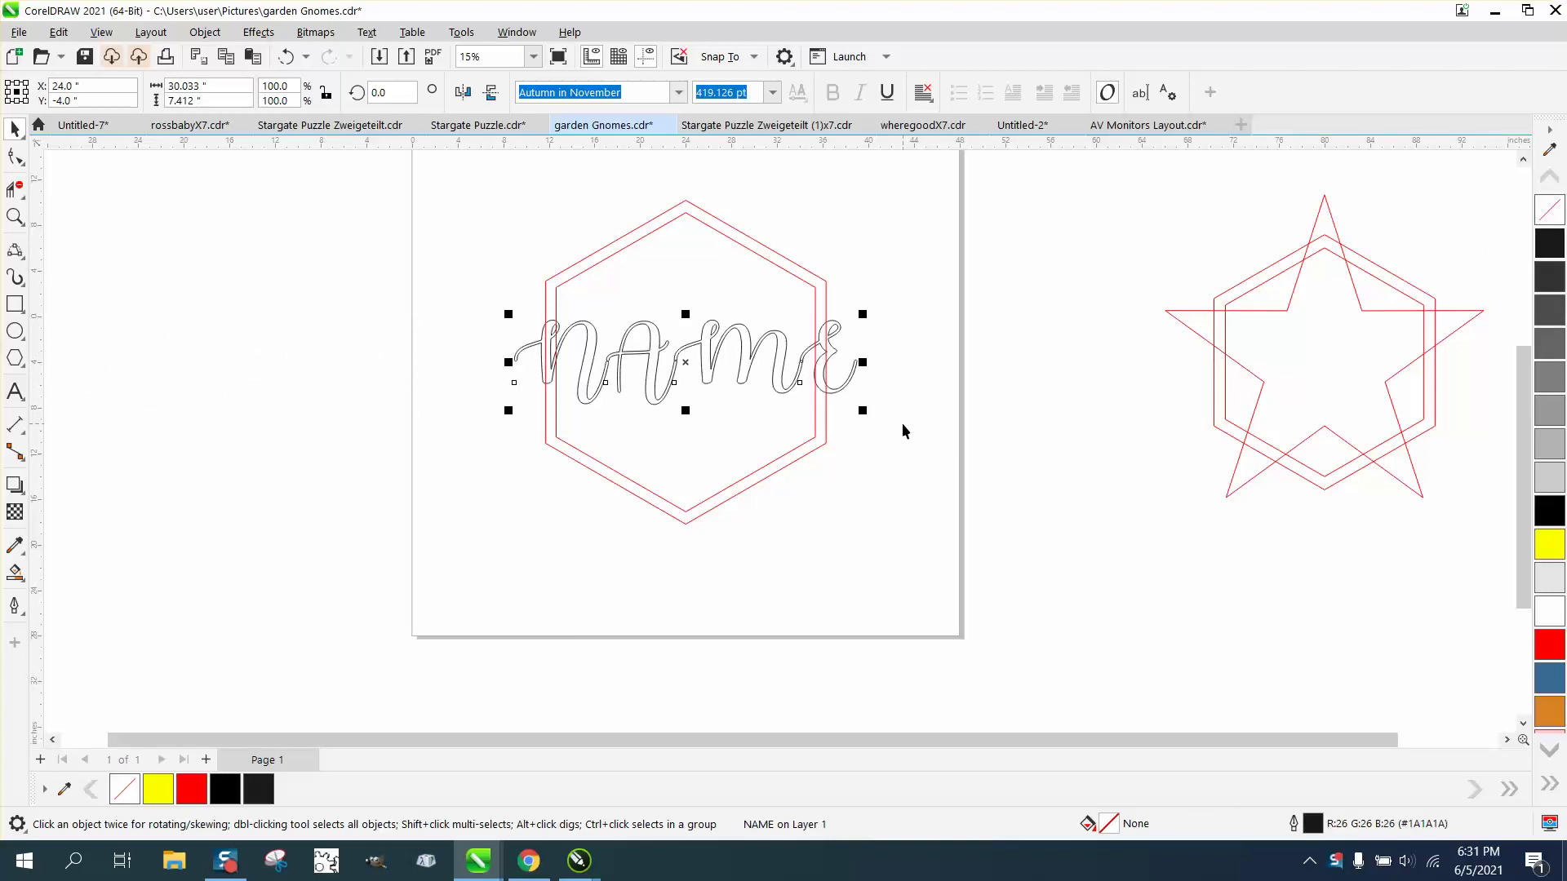
right_click(1553, 653)
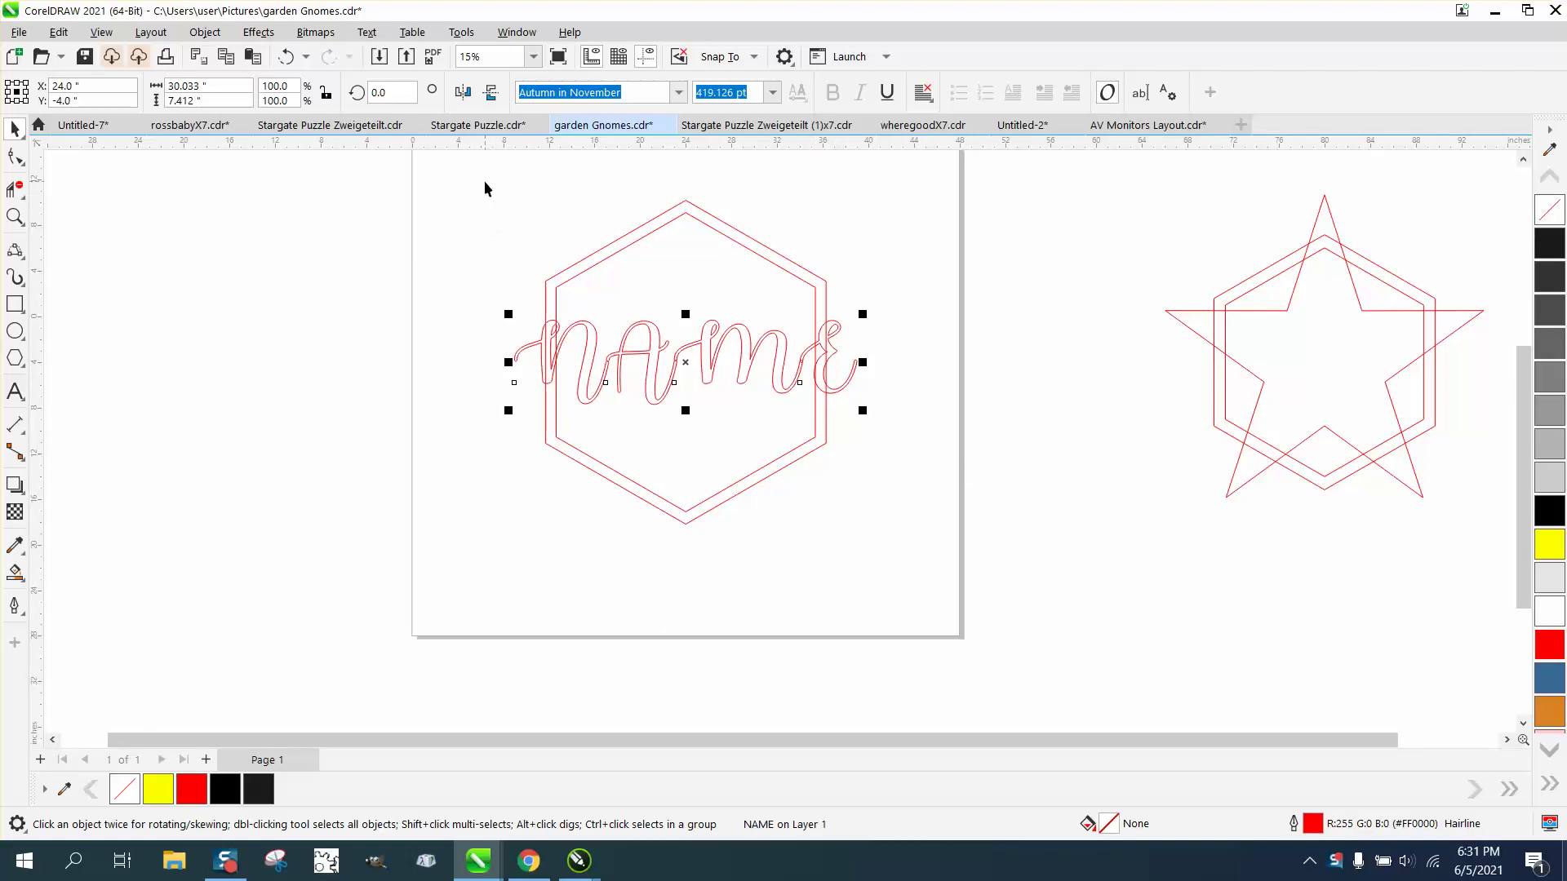
Set the nudge distance to 35.0 in with nothing selected.
left_click_drag(482, 188, 869, 495)
left_click(434, 163)
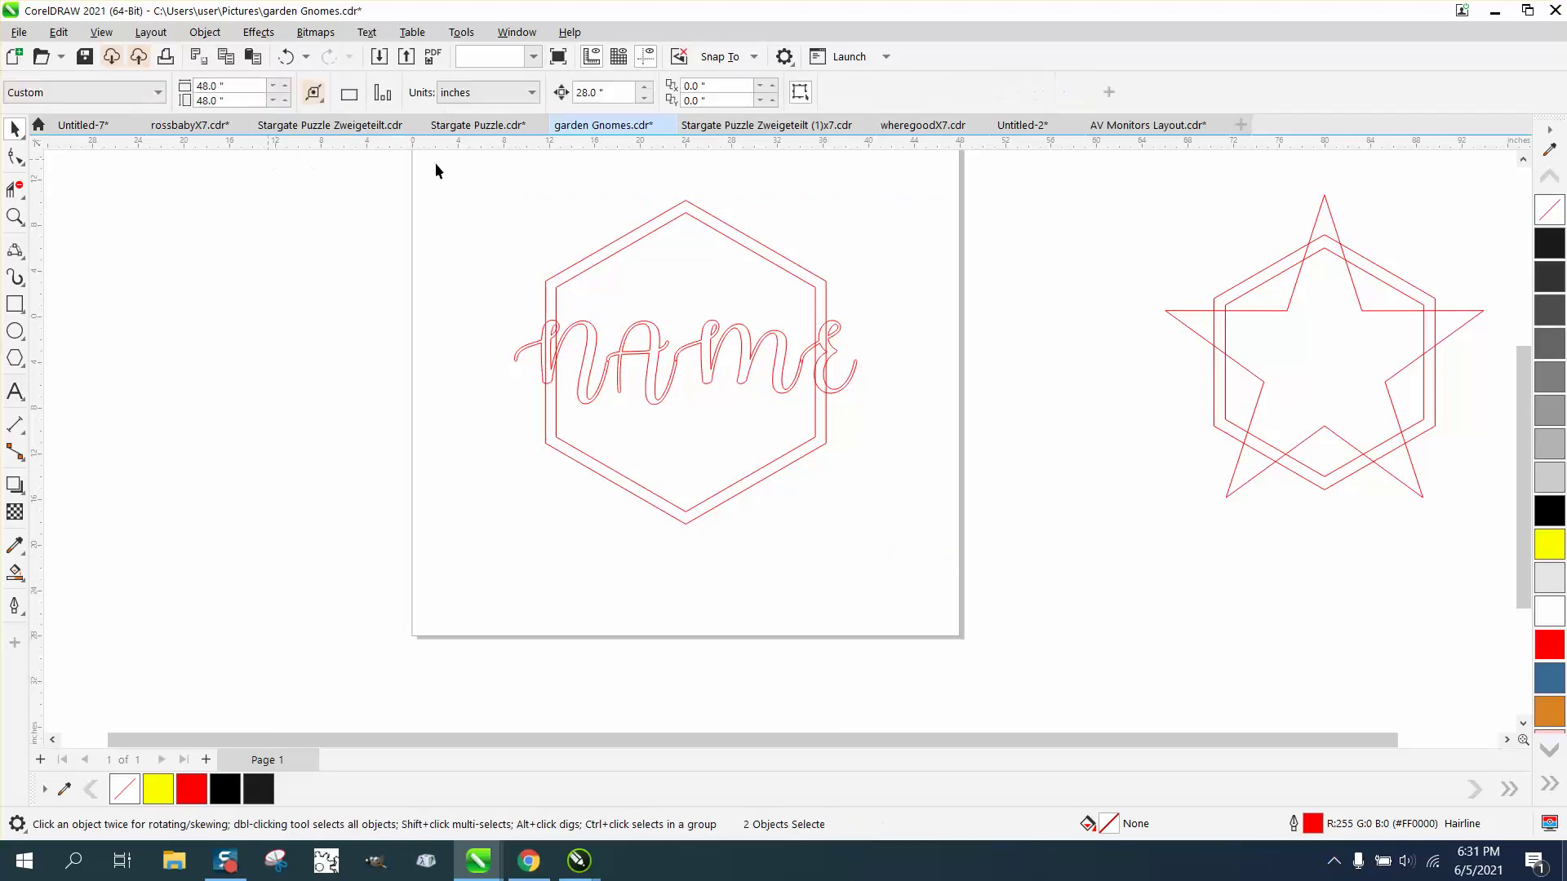
left_click(588, 93)
type("35")
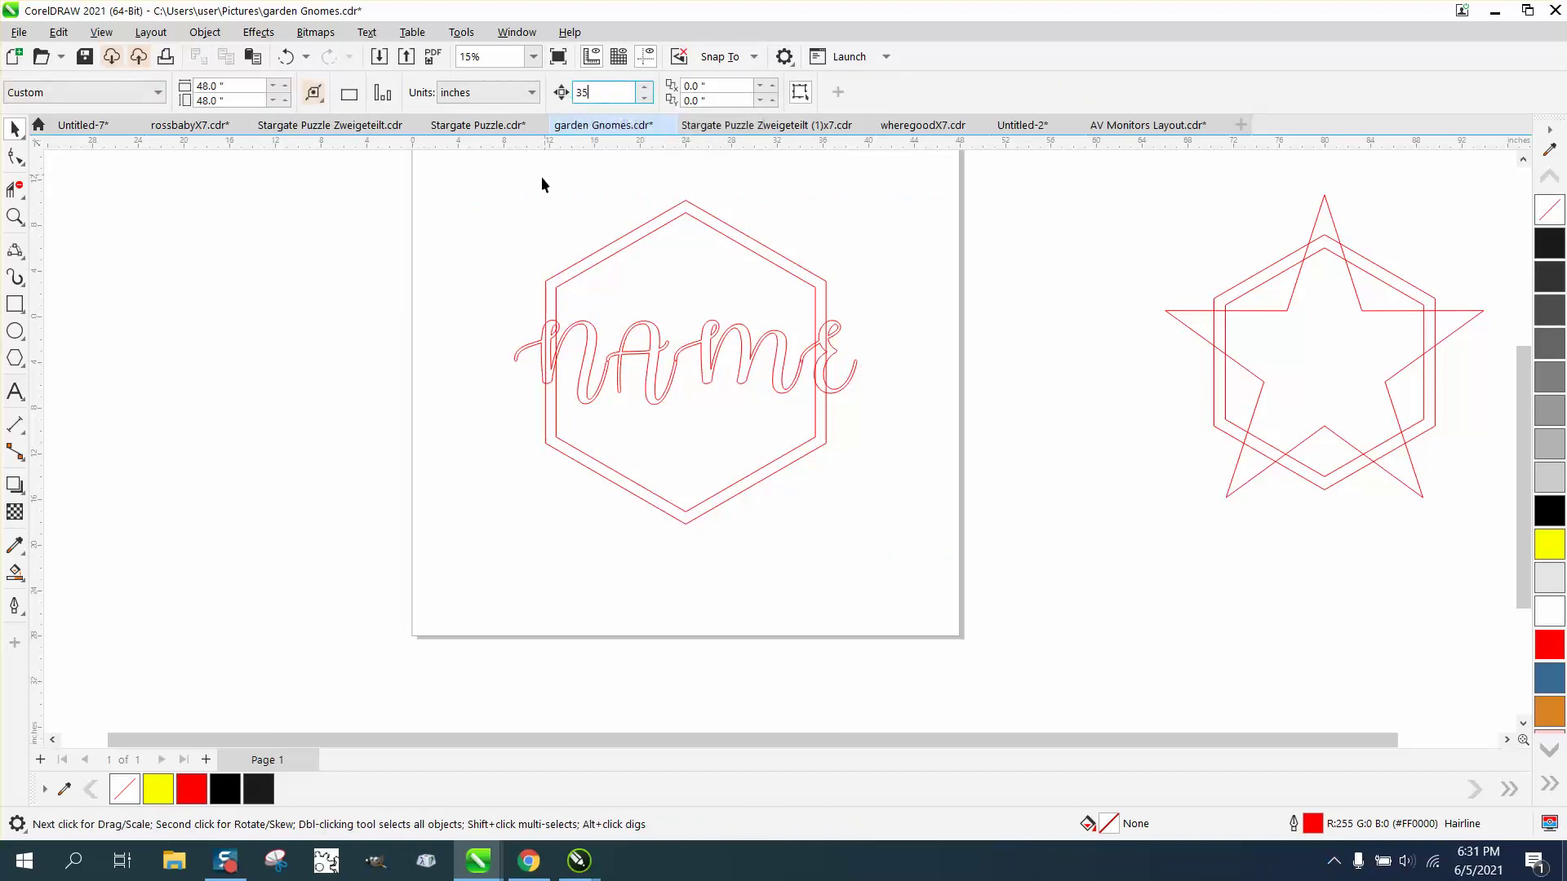
Duplicate the hexagon-and-NAME design to the left, then reselect the original right-hand design.
left_click_drag(507, 166, 971, 610)
key("ctrl+d")
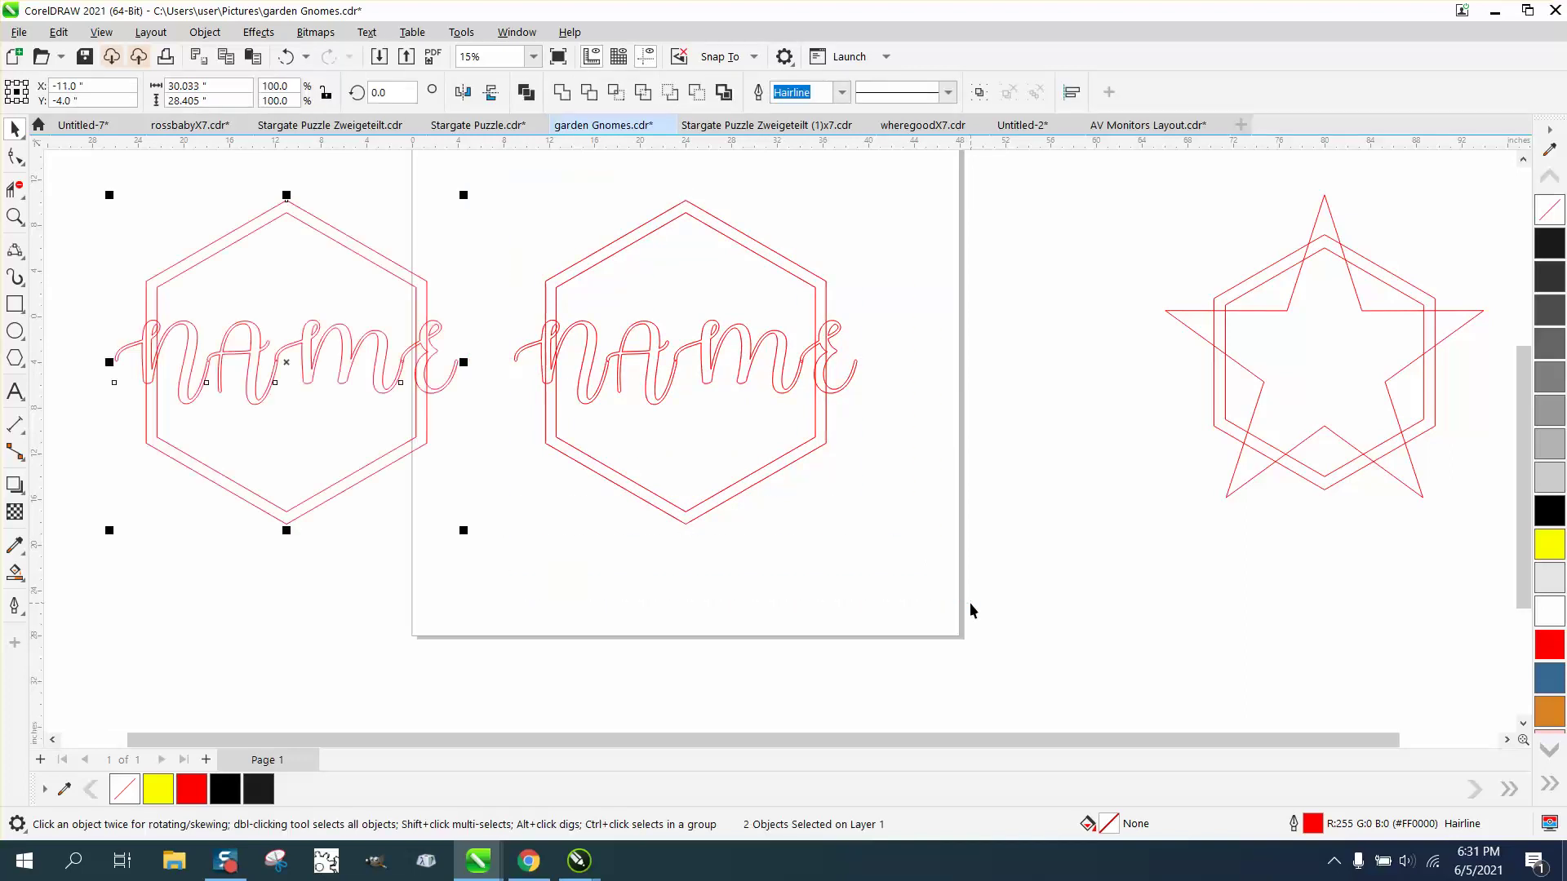
left_click_drag(494, 165, 794, 518)
left_click_drag(917, 554, 921, 558)
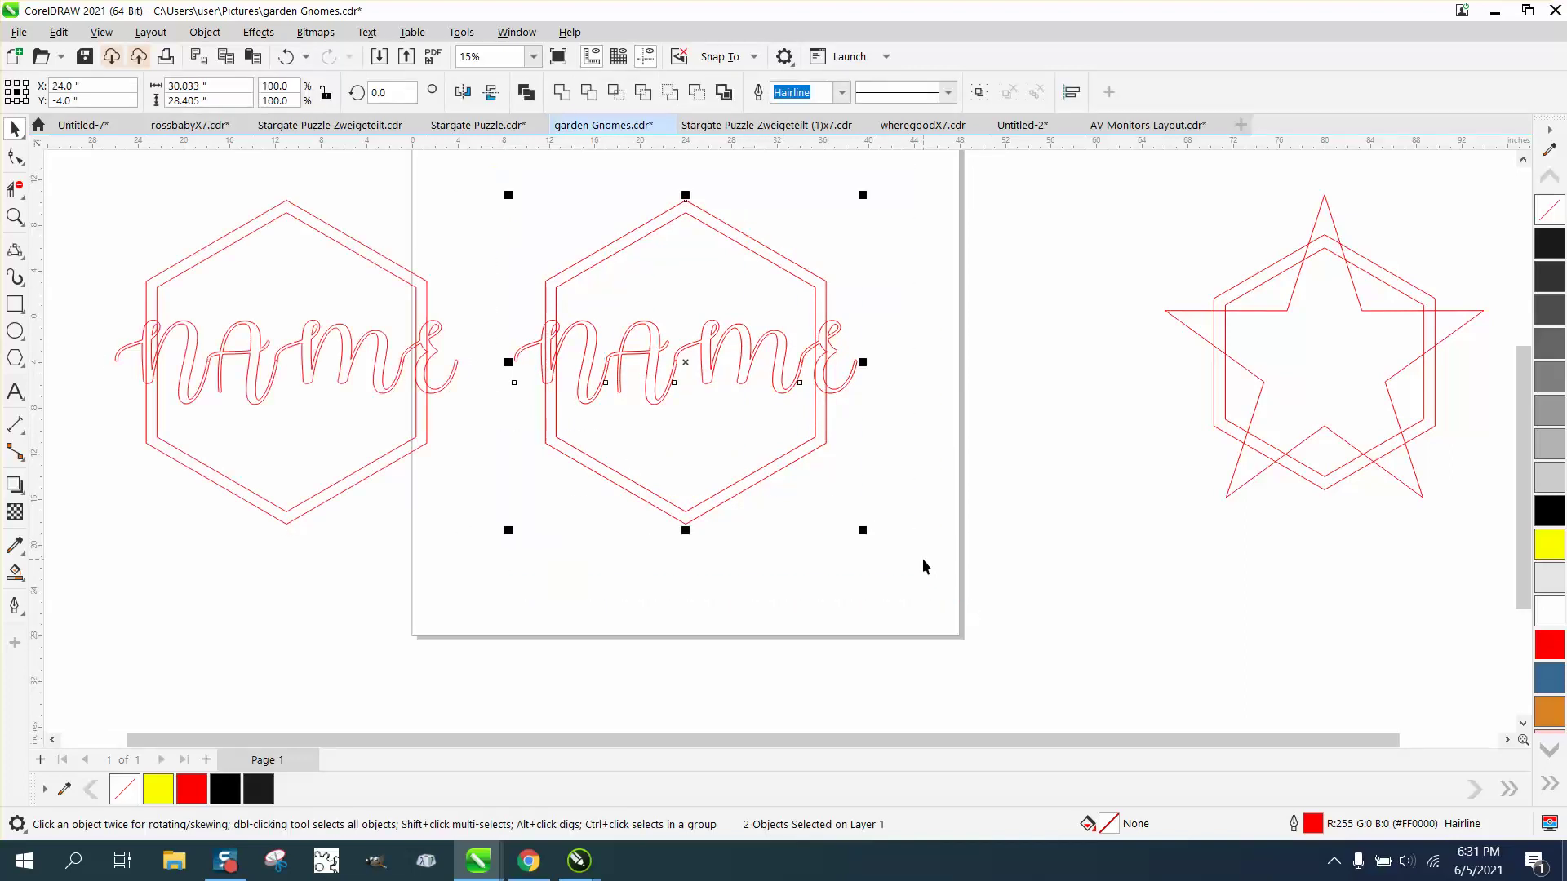
Weld the right-hand hexagon with NAME, then intersect the left-hand NAME with its hexagon frame.
left_click(561, 91)
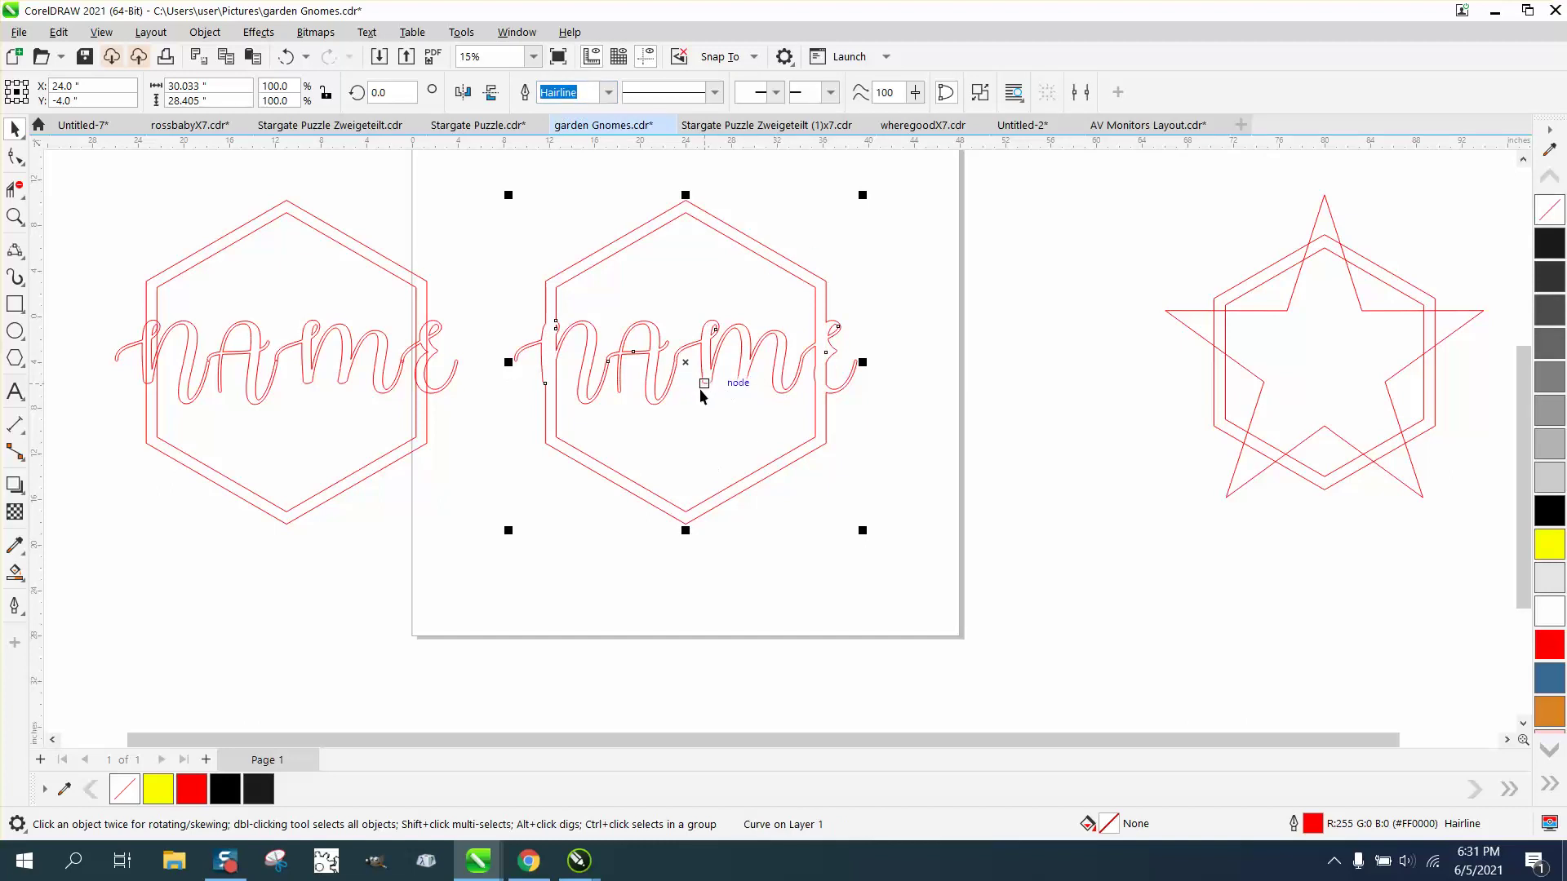
left_click_drag(106, 179, 250, 467)
left_click_drag(485, 523, 488, 542)
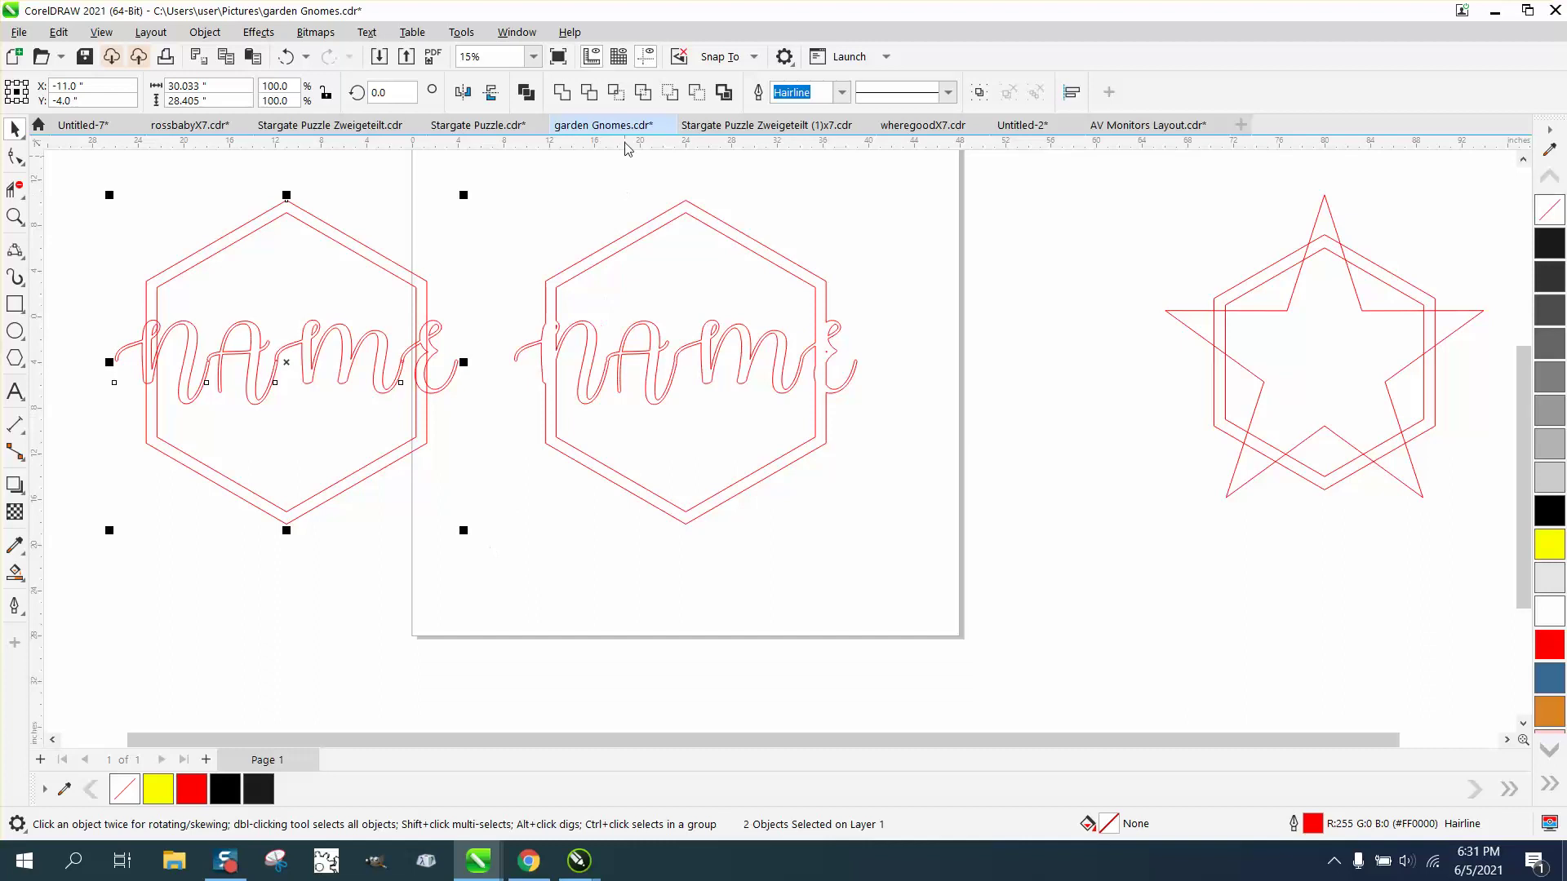
left_click(618, 93)
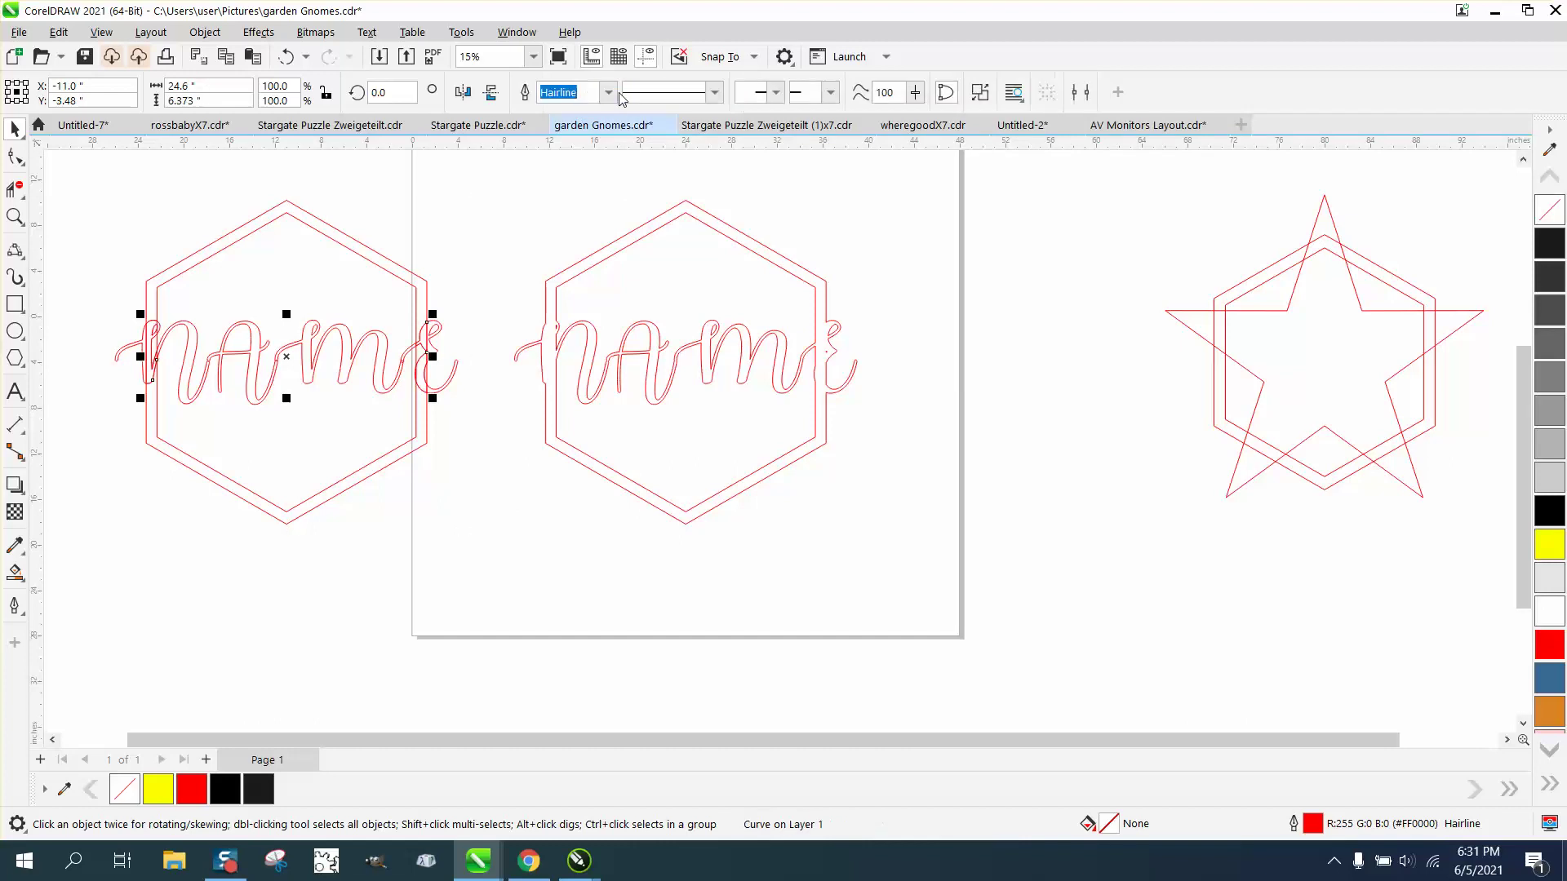
Give the overlap connector pieces a black outline and nudge them back into the n and e.
key("Right")
key("Right")
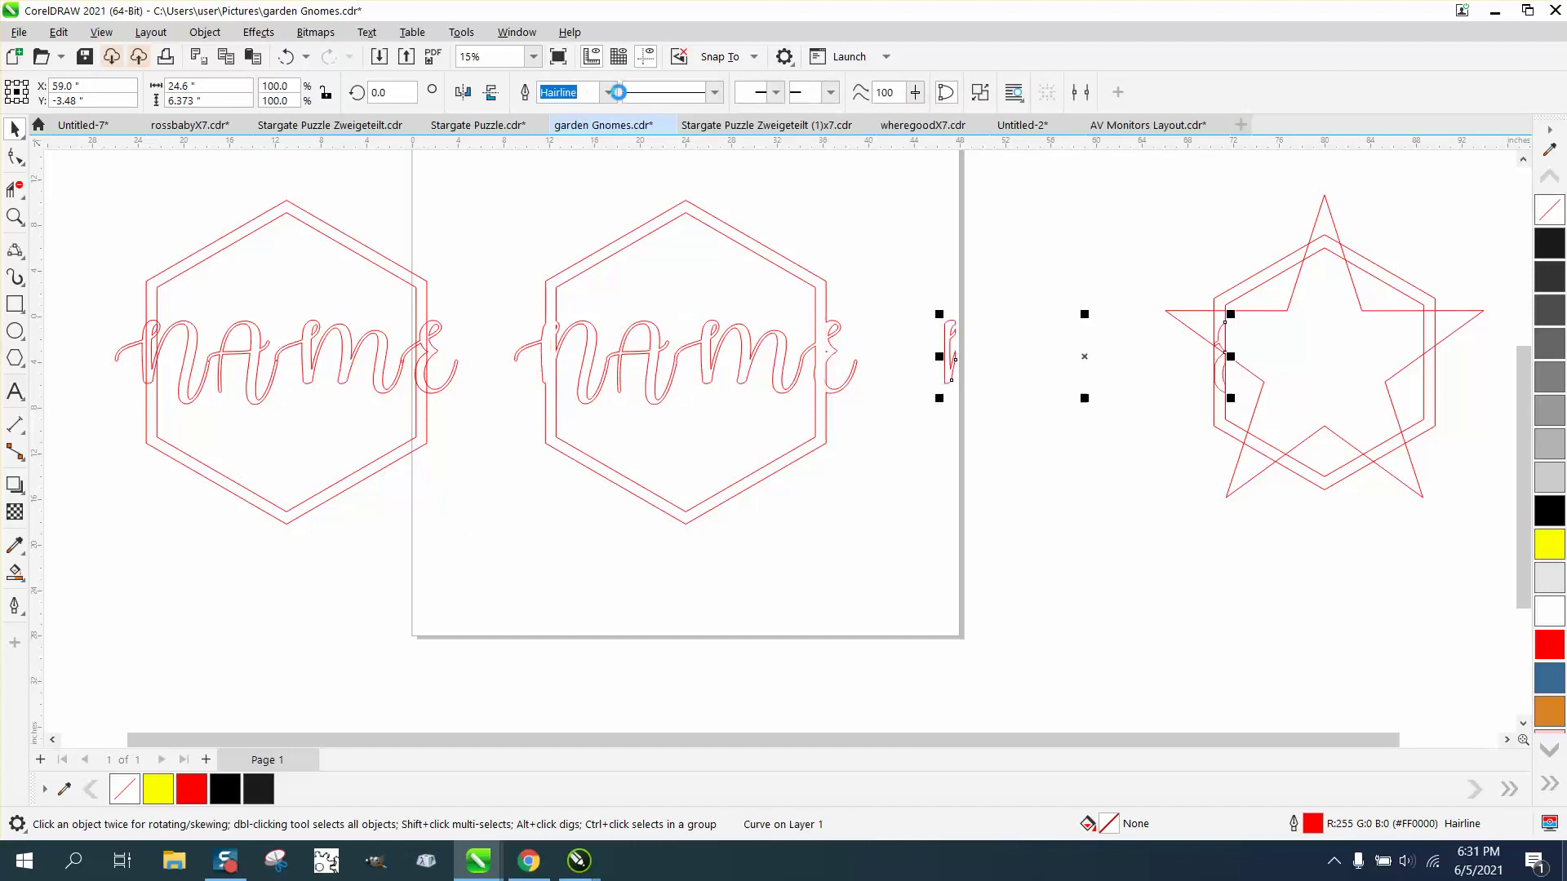
key("Down")
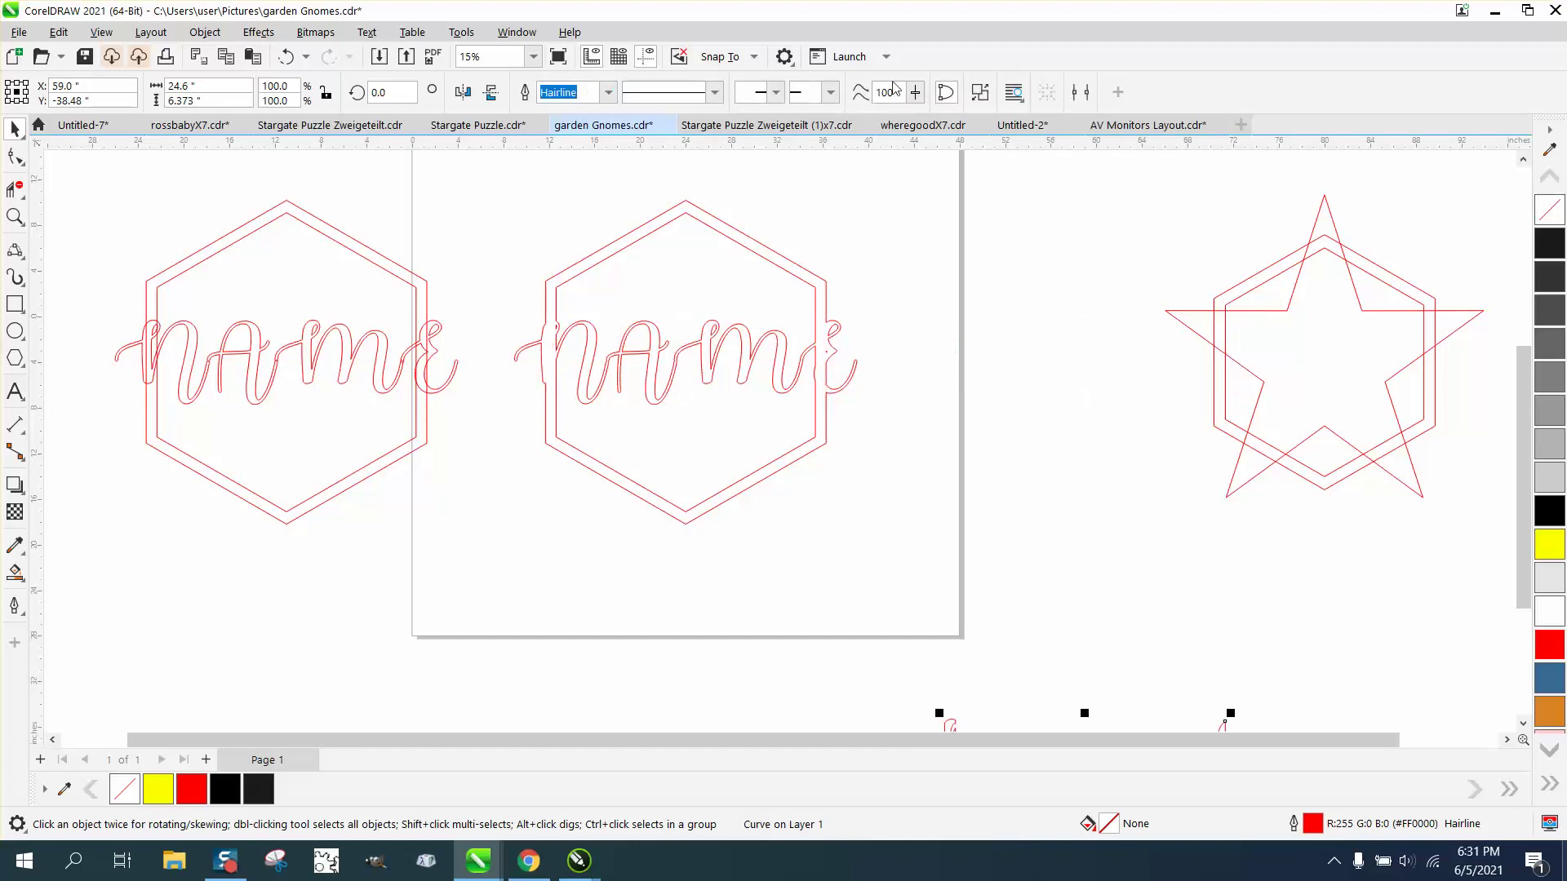
left_click_drag(1523, 432, 1516, 524)
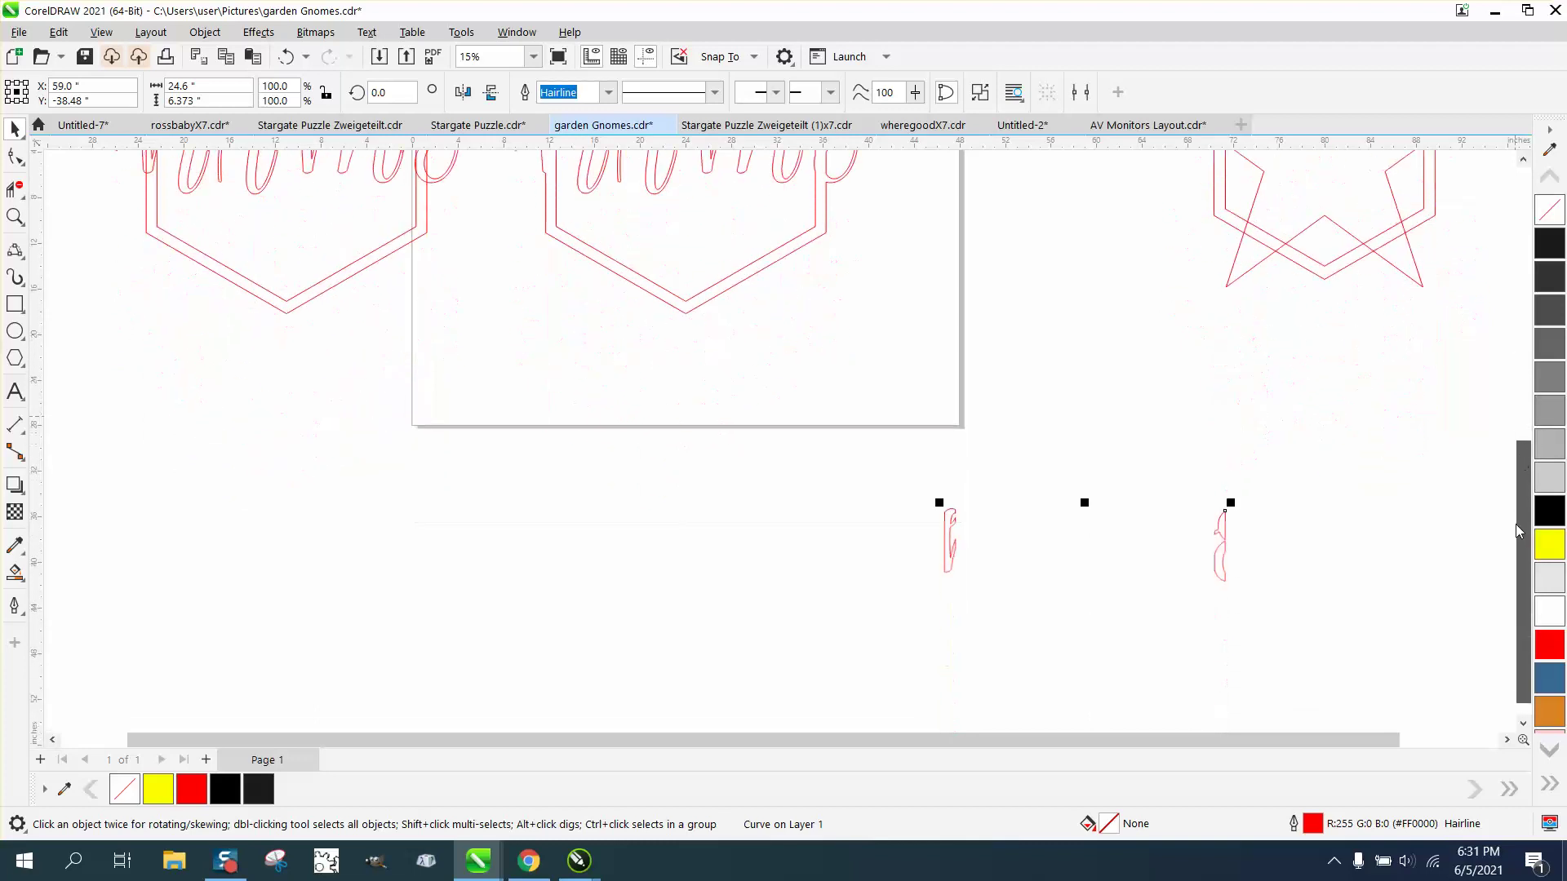
right_click(1553, 520)
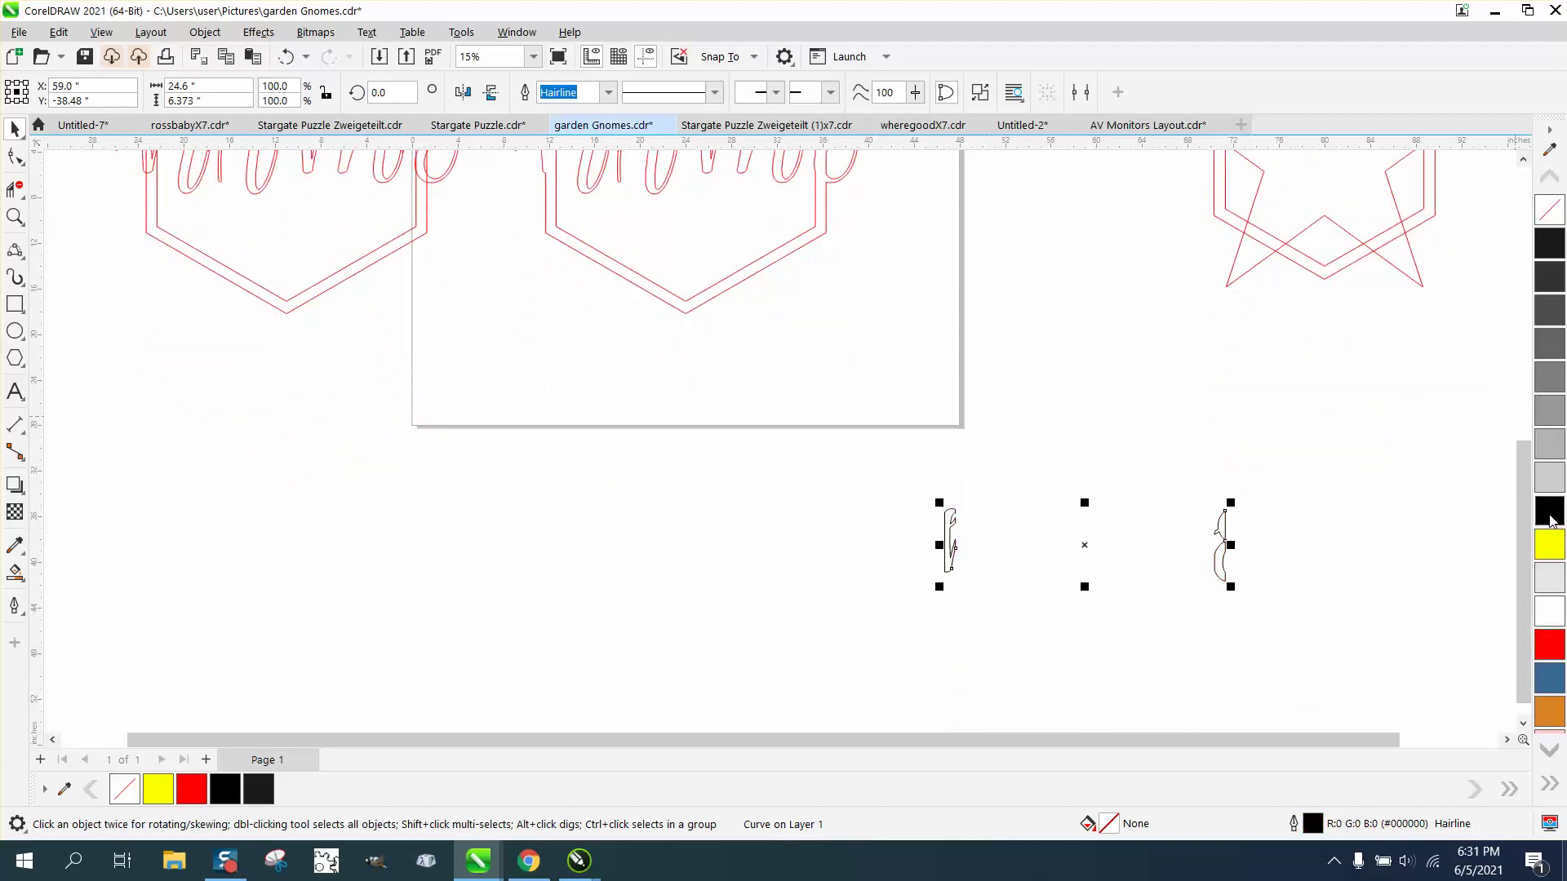
key("Left")
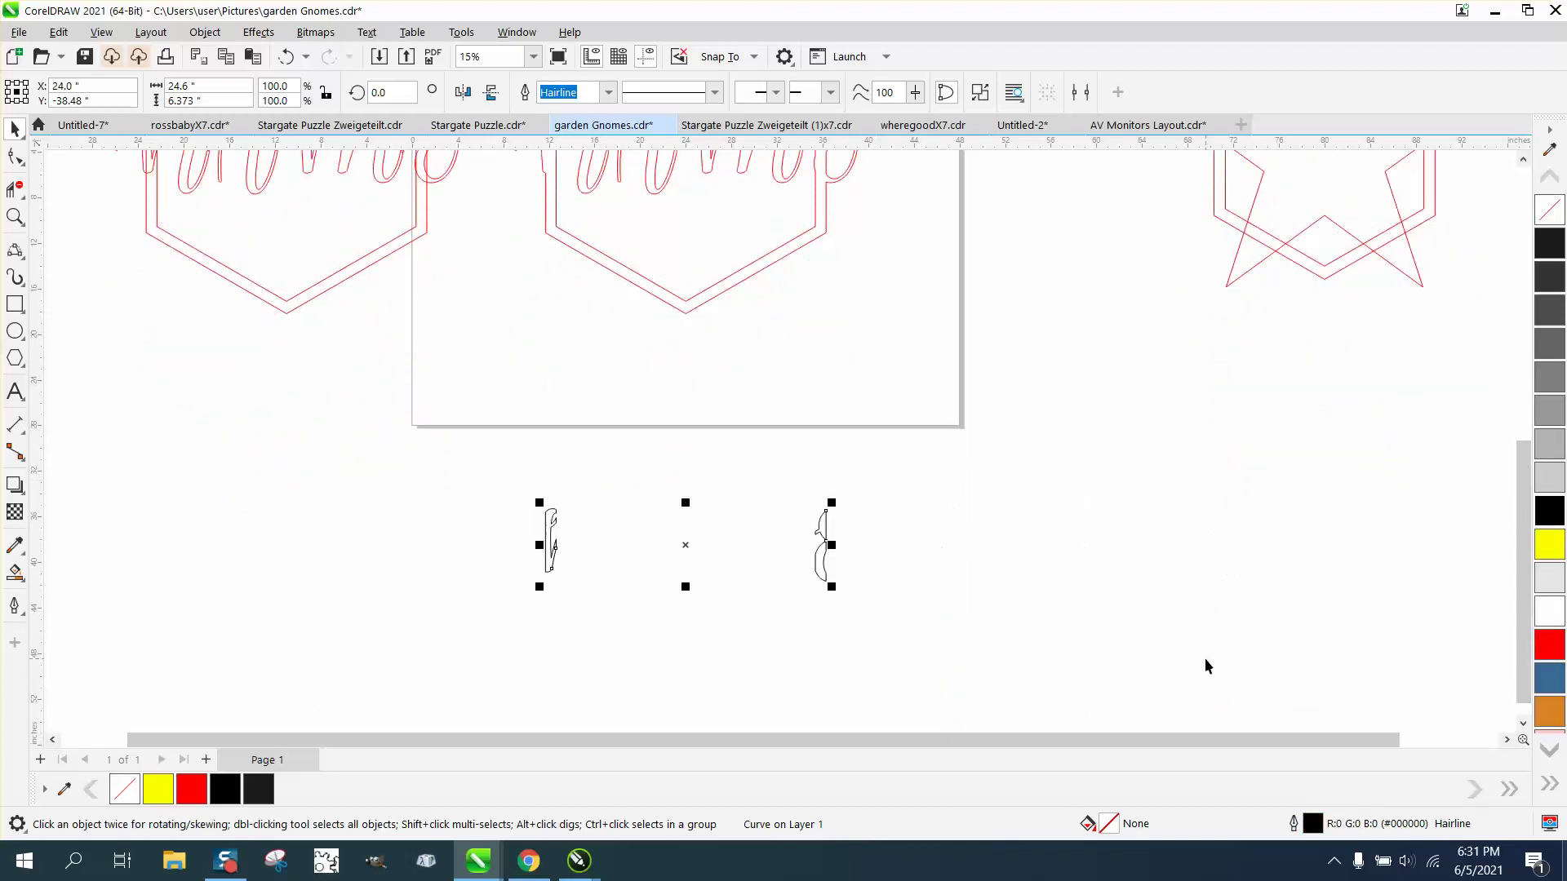
key("Up")
scroll(1098, 708, "down", 1)
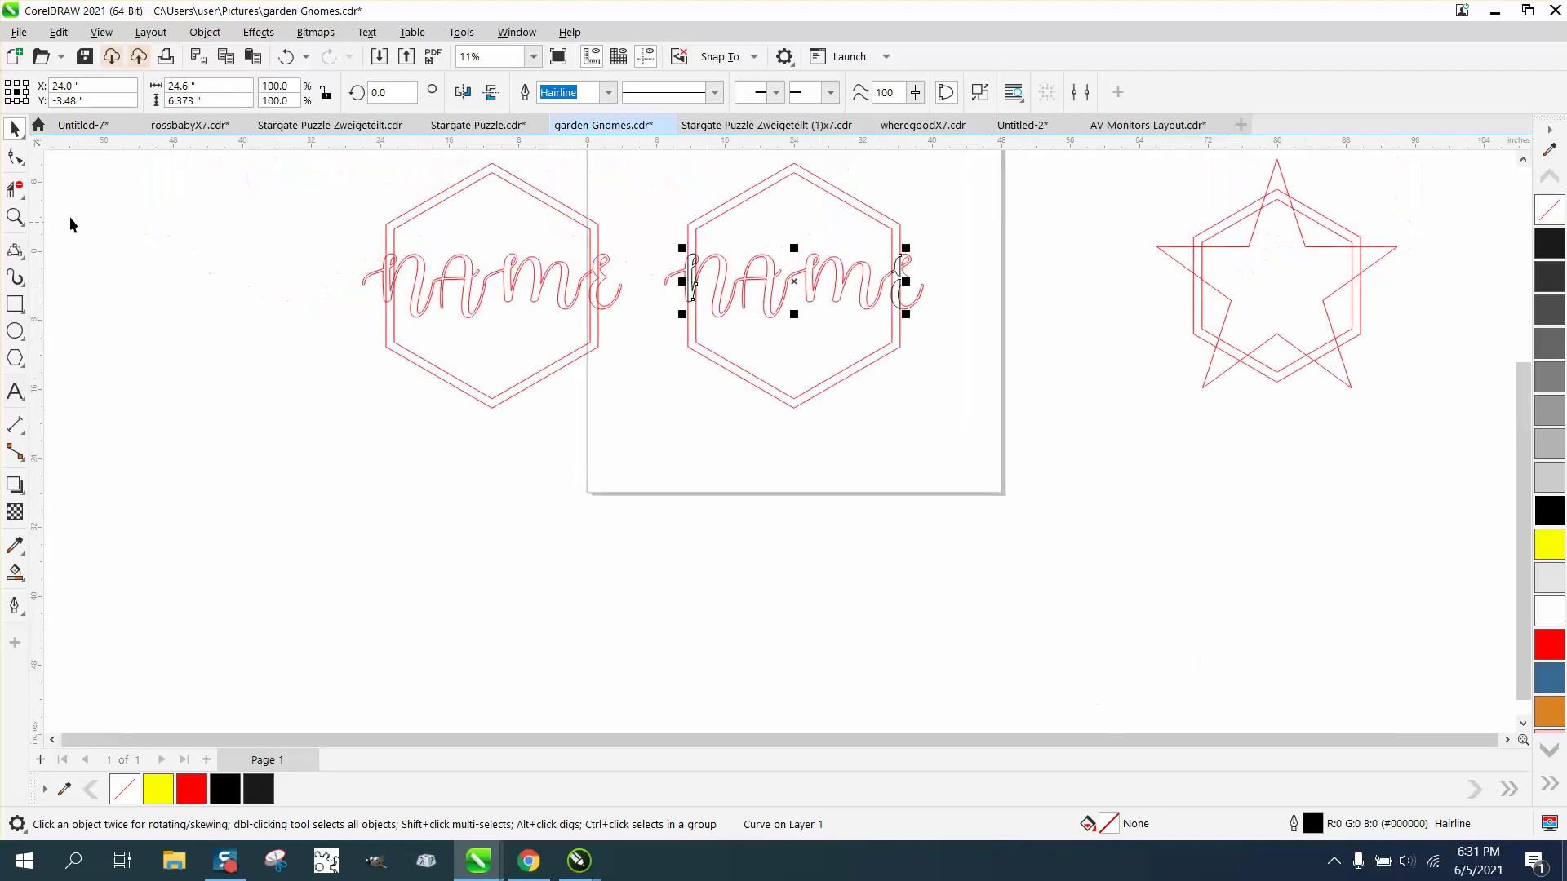
left_click(14, 216)
left_click_drag(681, 258, 837, 334)
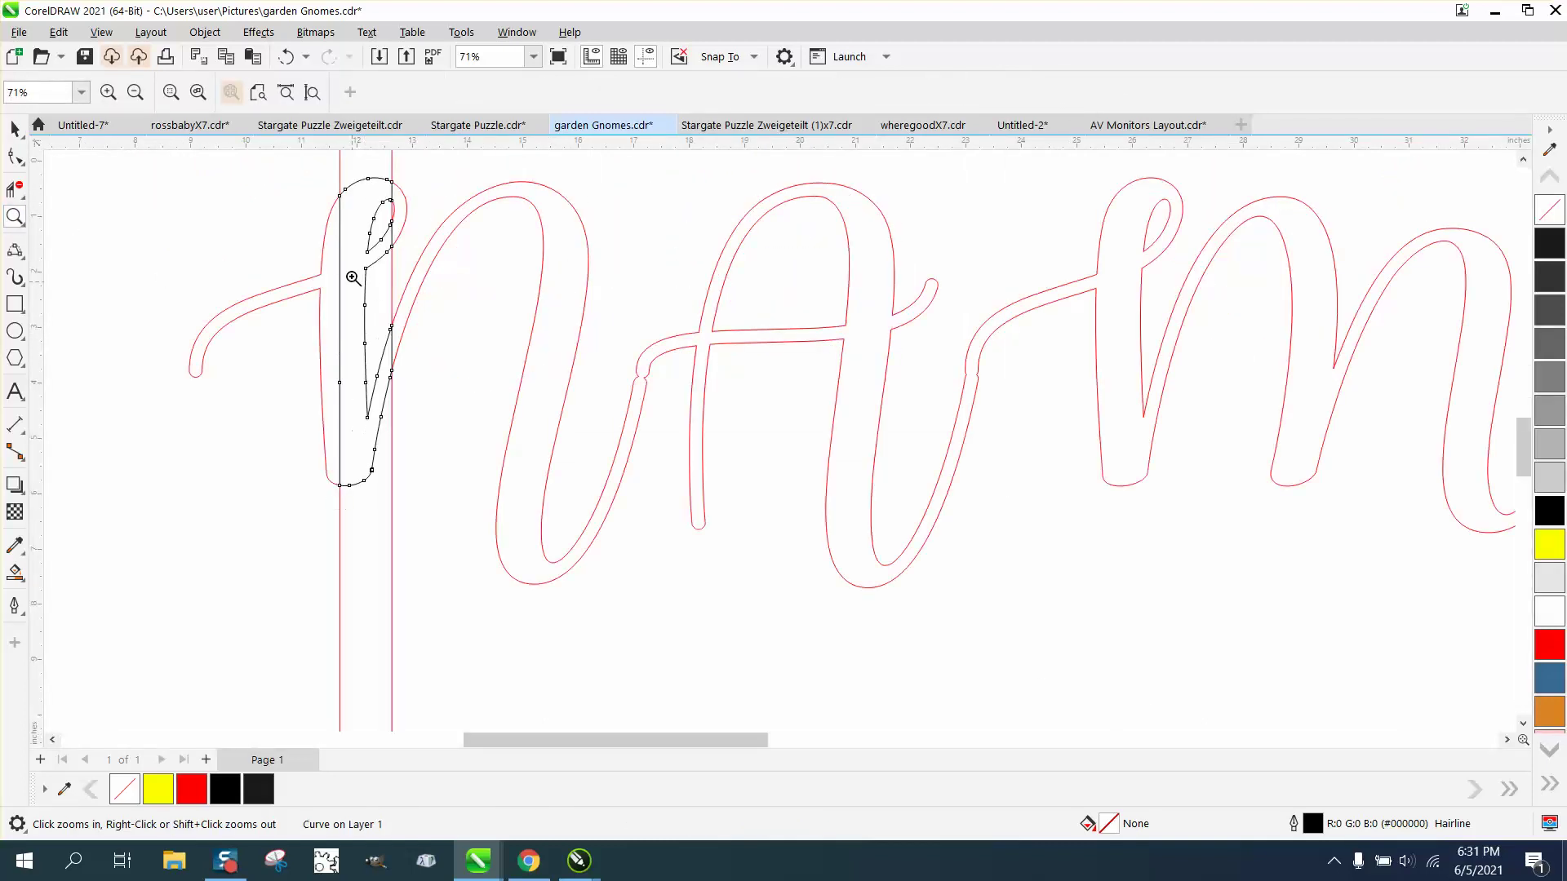
left_click(15, 128)
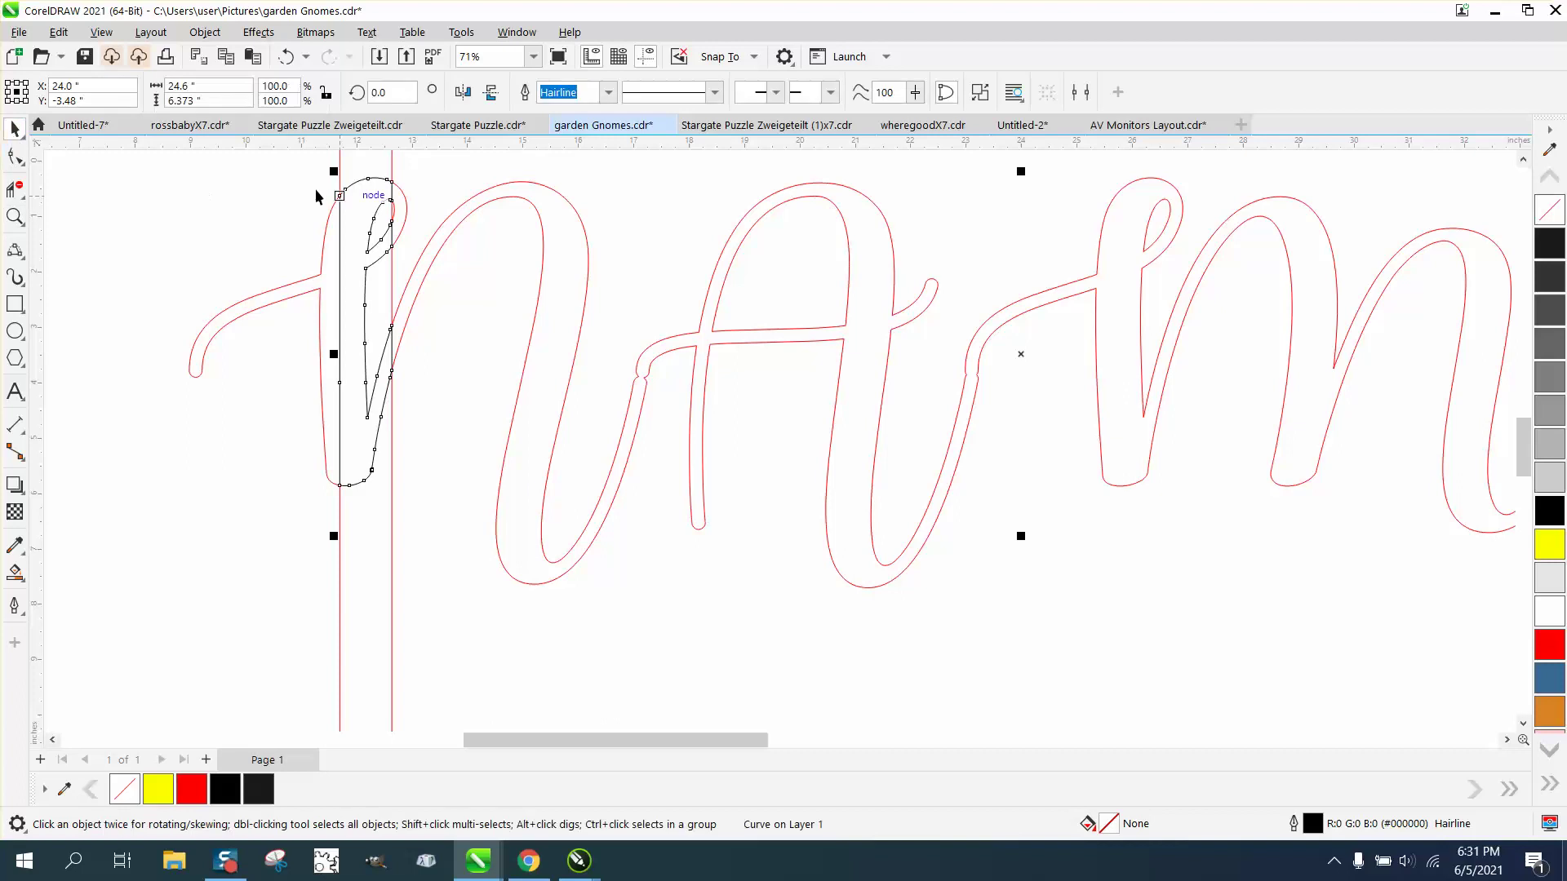
double_click(1315, 831)
left_click(660, 359)
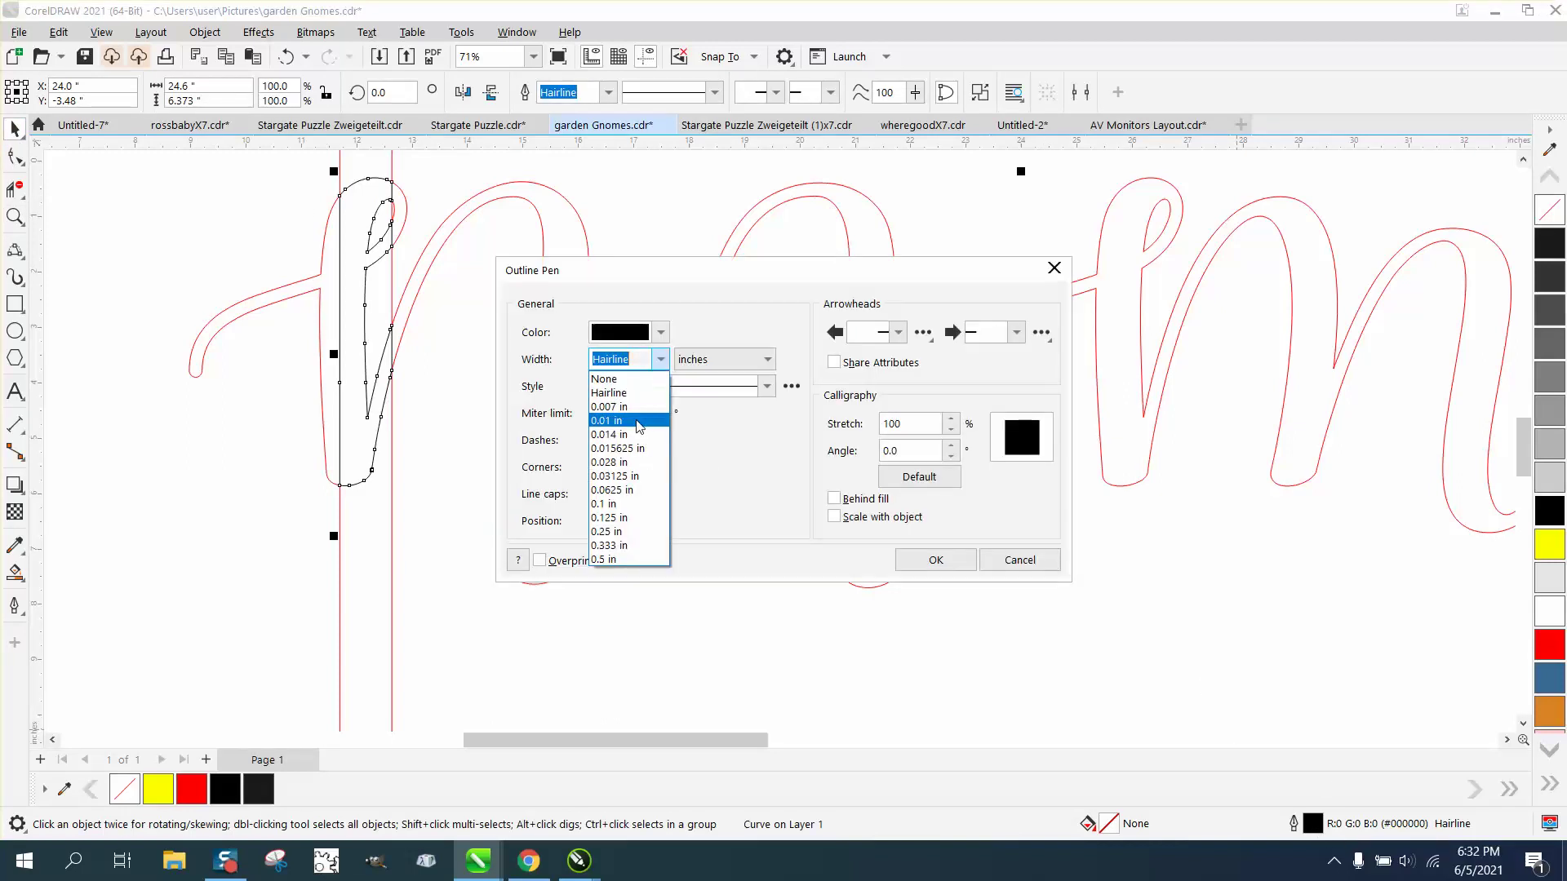
left_click(767, 360)
left_click(767, 359)
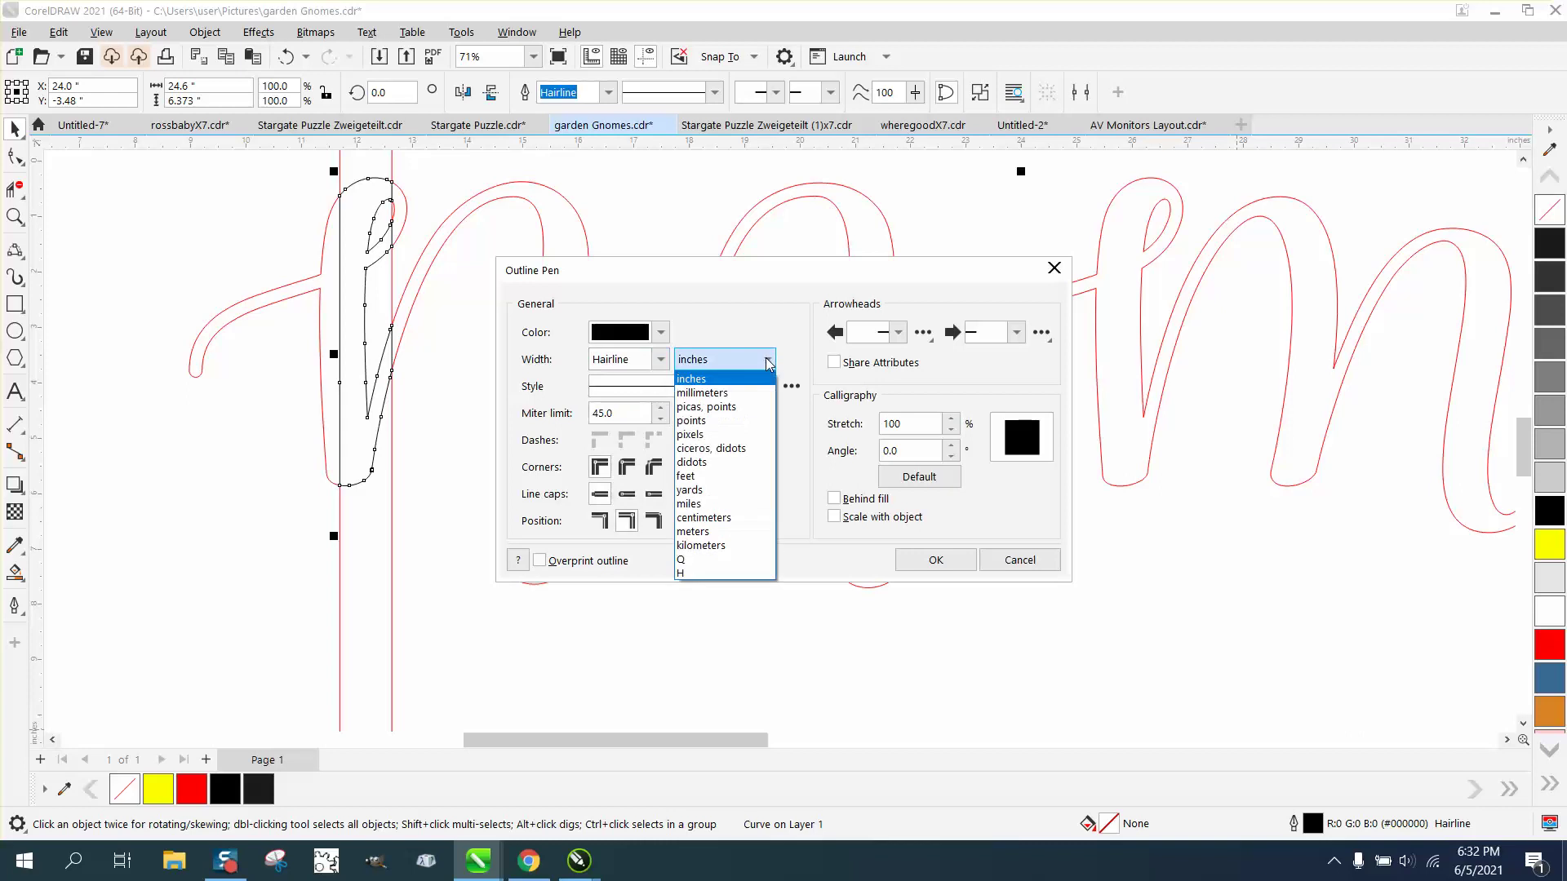
left_click(712, 426)
left_click(660, 360)
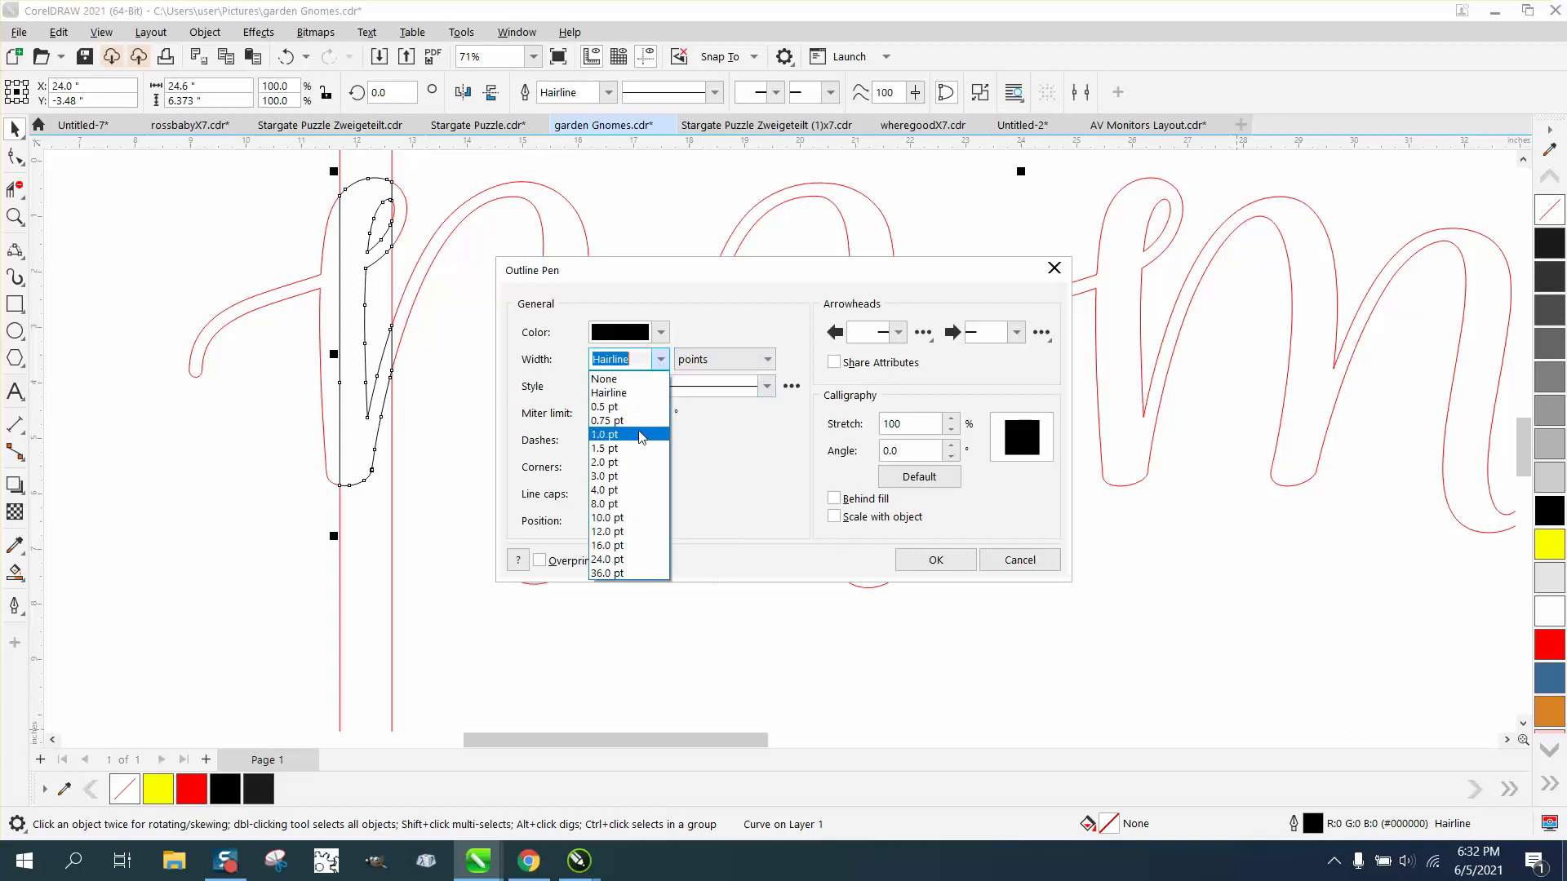
left_click(618, 439)
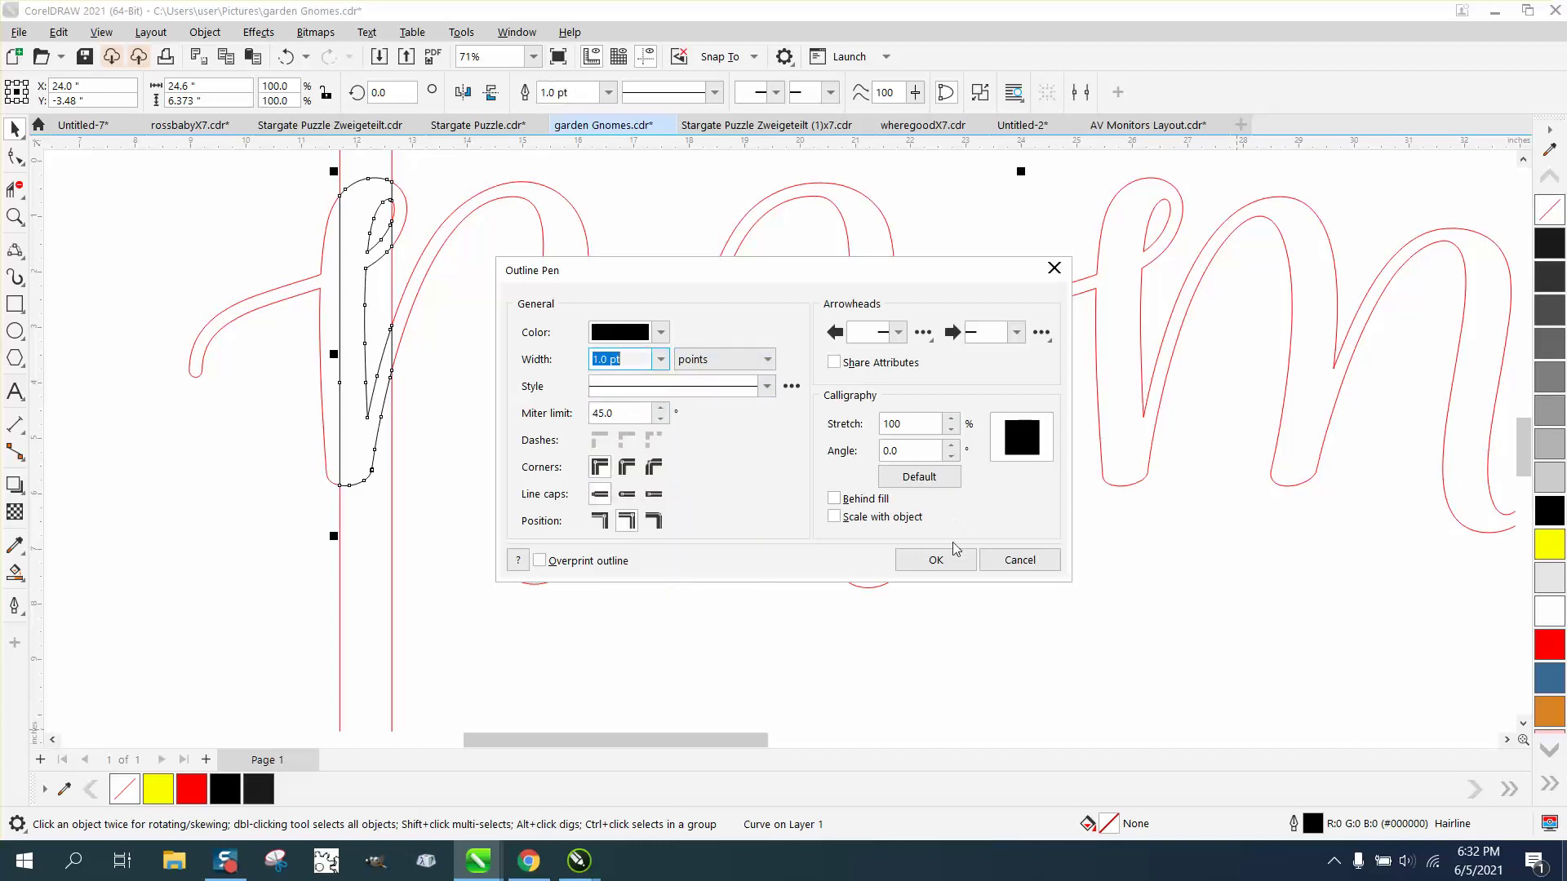
left_click(935, 560)
left_click(287, 55)
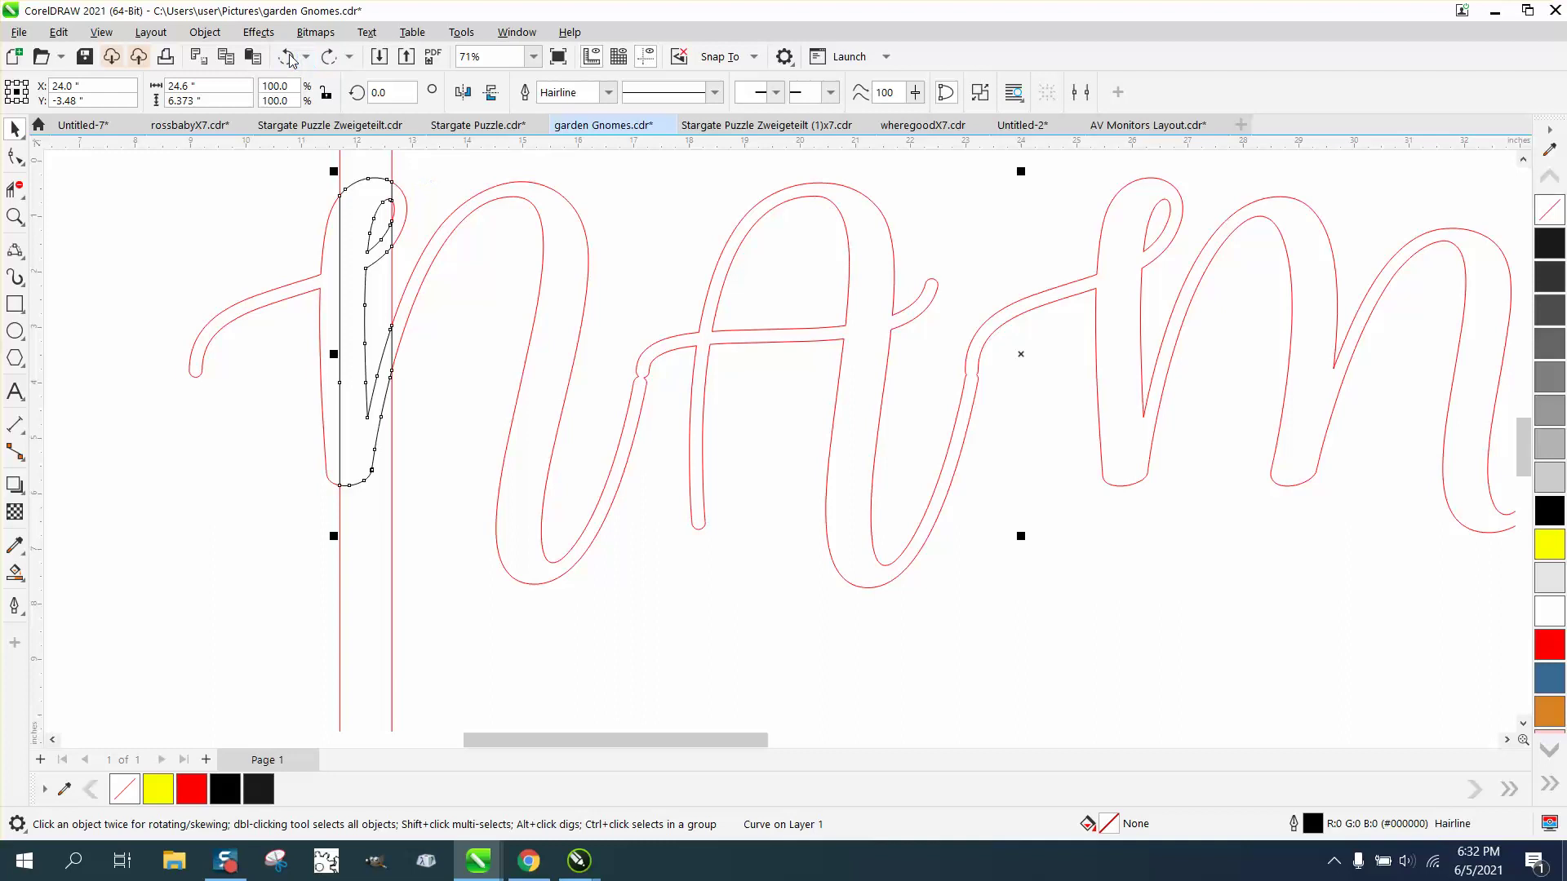
left_click(329, 60)
Zoom in on the n and delete the three overlapping segments along its stem with Virtual Segment Delete.
left_click(14, 216)
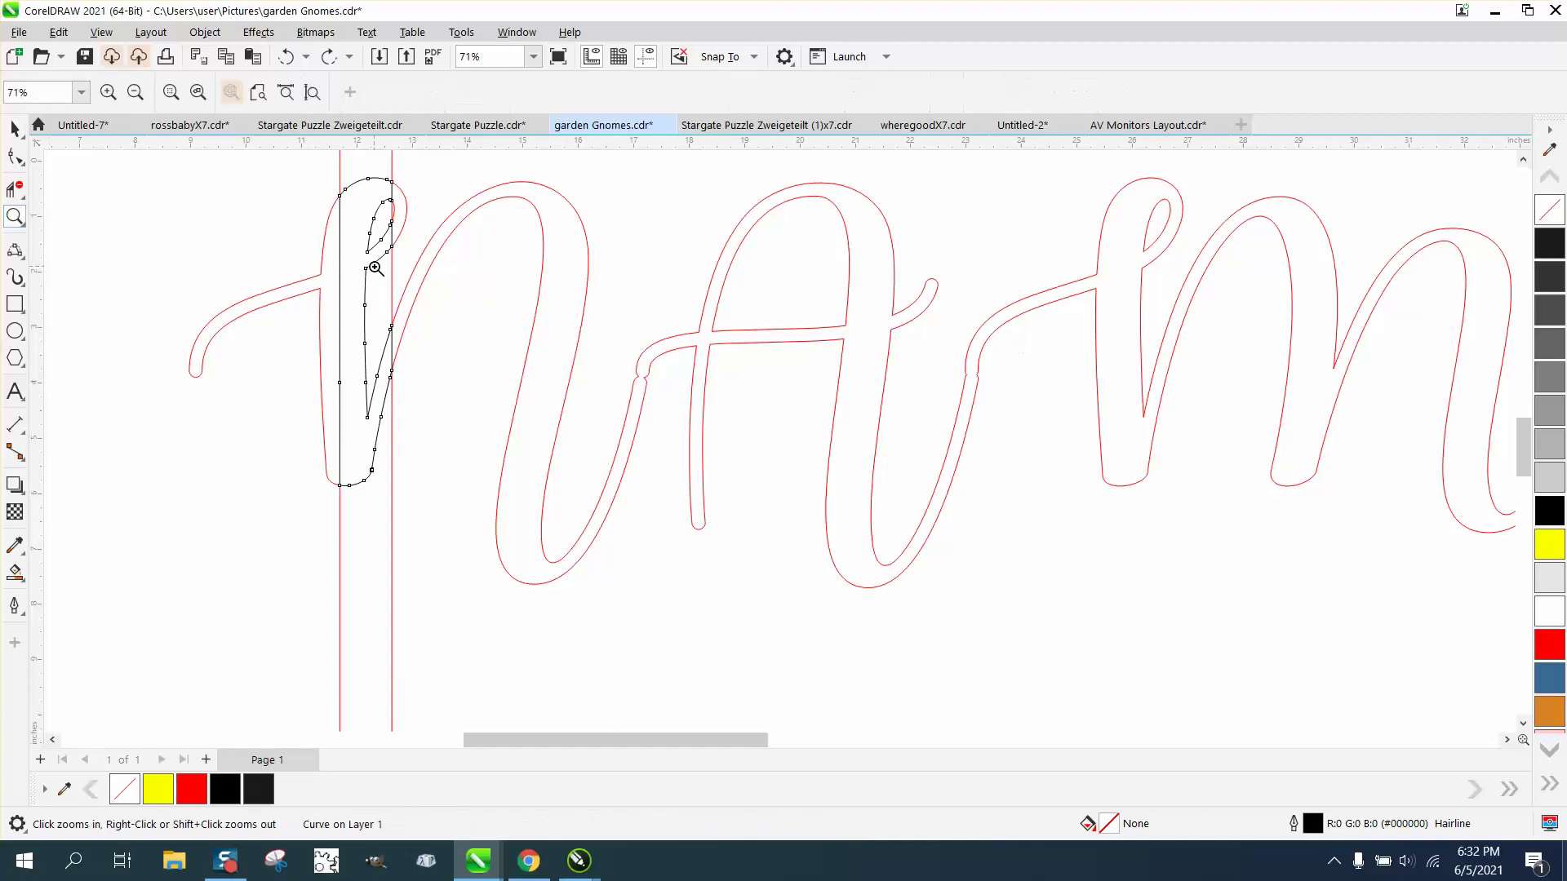
left_click_drag(353, 166, 493, 284)
scroll(424, 522, "down", 1)
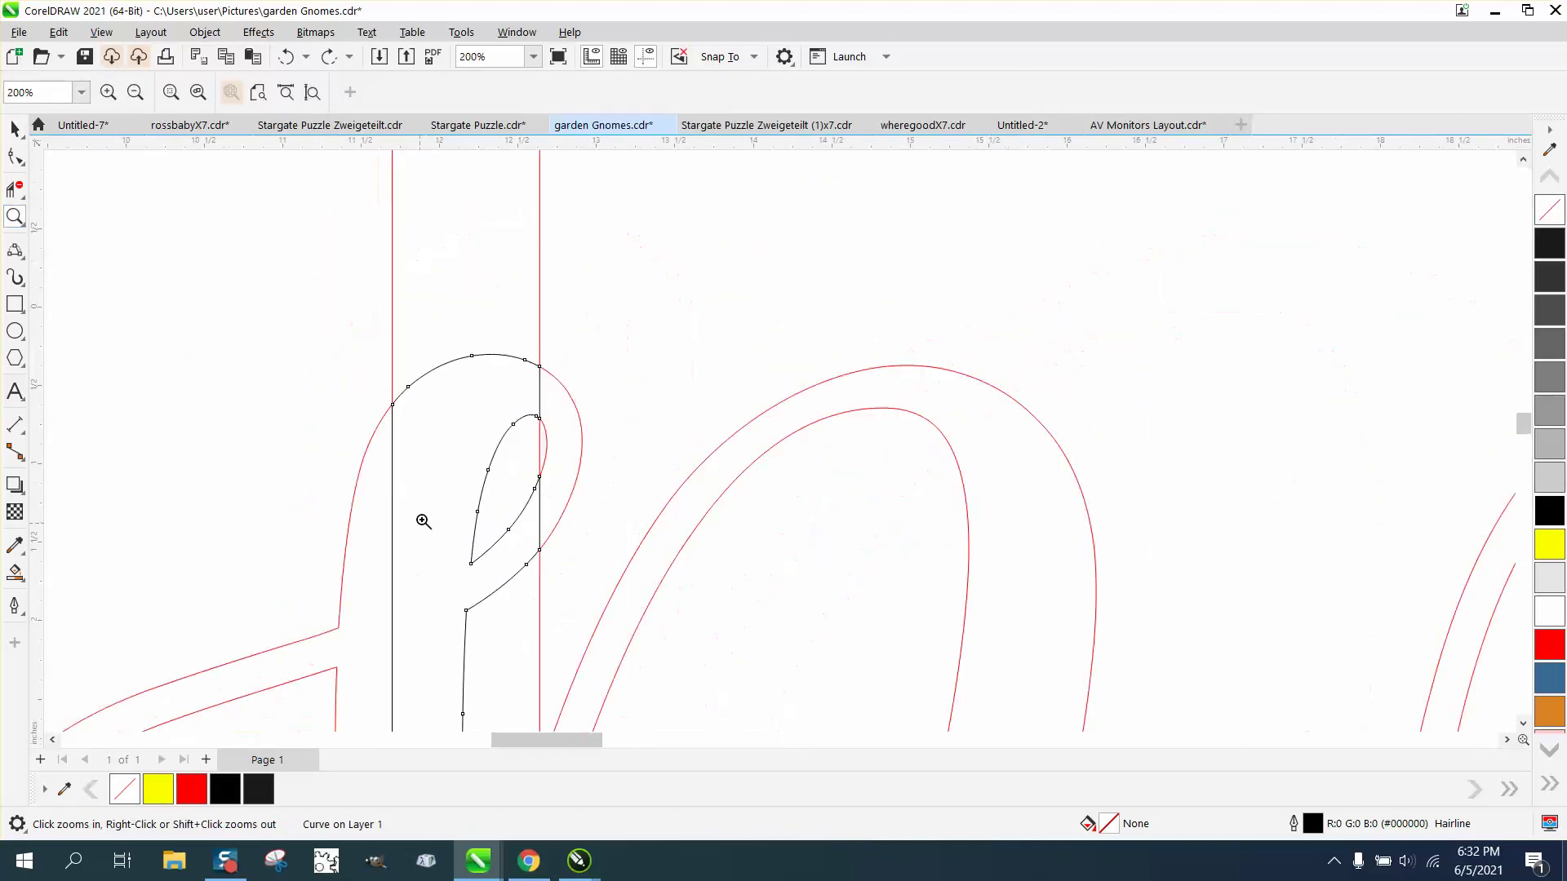
scroll(470, 525, "down", 1)
scroll(480, 538, "down", 1)
scroll(601, 710, "up", 3)
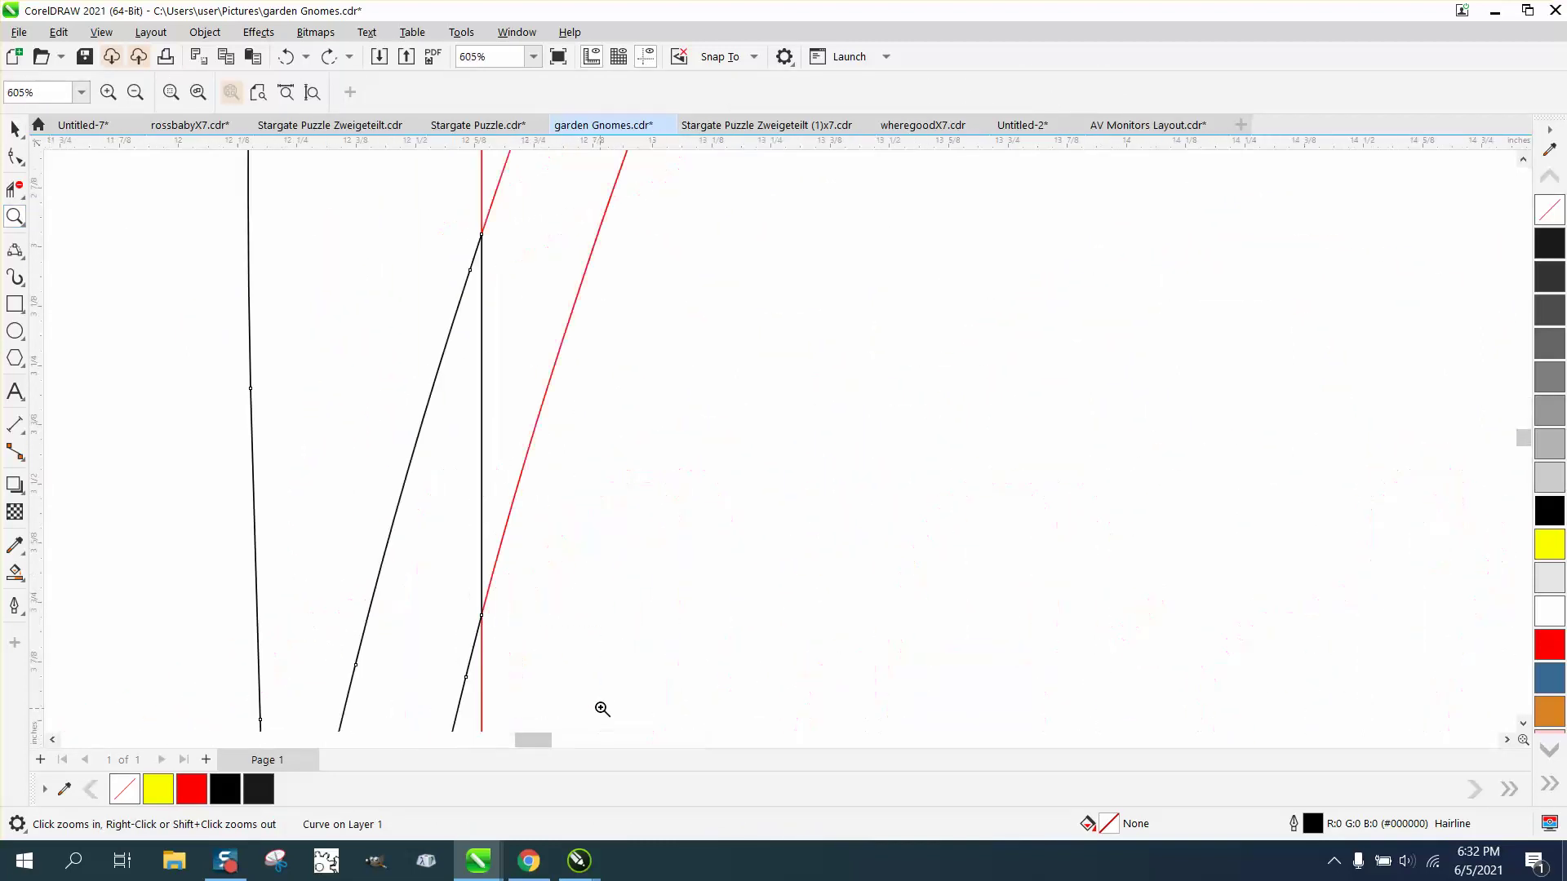
left_click(14, 189)
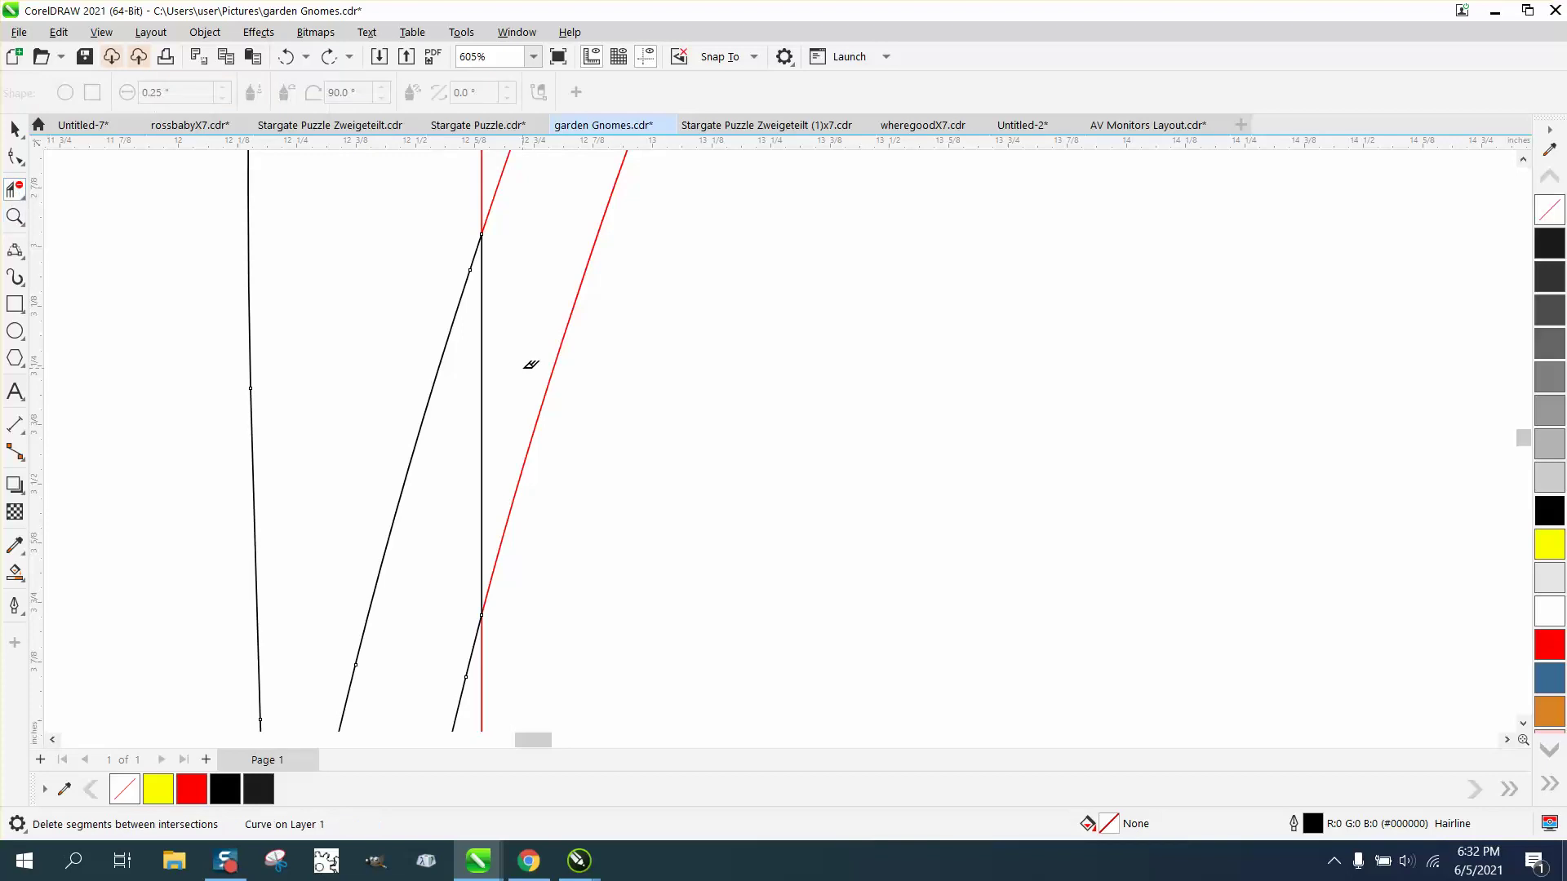
scroll(531, 364, "down", 2)
scroll(634, 378, "down", 2)
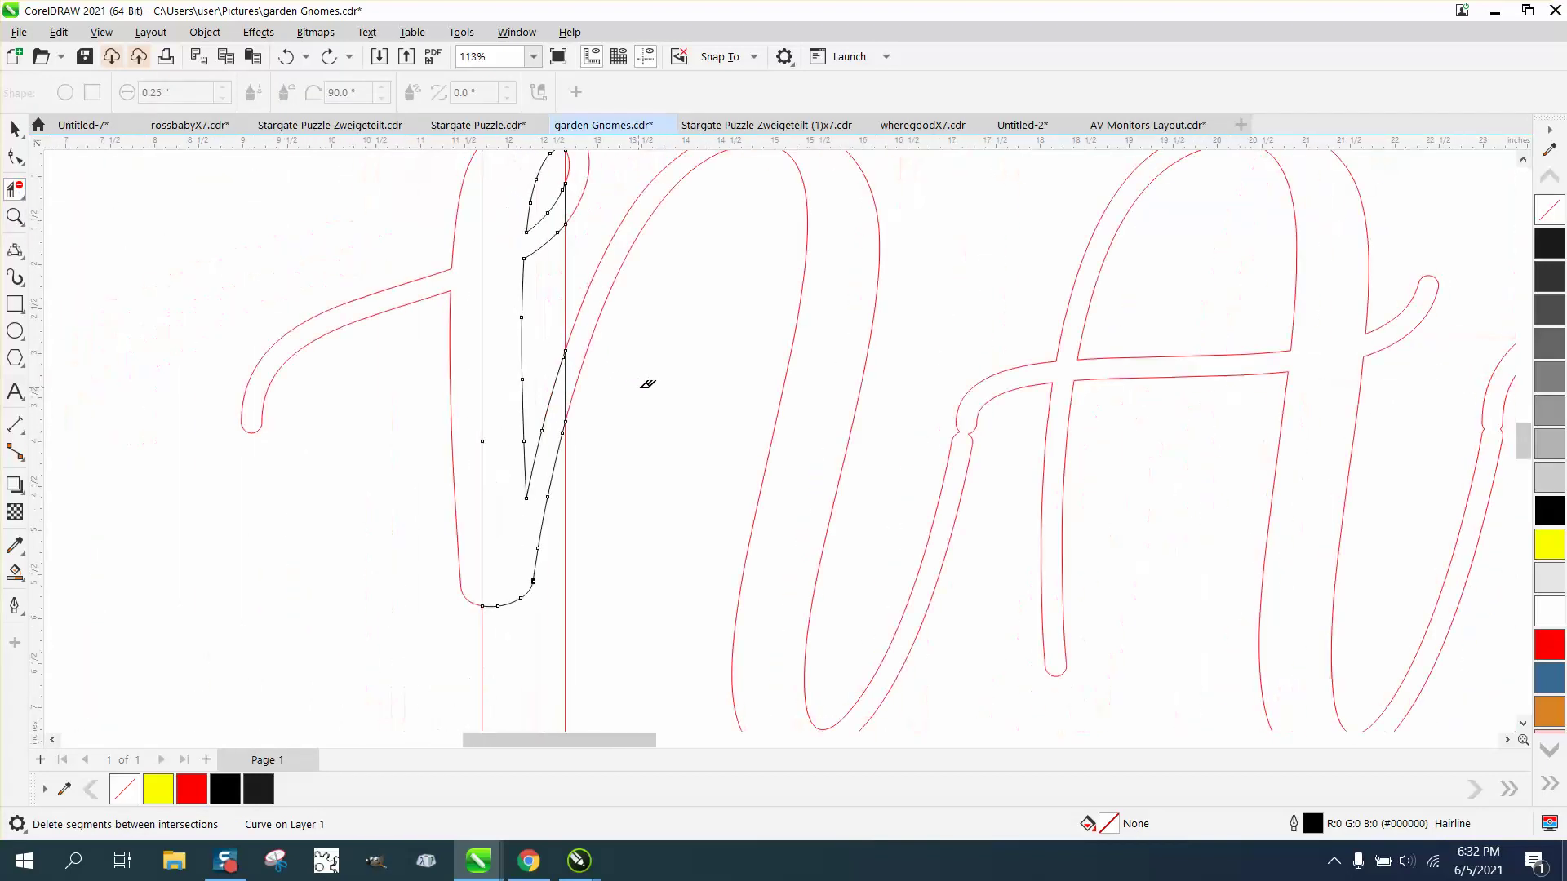
left_click(567, 372)
left_click(568, 203)
scroll(520, 527, "down", 1)
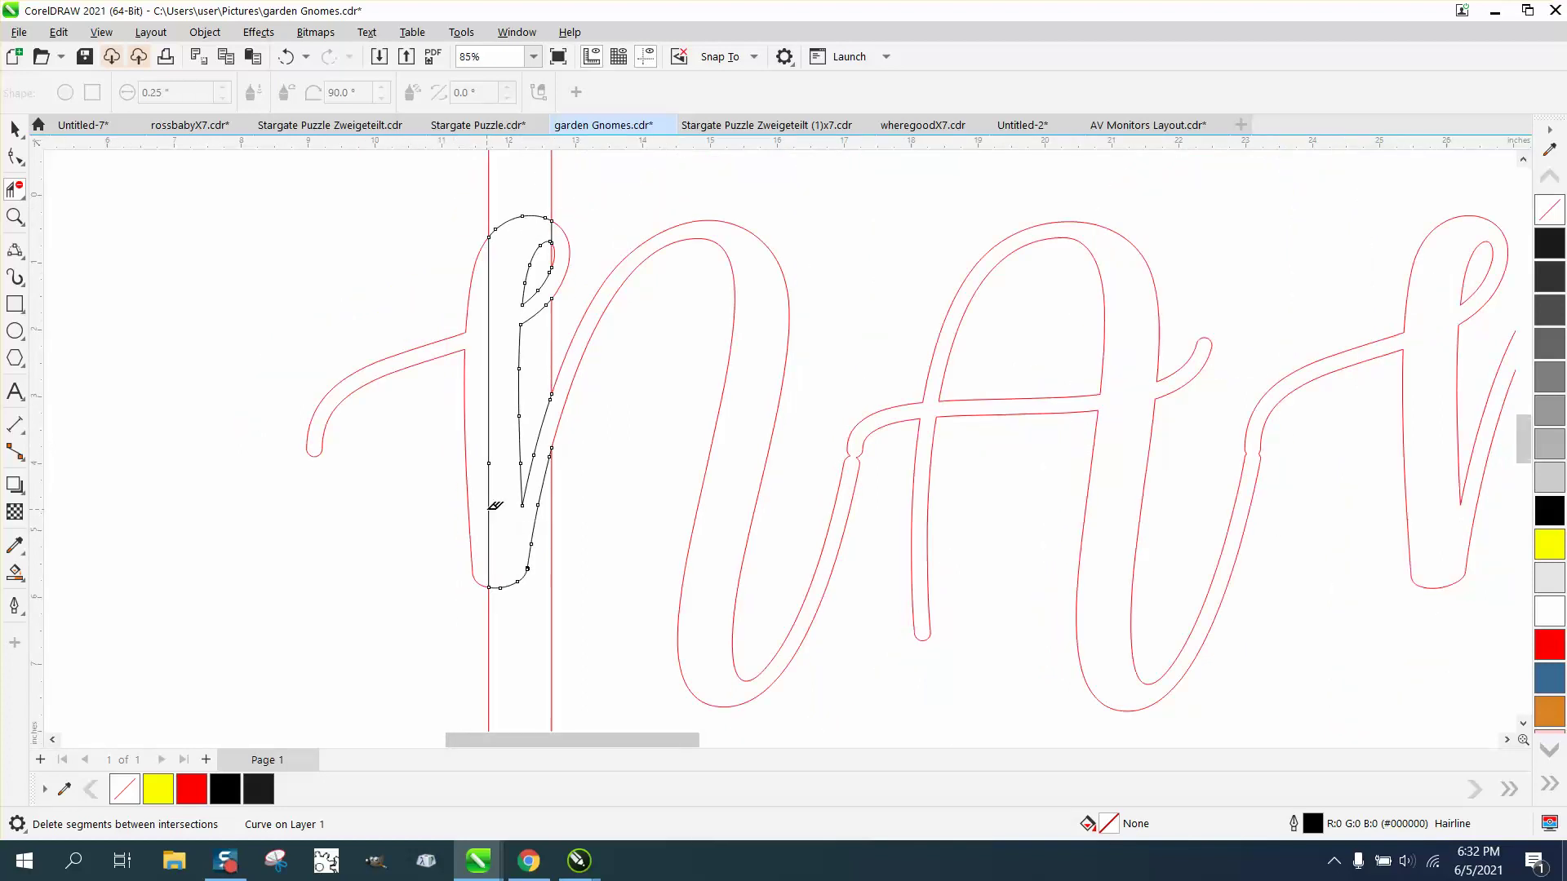
left_click(493, 508)
scroll(302, 498, "down", 3)
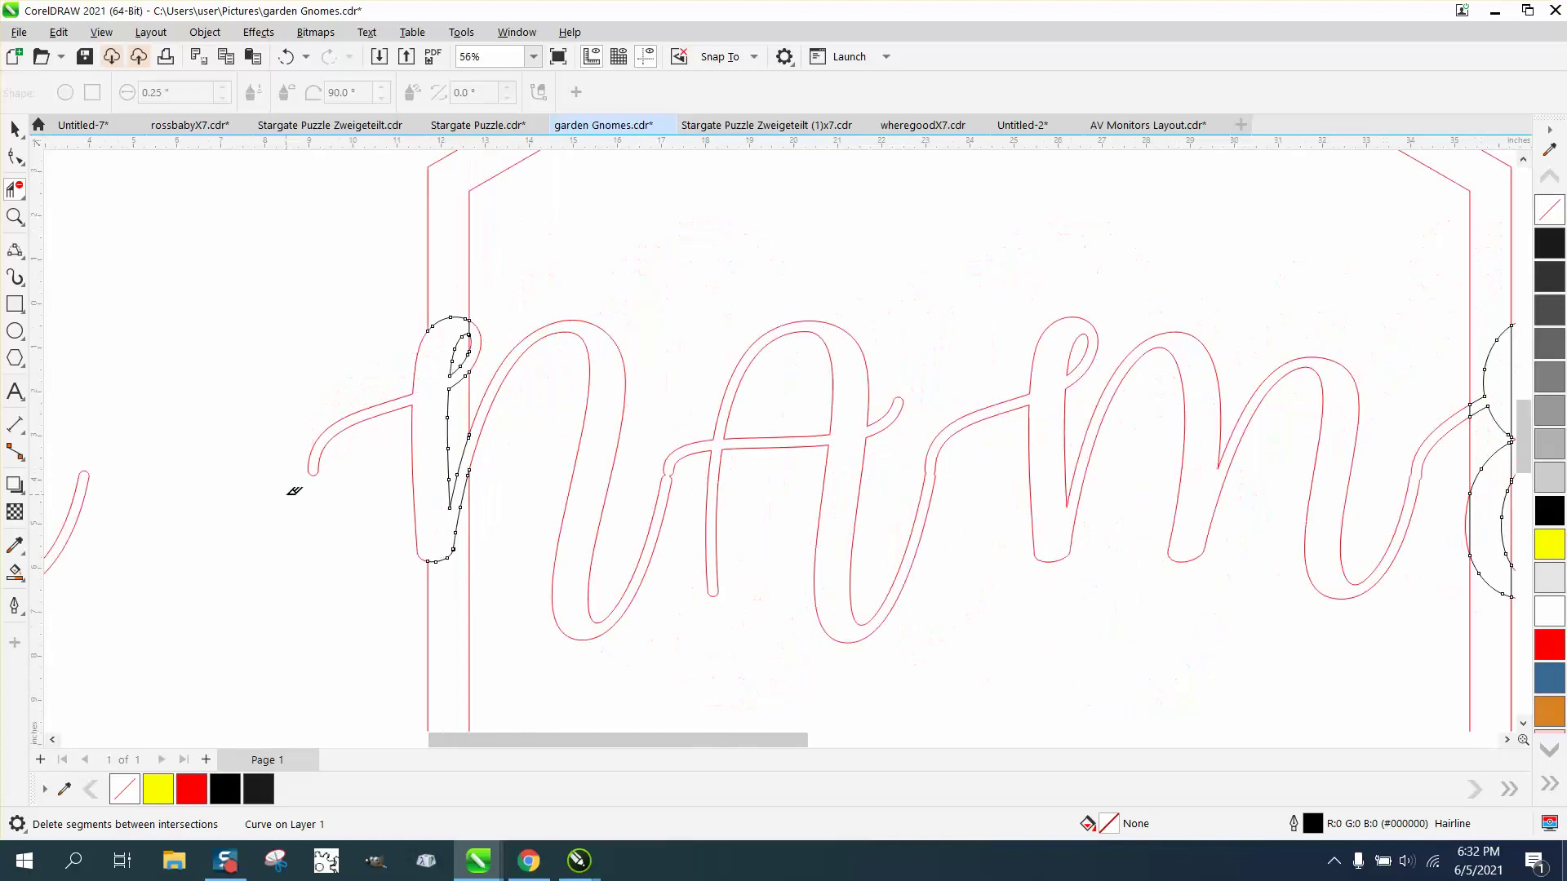
Zoom in on the e and delete the red segments beside and through it, returning to the Pick tool.
left_click(15, 217)
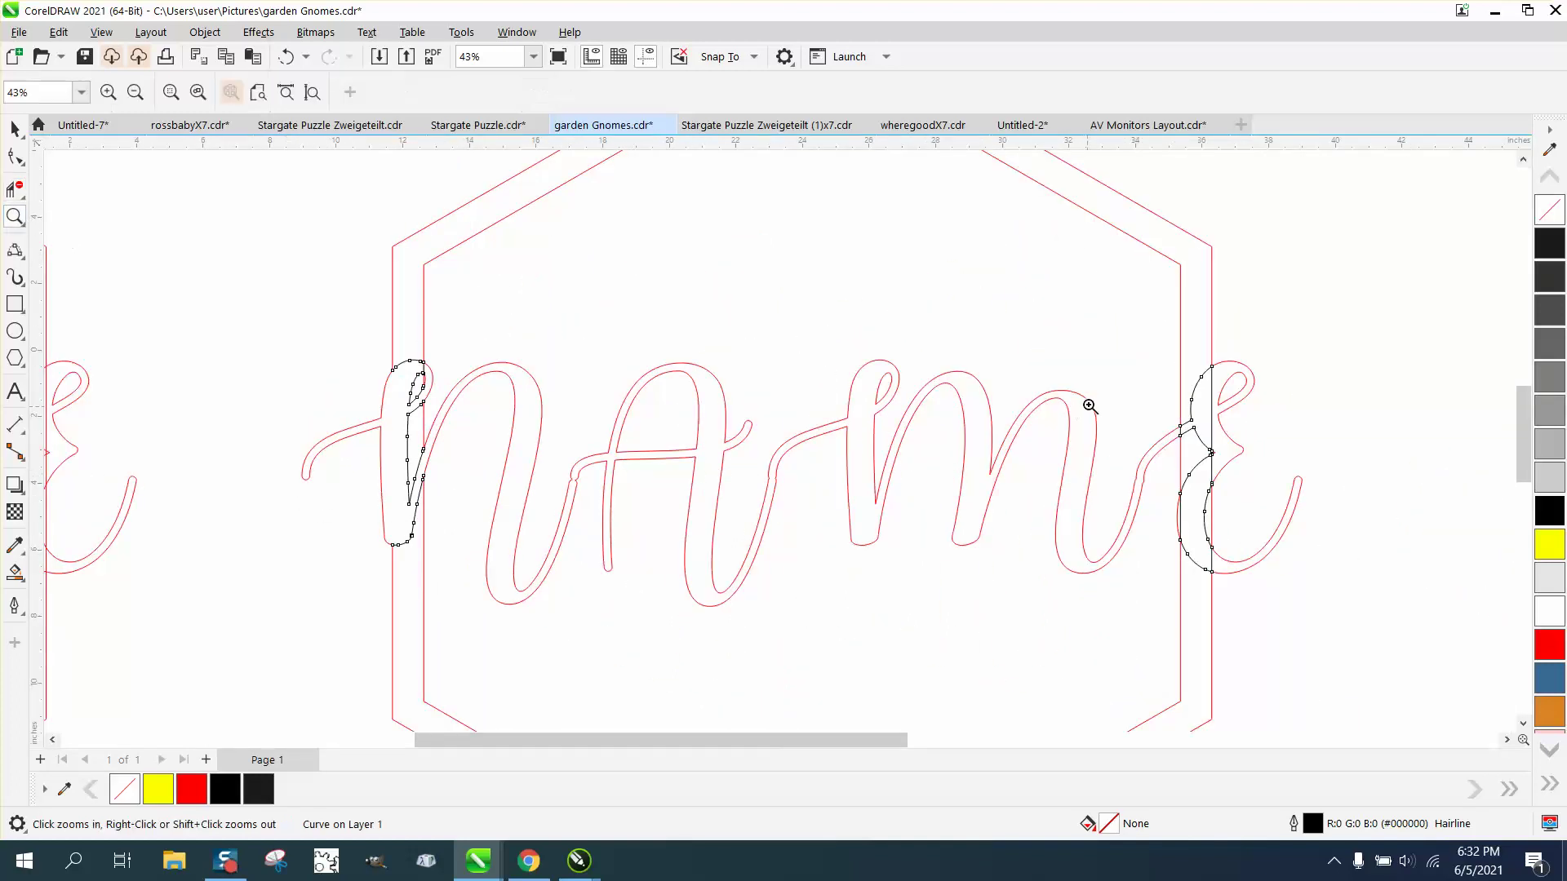
left_click_drag(1149, 352, 1275, 495)
left_click(14, 190)
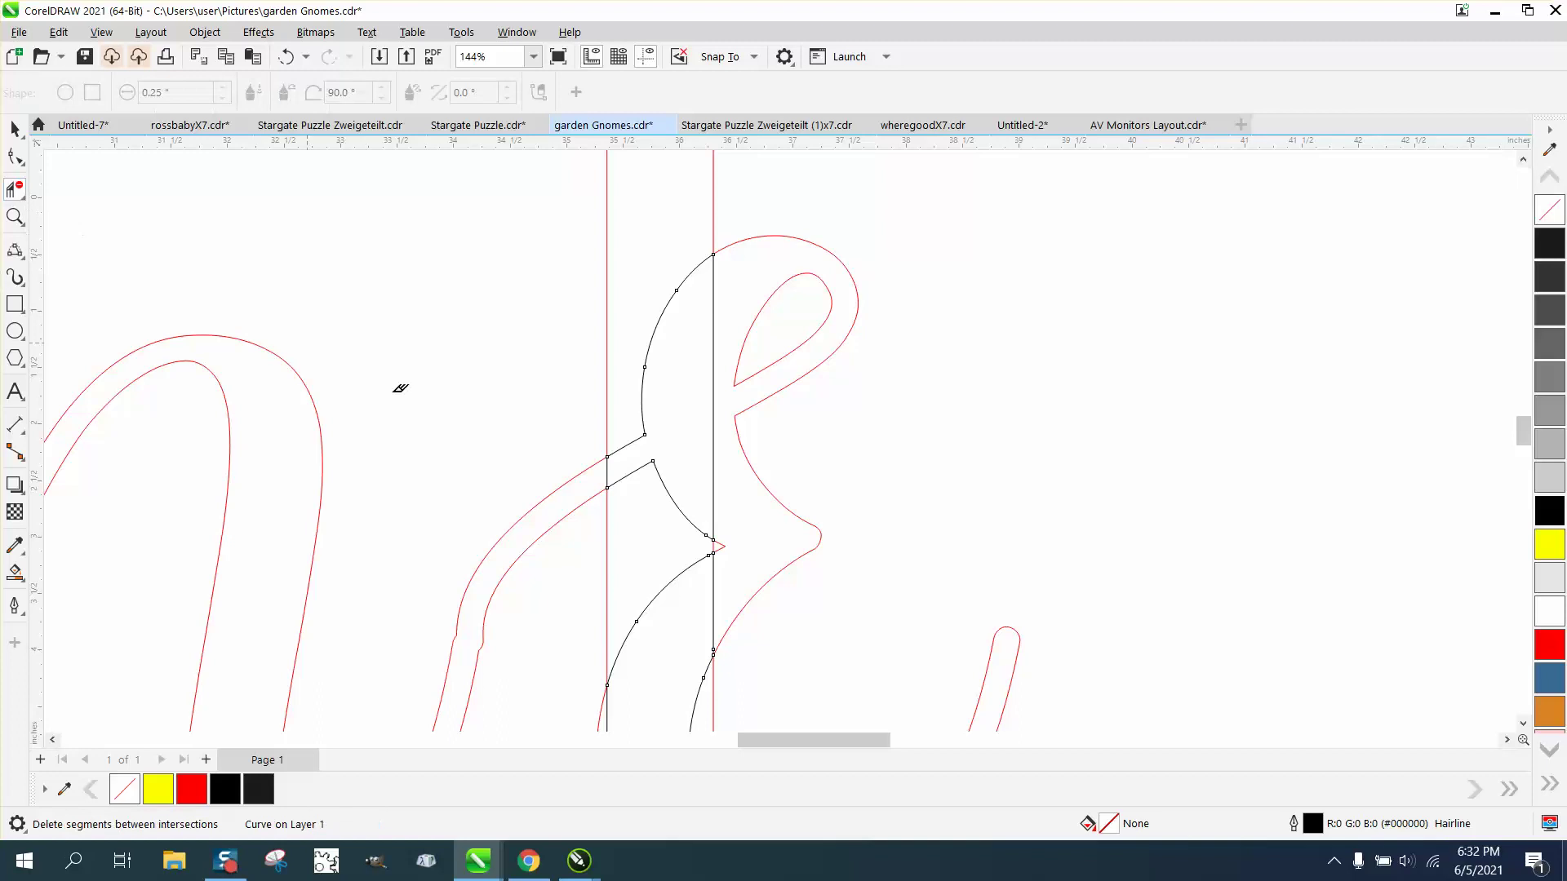
left_click(609, 469)
scroll(715, 514, "down", 1)
scroll(710, 526, "down", 1)
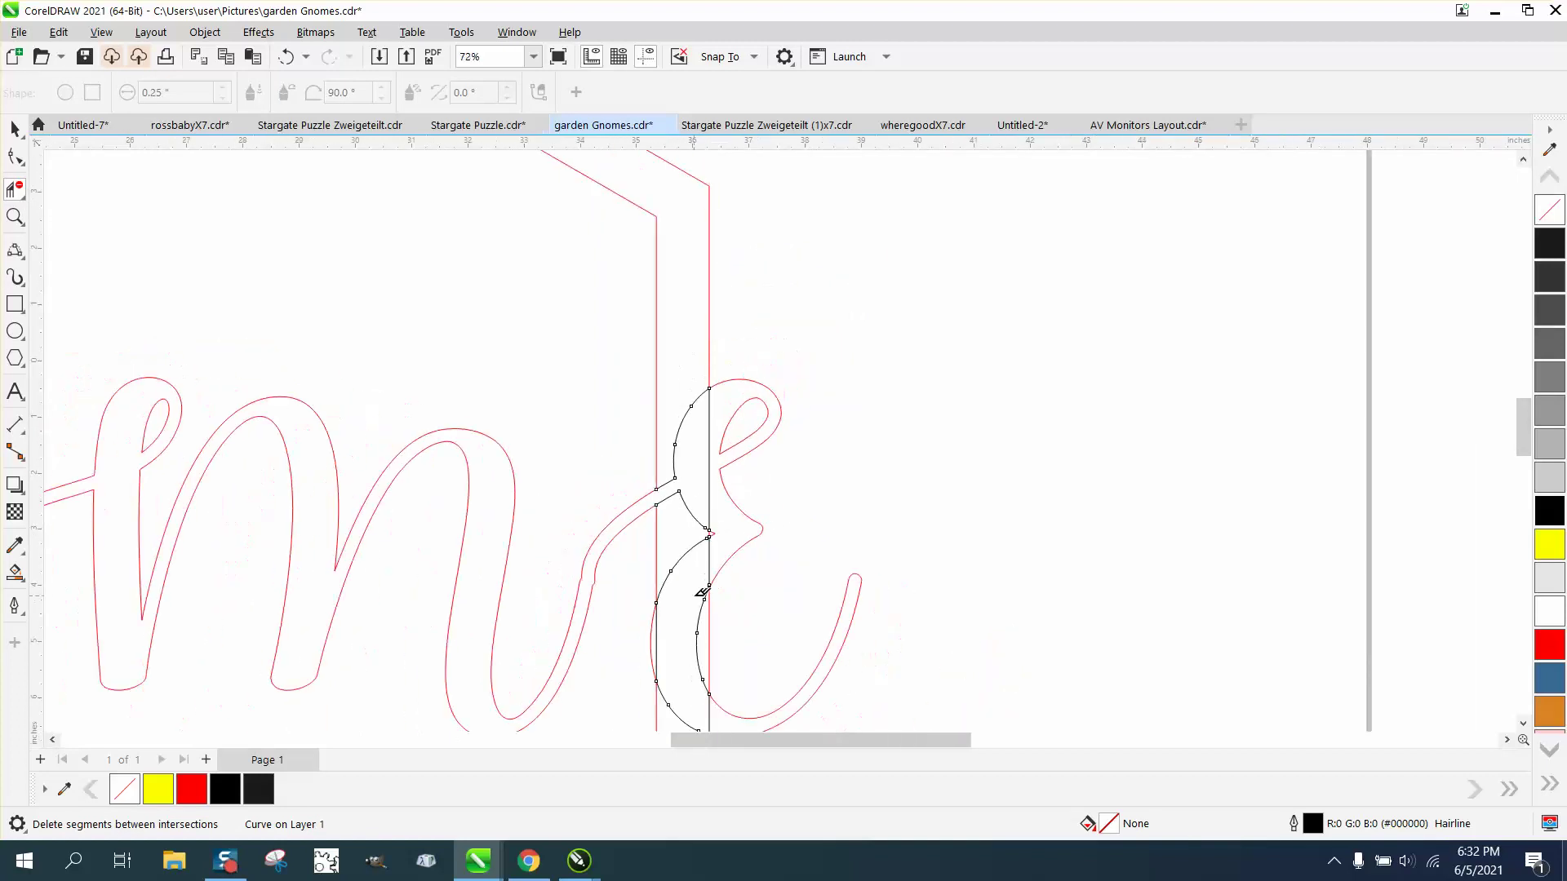
left_click(658, 627)
scroll(701, 672, "down", 1)
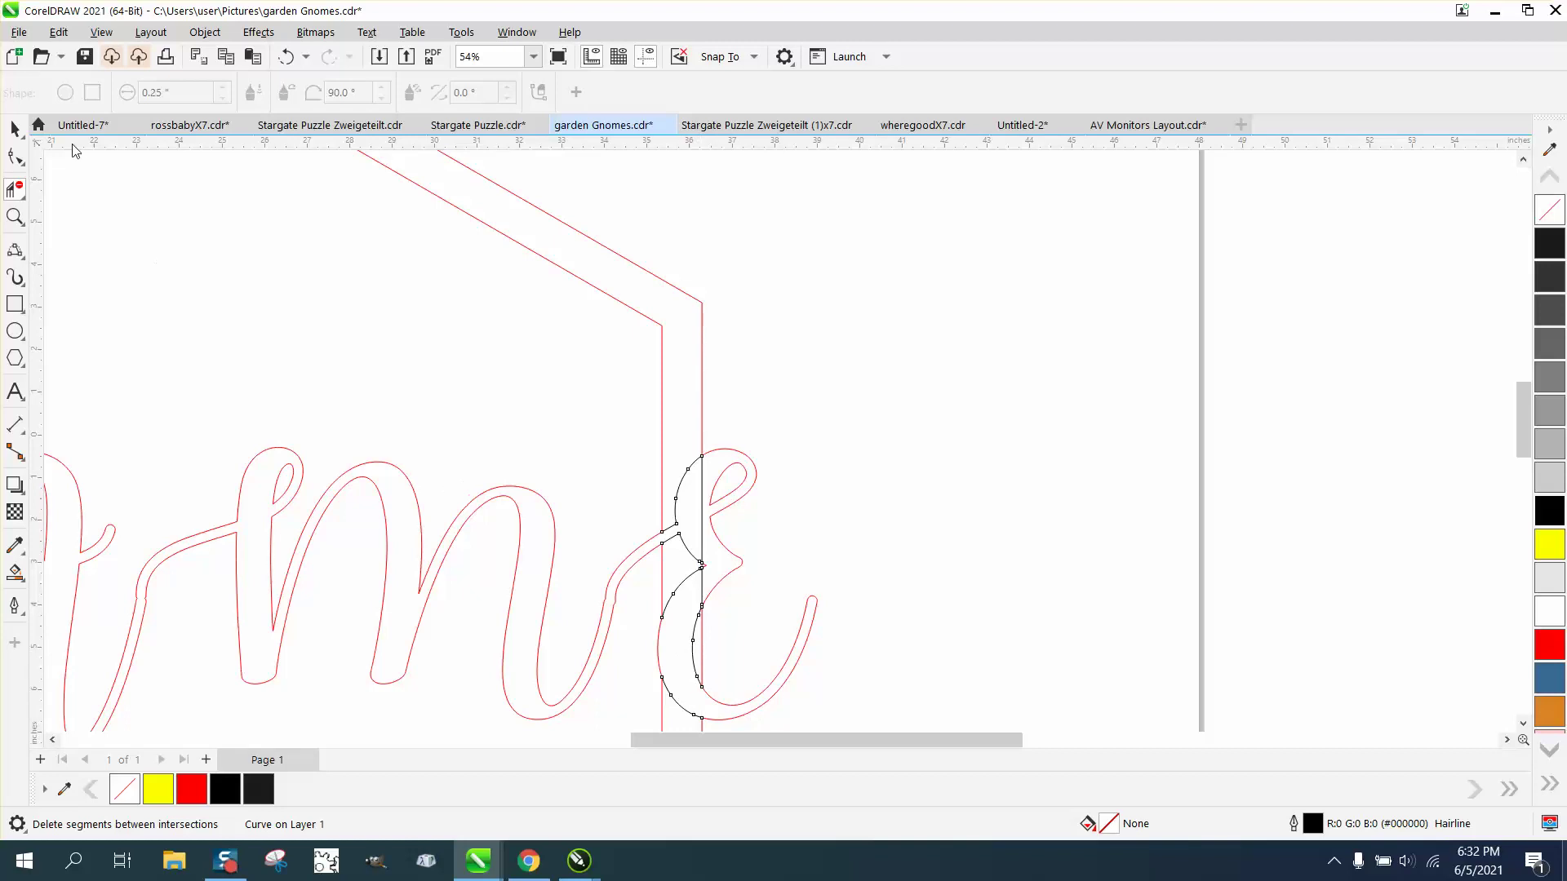
left_click(14, 128)
Shift the connector curves below the page, zoom in on them, then put them back into the letters.
scroll(758, 239, "down", 1)
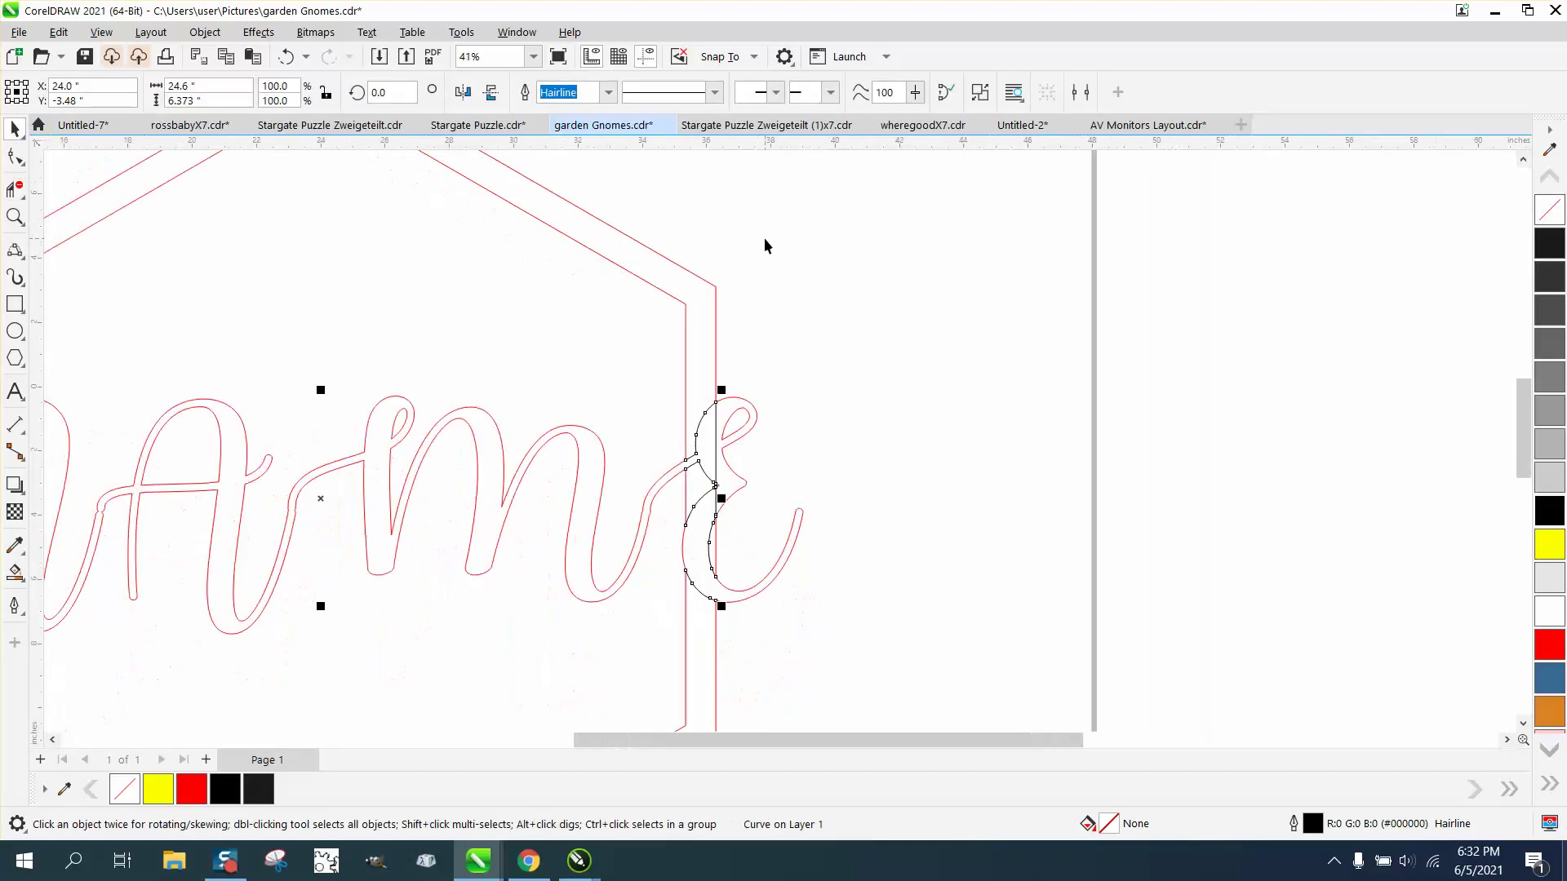
scroll(771, 243, "down", 2)
scroll(1314, 326, "down", 2)
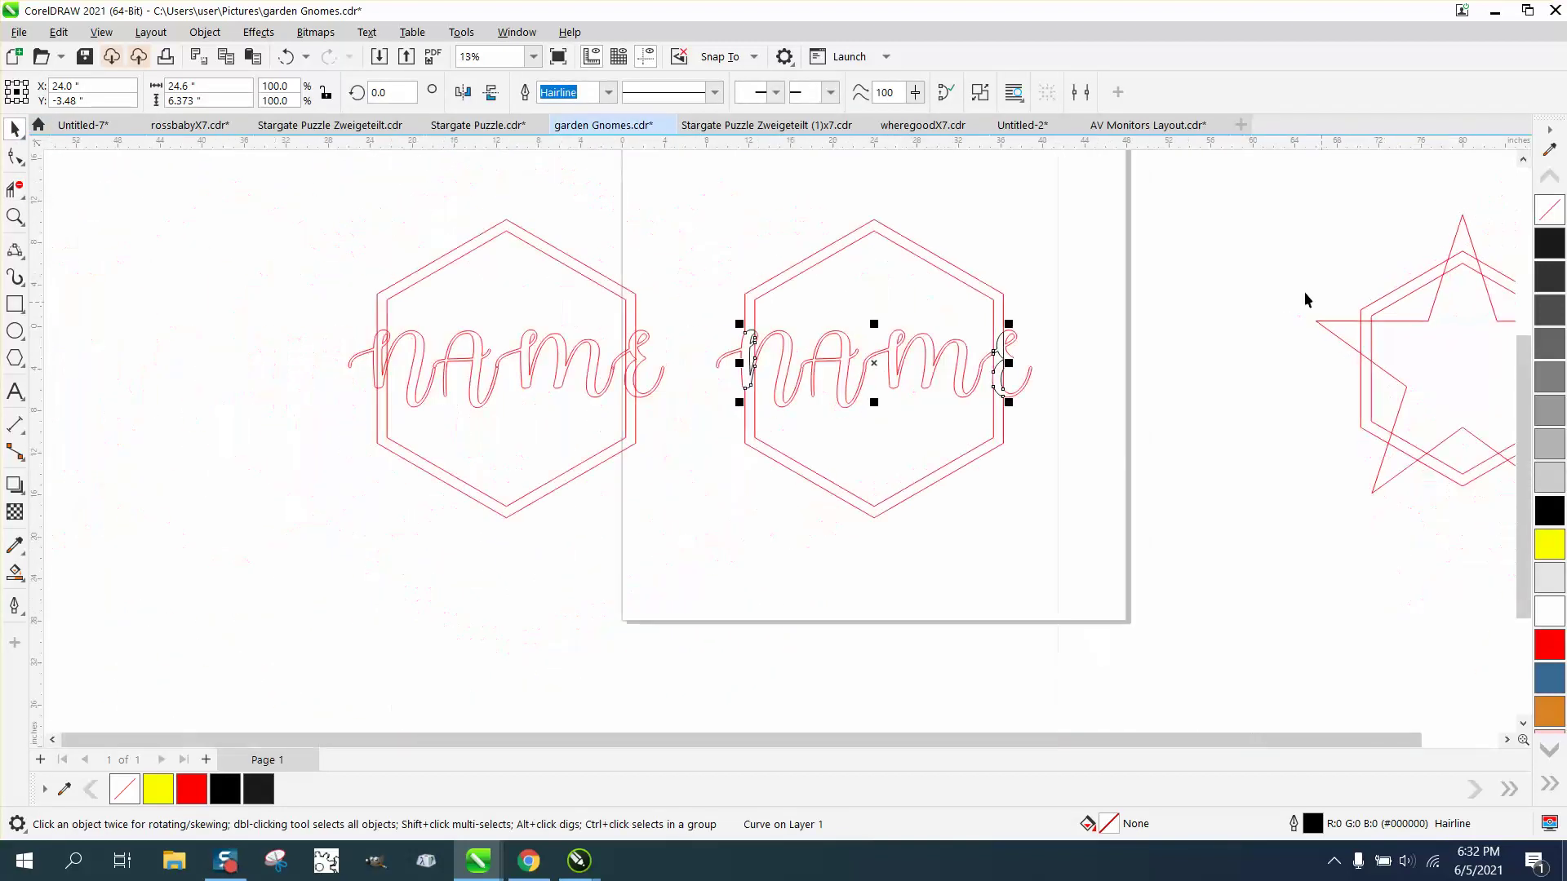
scroll(1298, 286, "down", 1)
key("shift+Down")
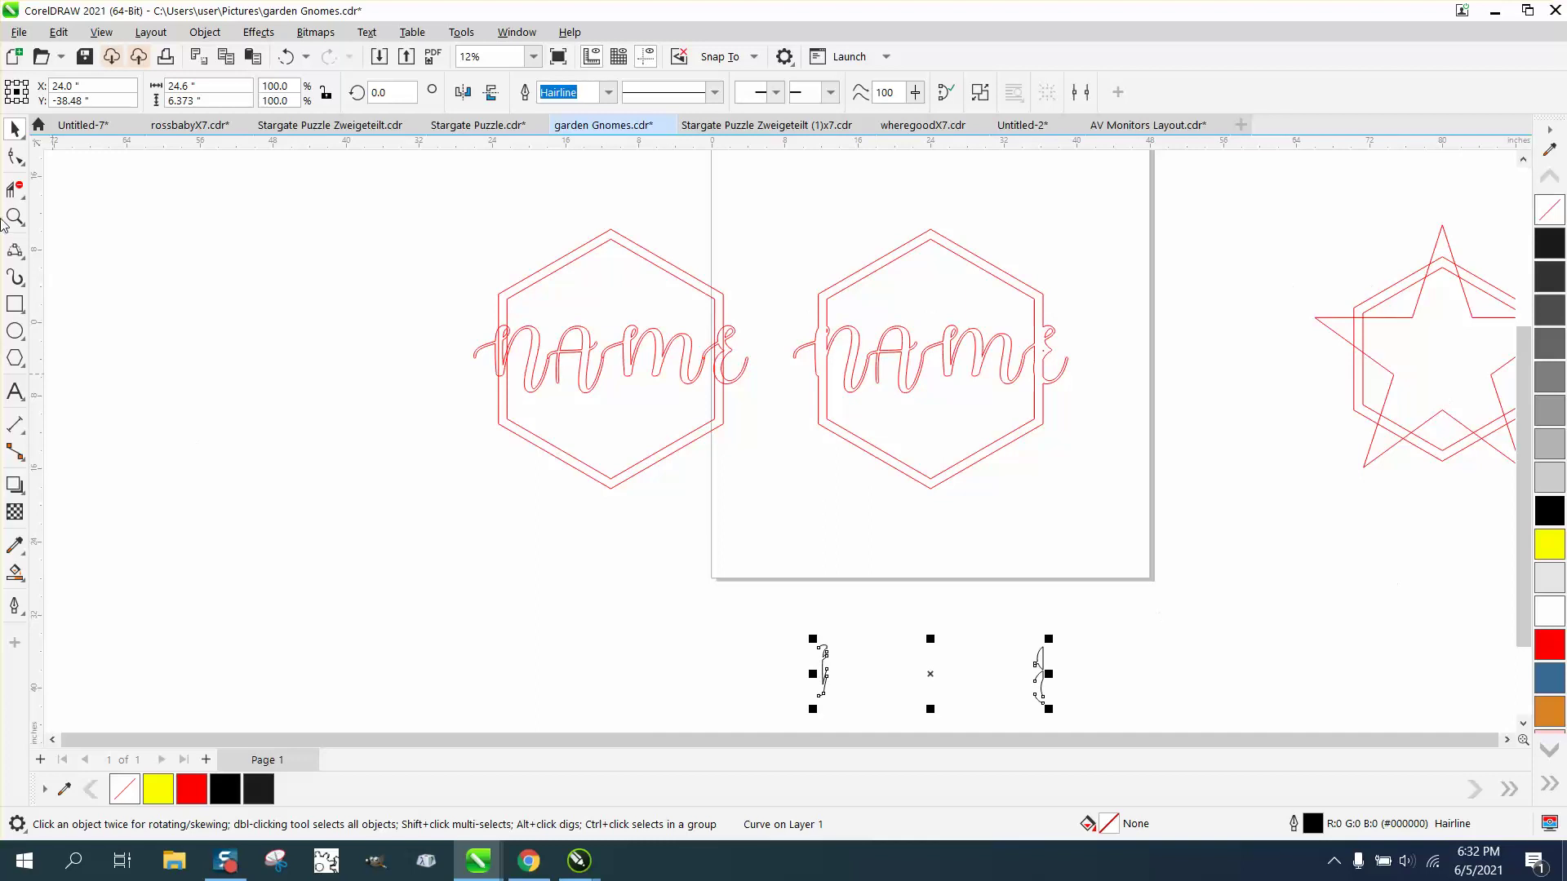
left_click(15, 216)
left_click_drag(798, 637, 1153, 733)
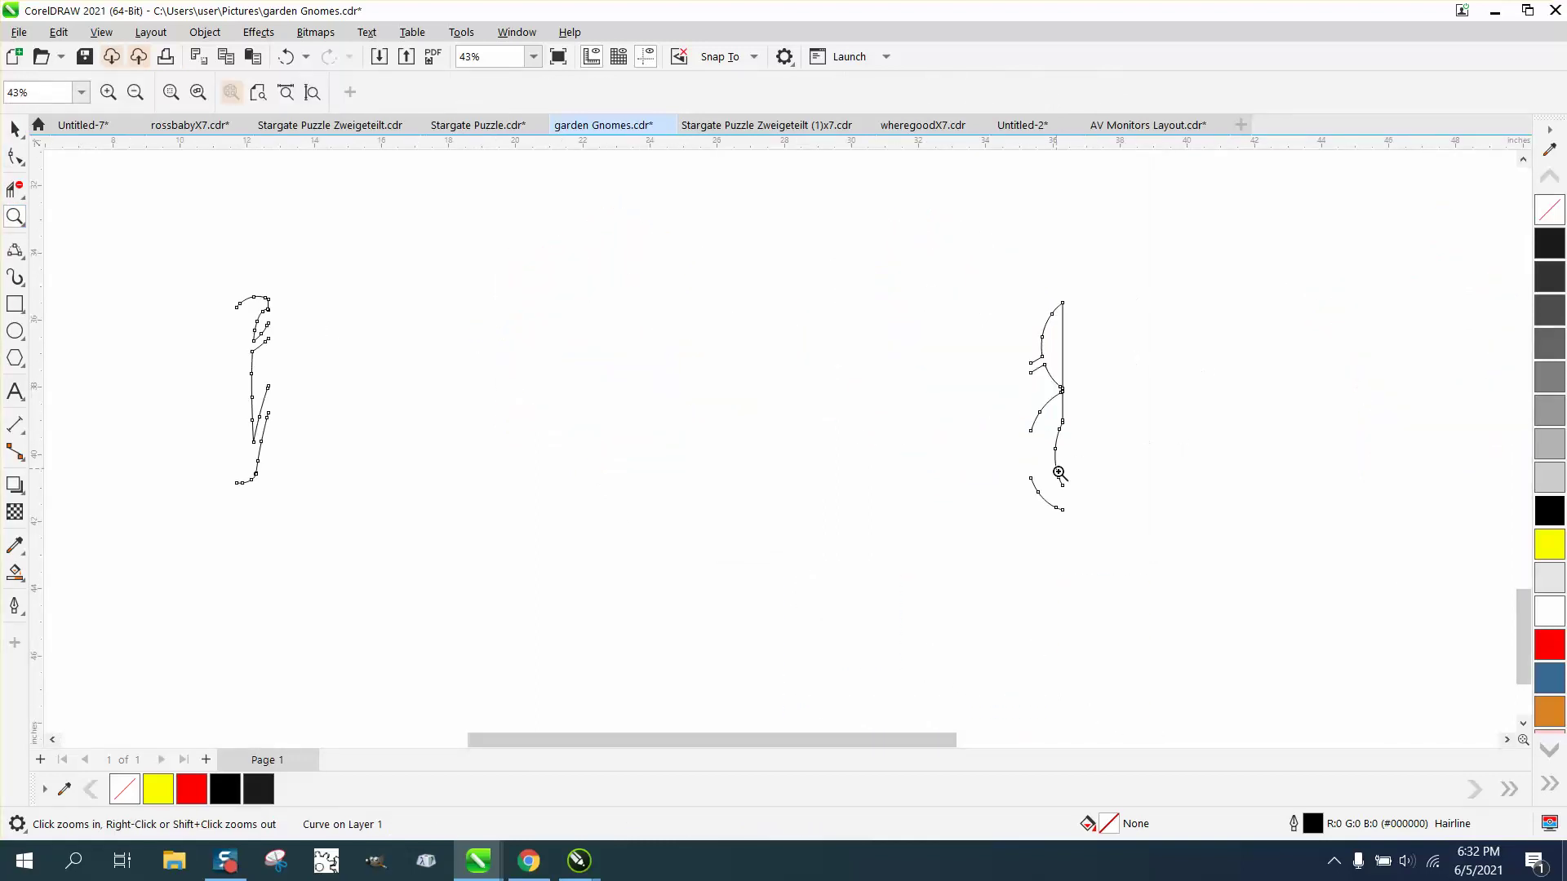
scroll(1061, 506, "down", 5)
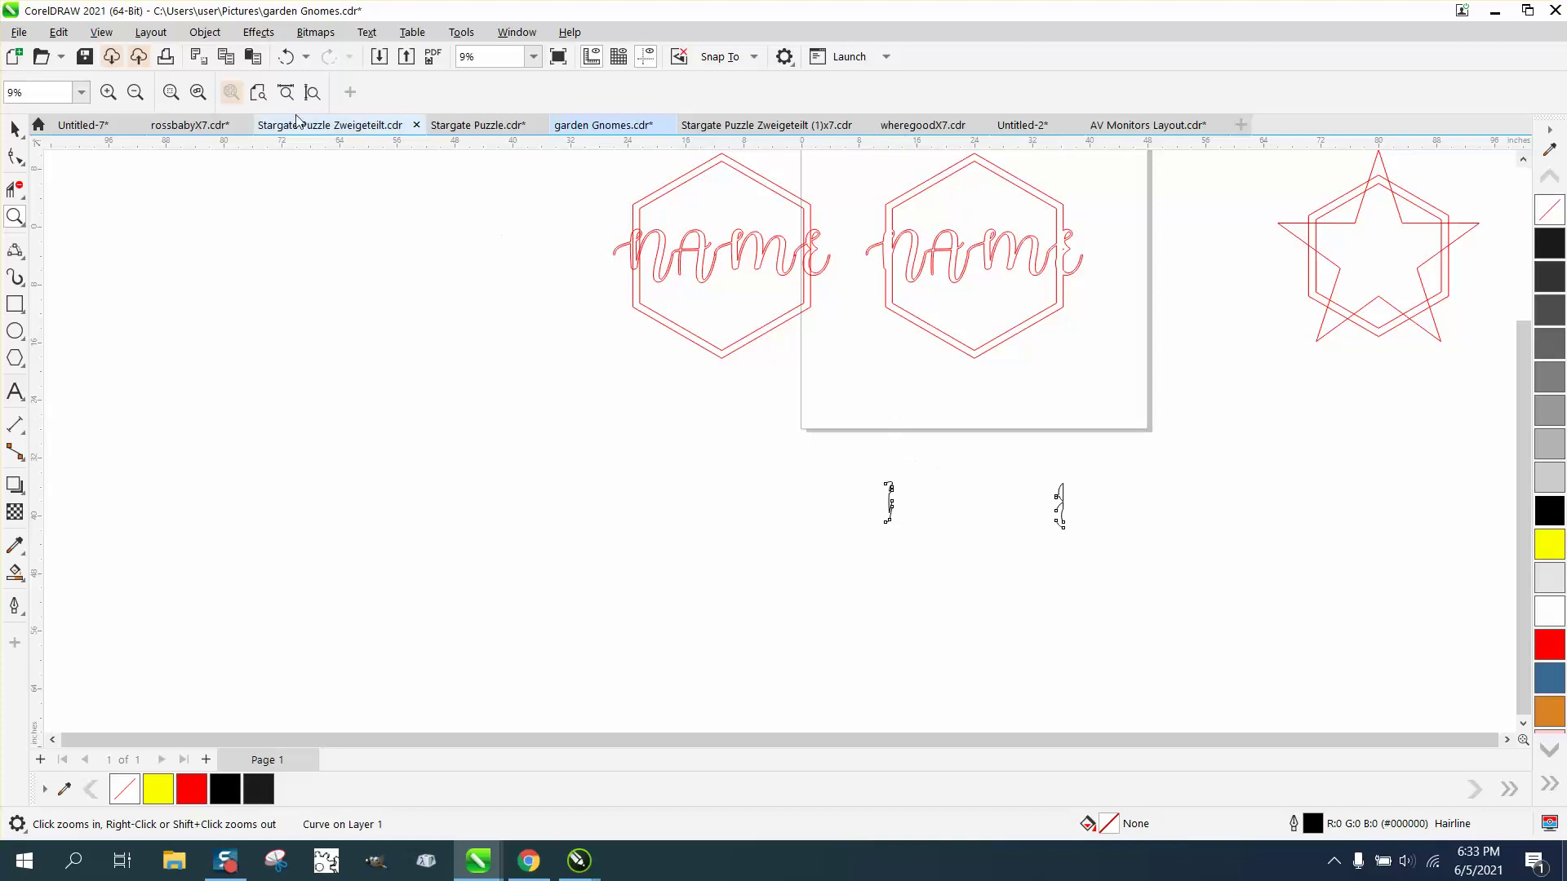
left_click(286, 56)
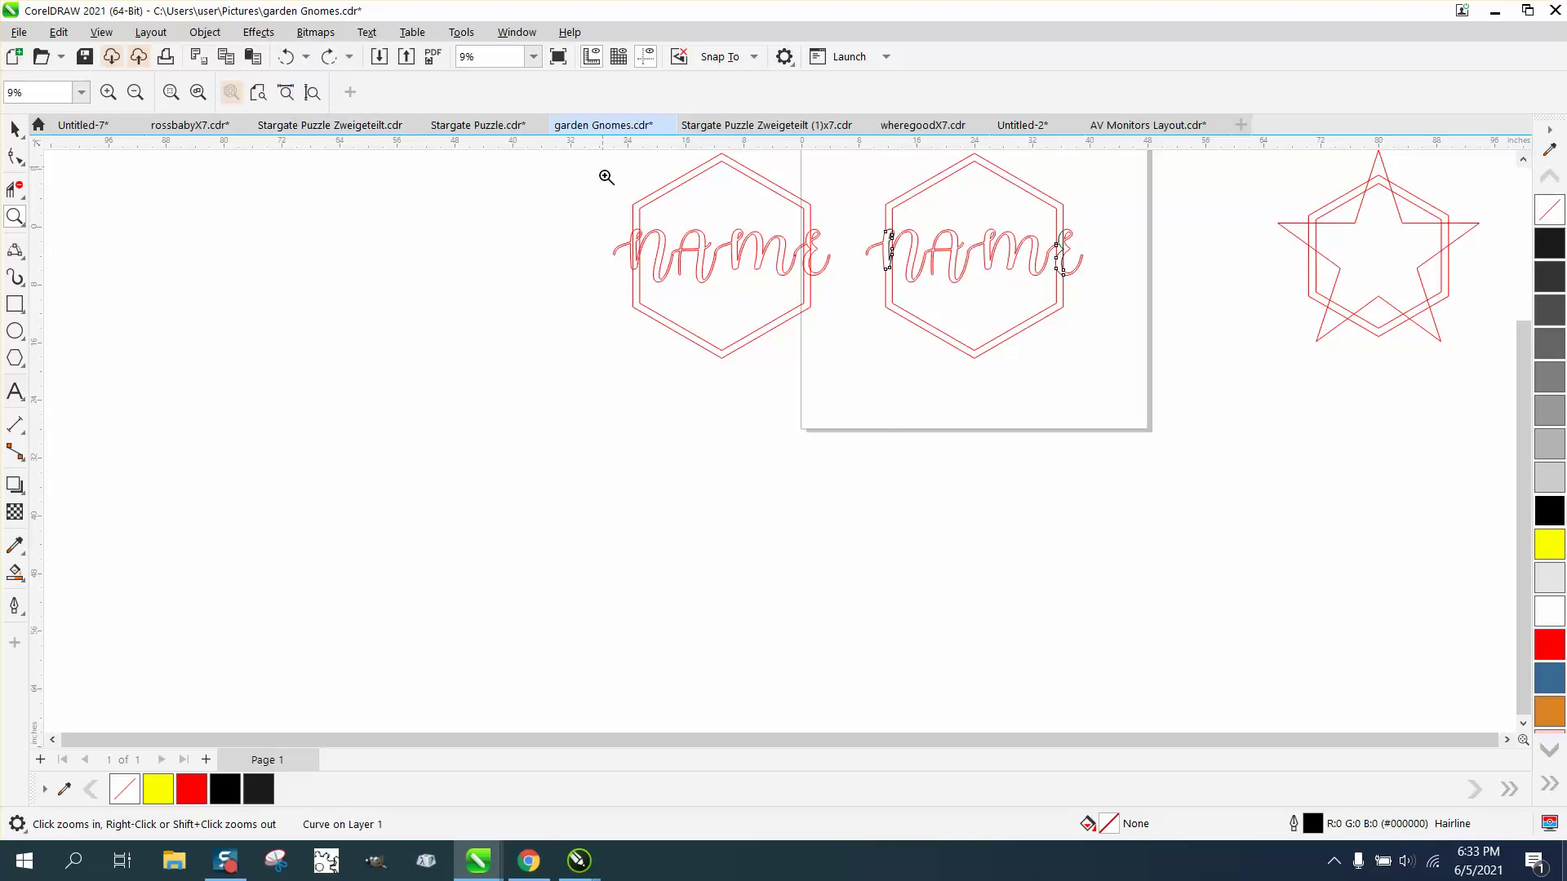
Delete the duplicate left hexagon outline and its leftover name lettering.
left_click_drag(606, 177, 812, 346)
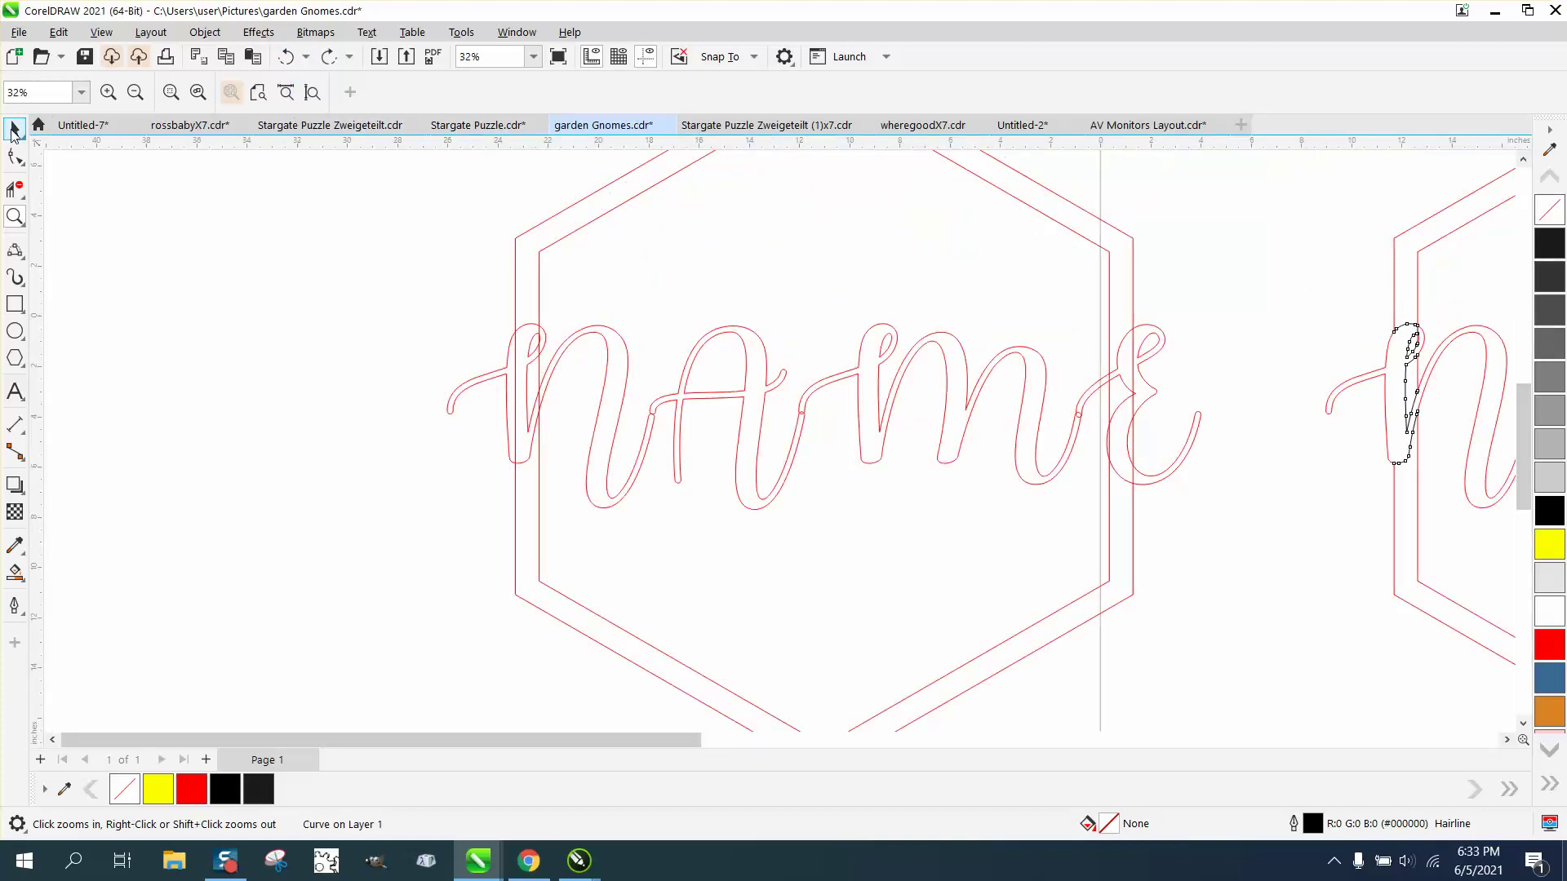
left_click(14, 131)
left_click(609, 203)
key("Delete")
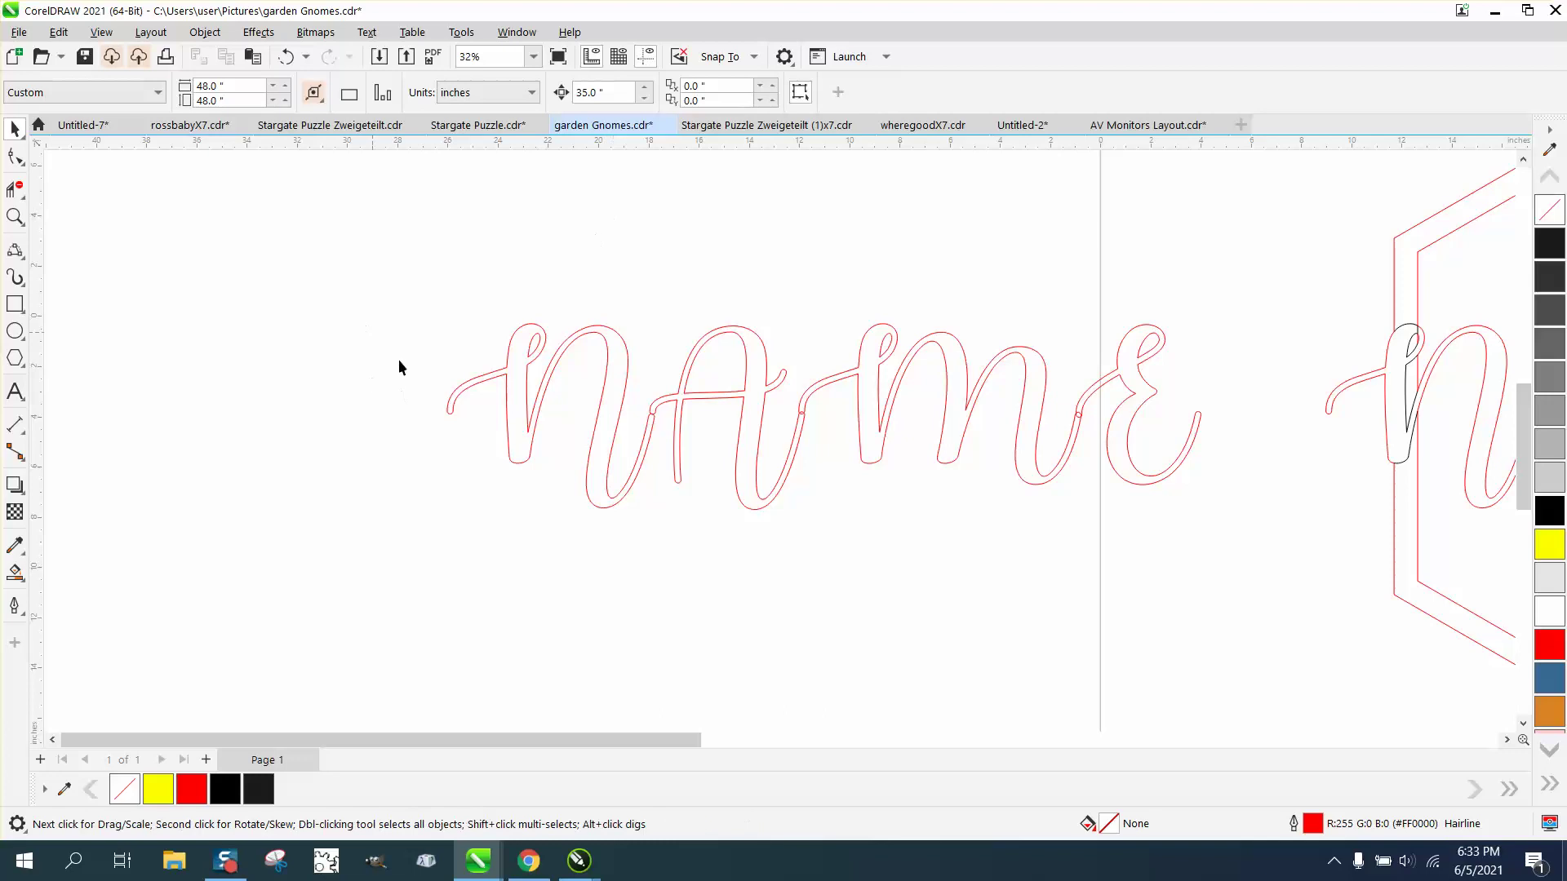
left_click_drag(1248, 575, 1249, 576)
key("Delete")
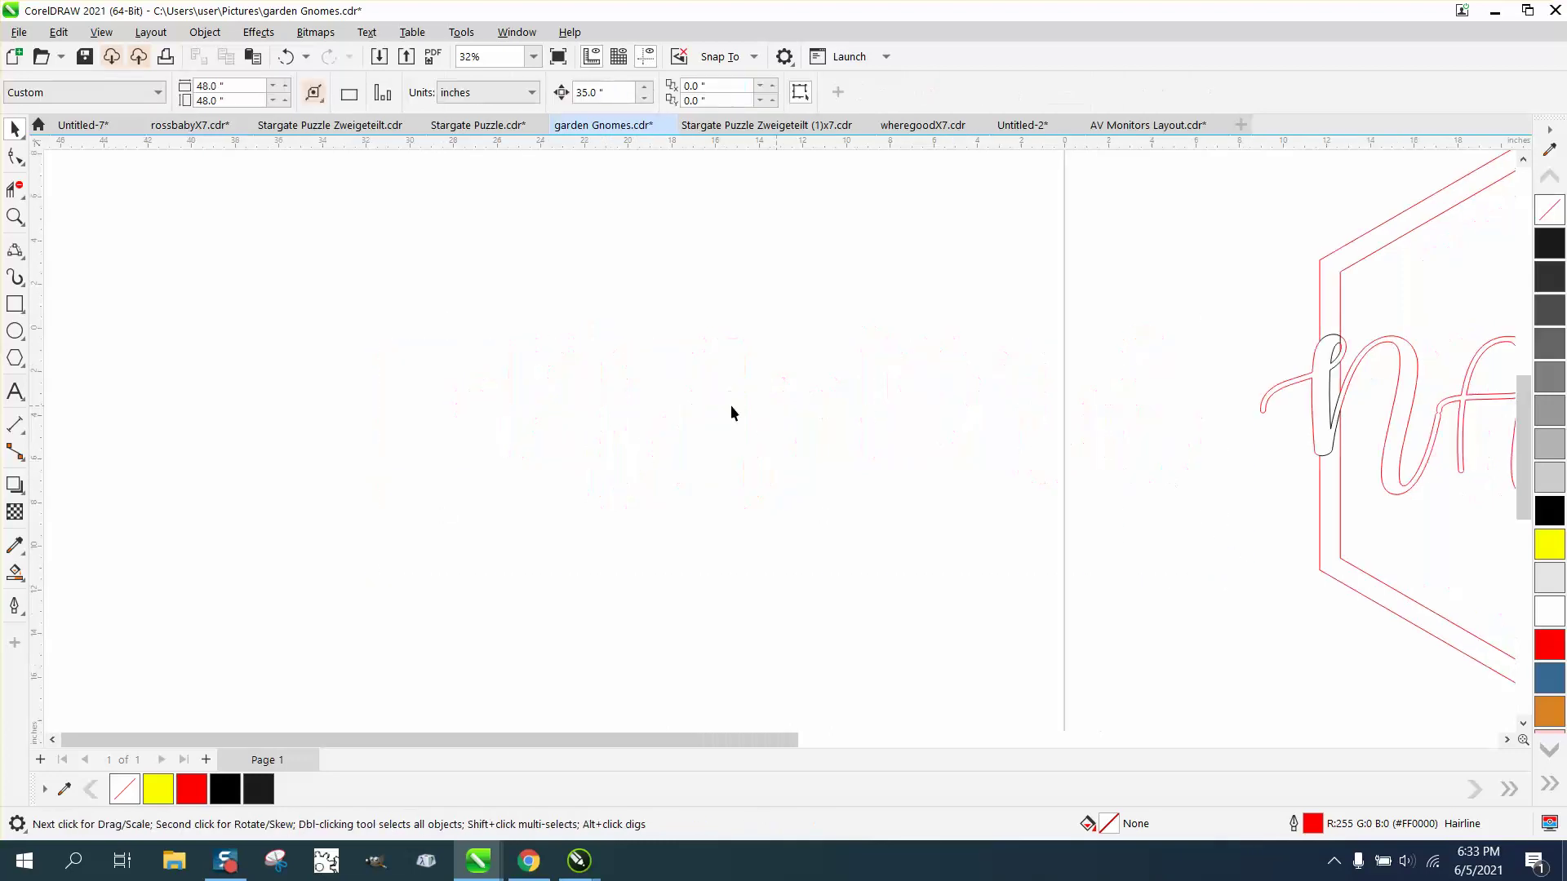
Move the remaining hexagon and its name lettering up and to the left.
scroll(559, 422, "down", 4)
left_click_drag(888, 367, 1131, 578)
left_click_drag(997, 453, 897, 337)
Set the nudge distance to 33 in with nothing selected.
left_click(604, 286)
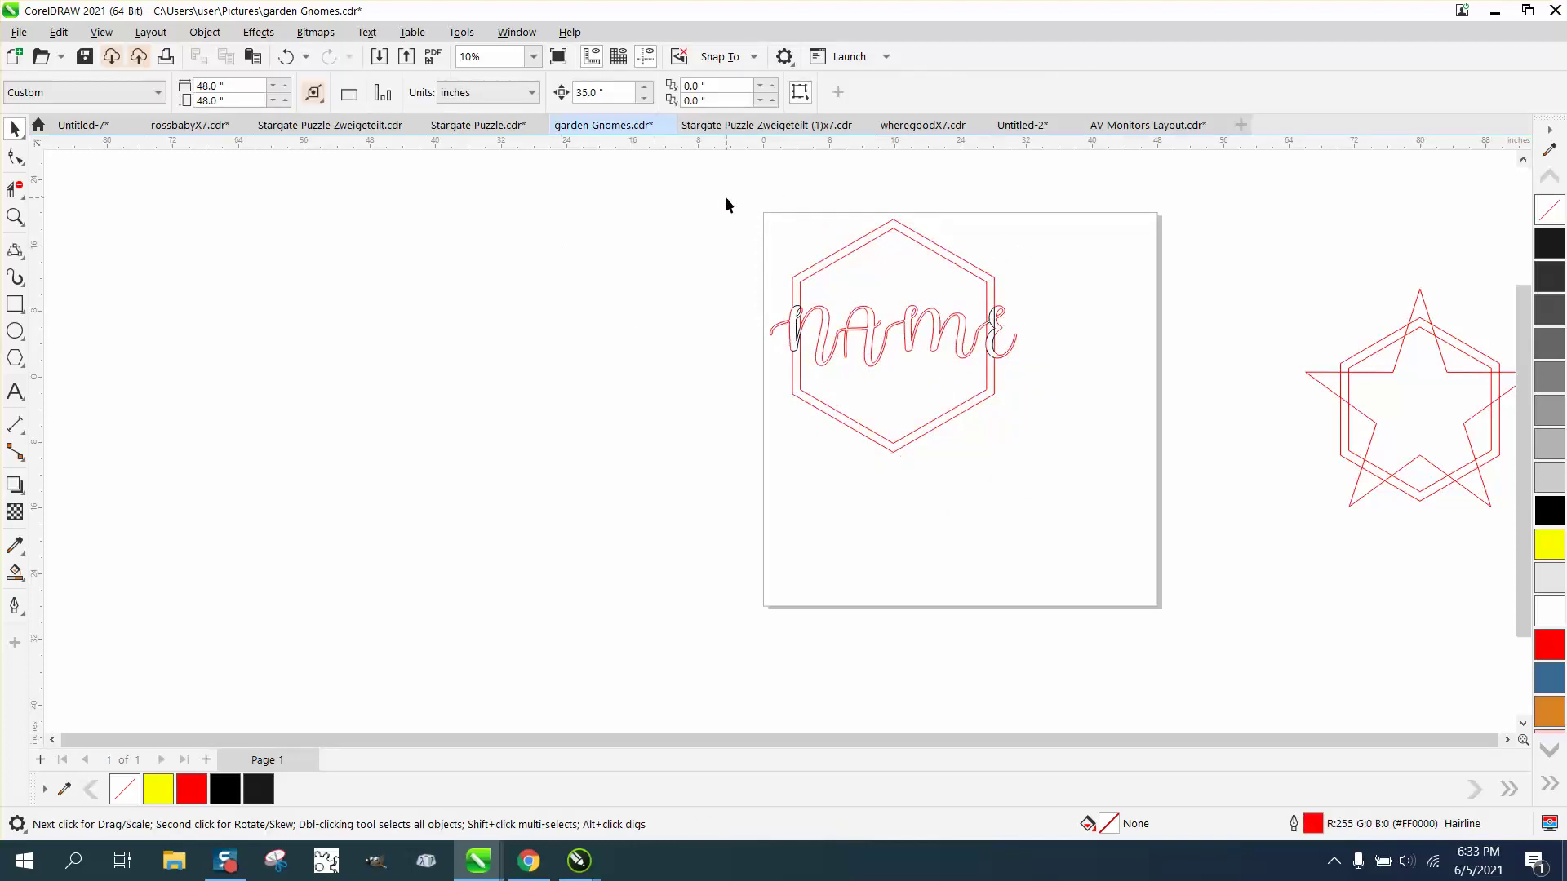
left_click_drag(726, 199, 1069, 498)
left_click(545, 263)
left_click_drag(632, 92, 581, 92)
type("33")
Nudge the hexagon group 66 in left off the page, keeping the connector curves apart.
left_click(799, 318)
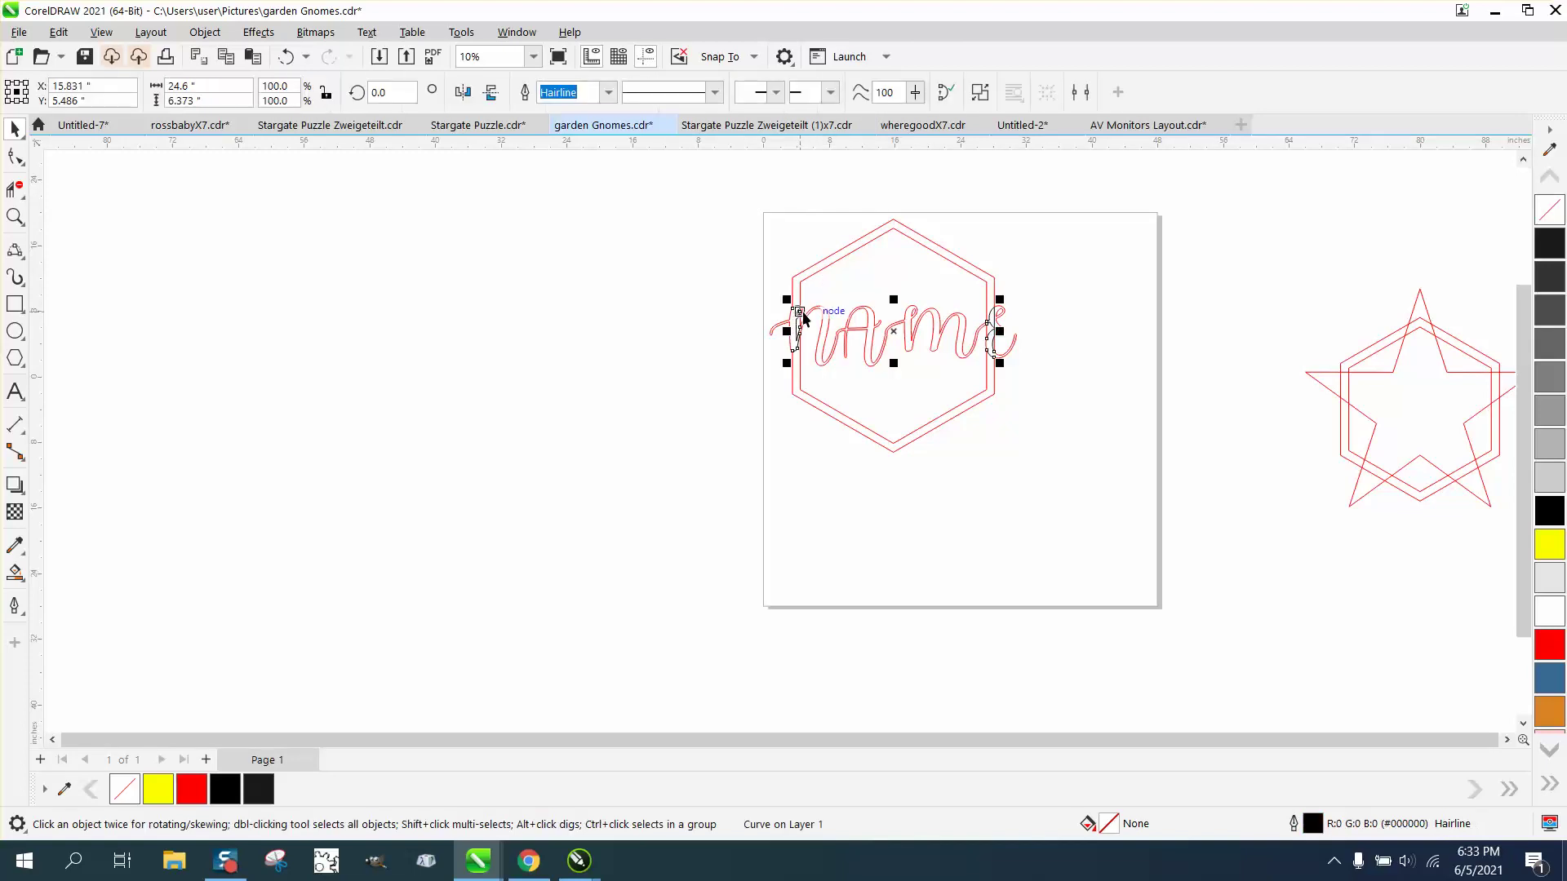
key("Left")
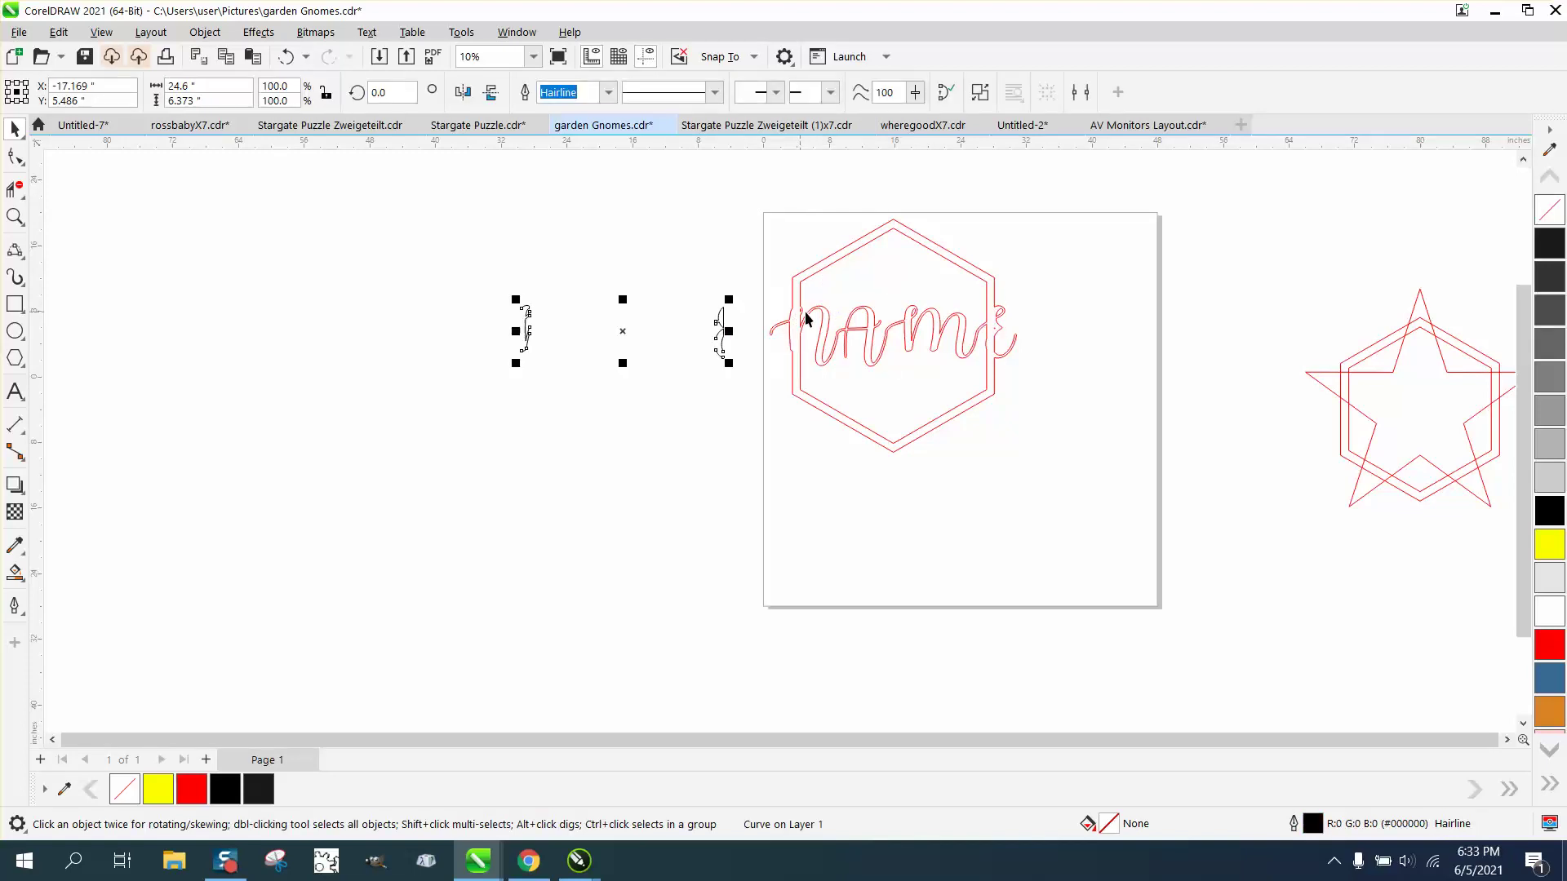
left_click(805, 317)
key("Left")
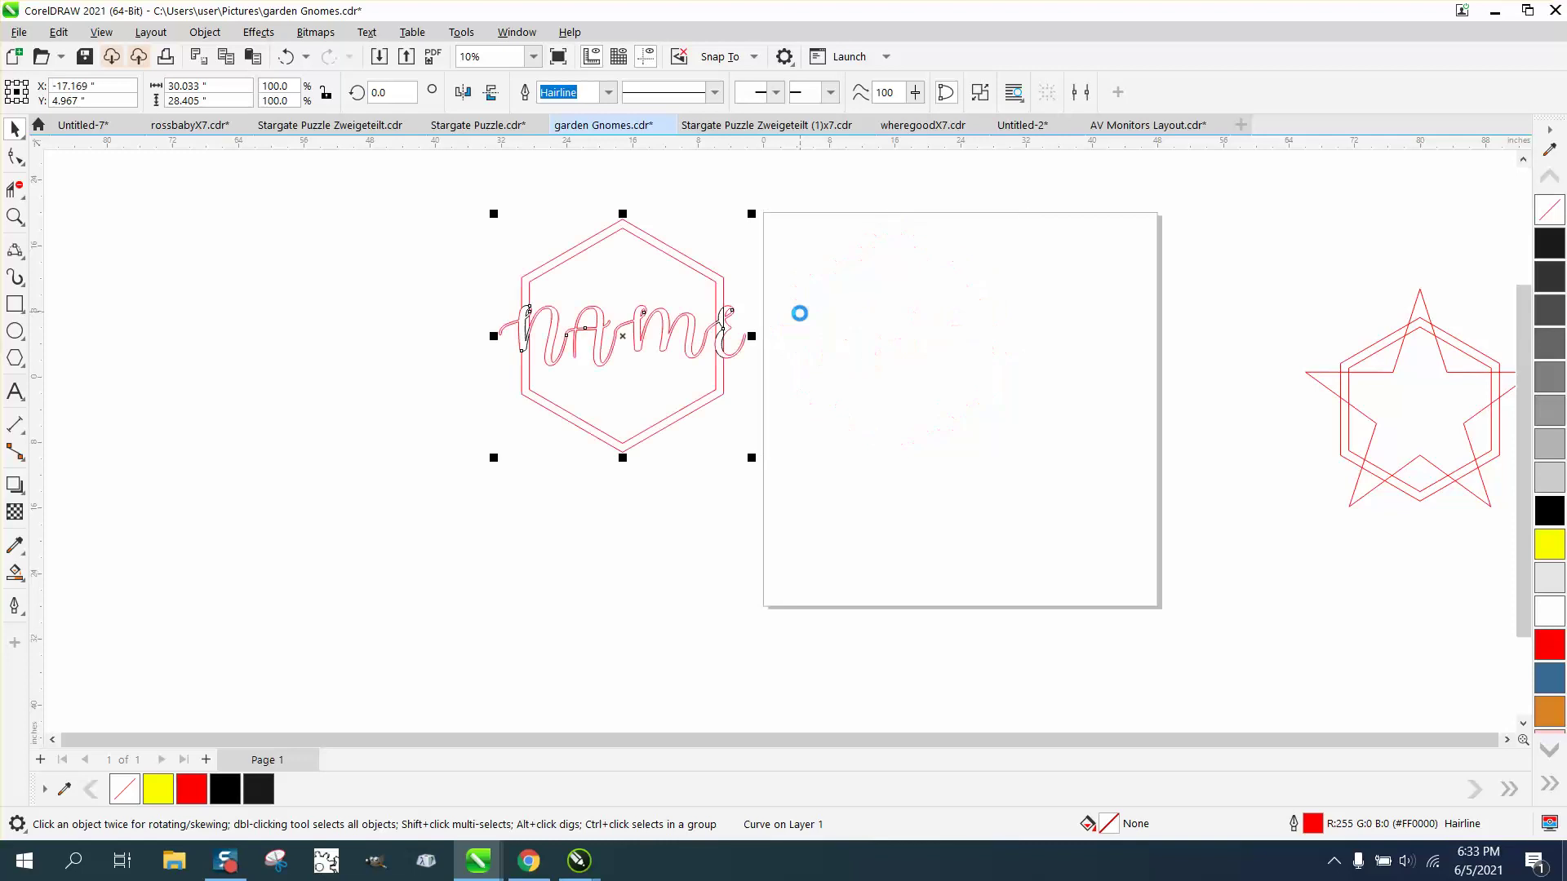
key("Left")
left_click_drag(513, 263, 741, 395)
key("Right")
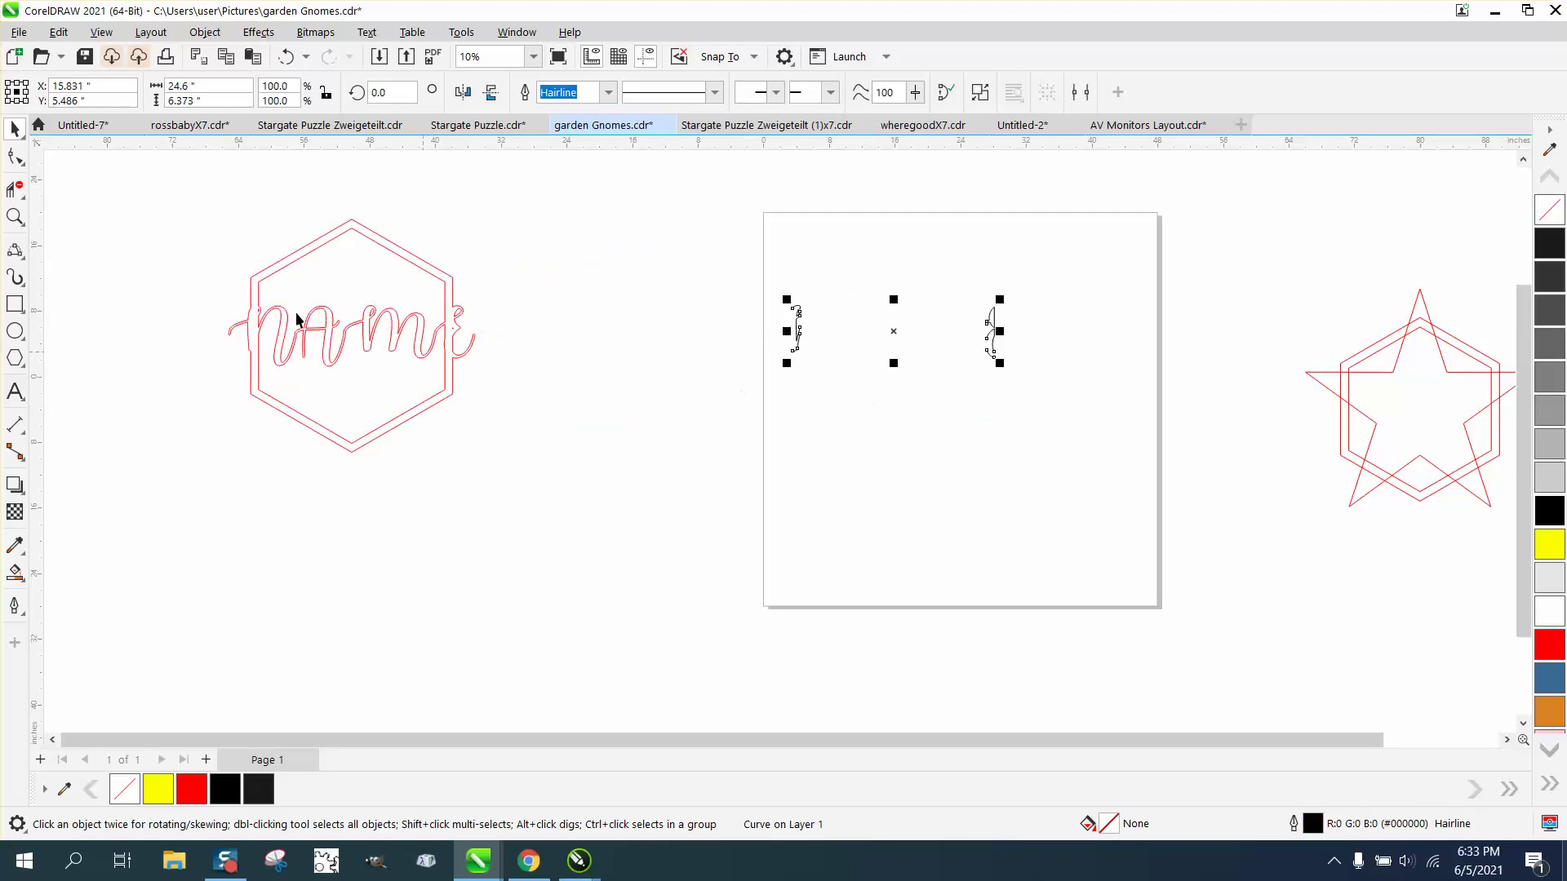
Zoom in on the page and the two connector curves, and select them.
left_click(15, 216)
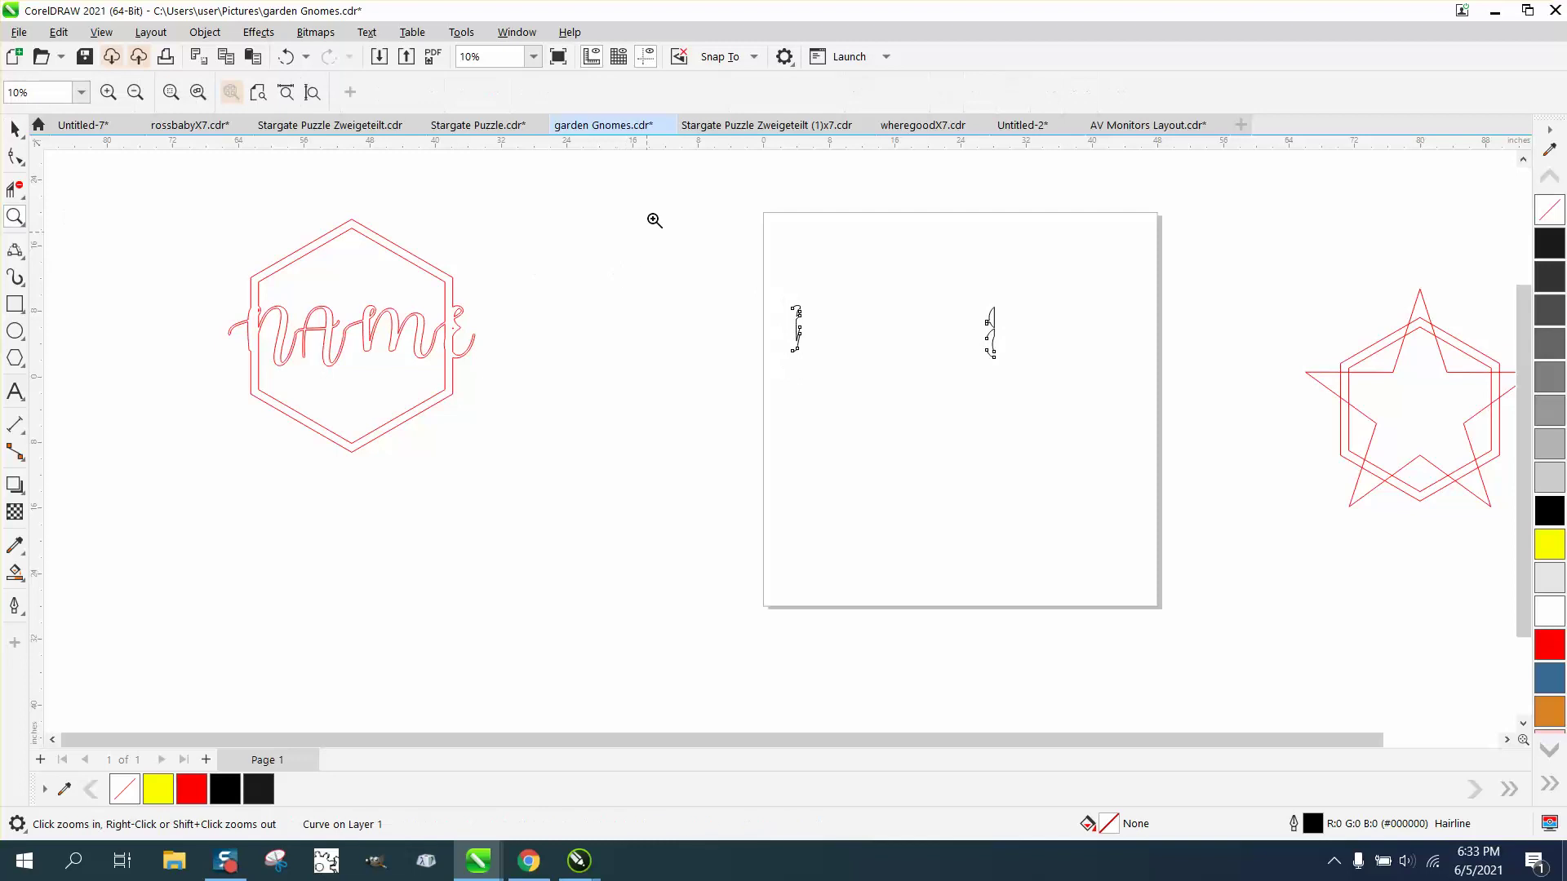
left_click_drag(661, 200, 1123, 517)
left_click_drag(557, 323, 1221, 590)
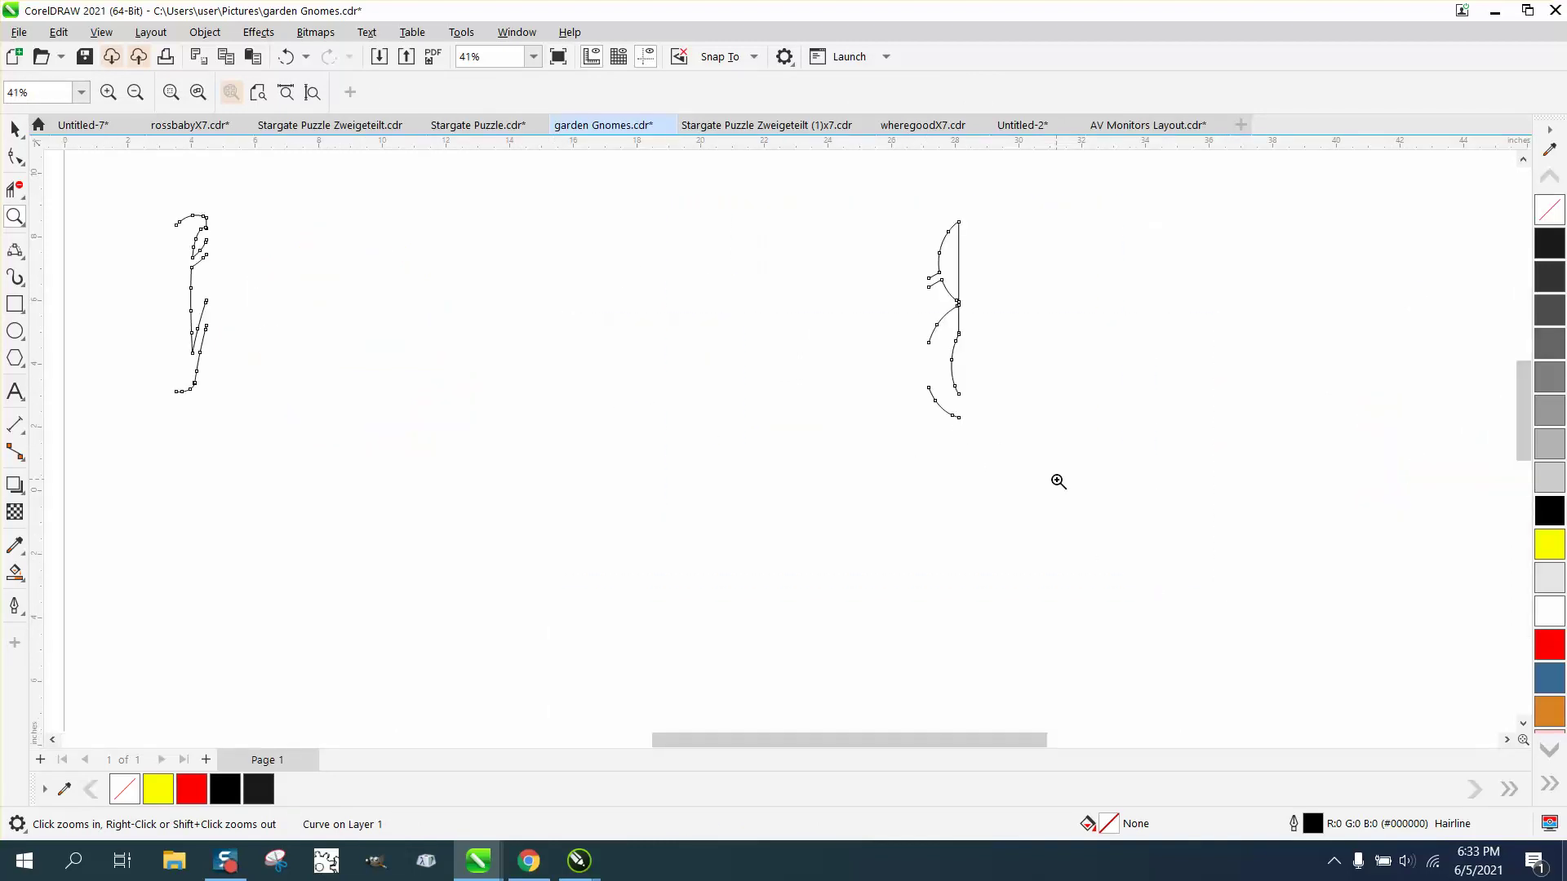
scroll(1059, 482, "down", 2)
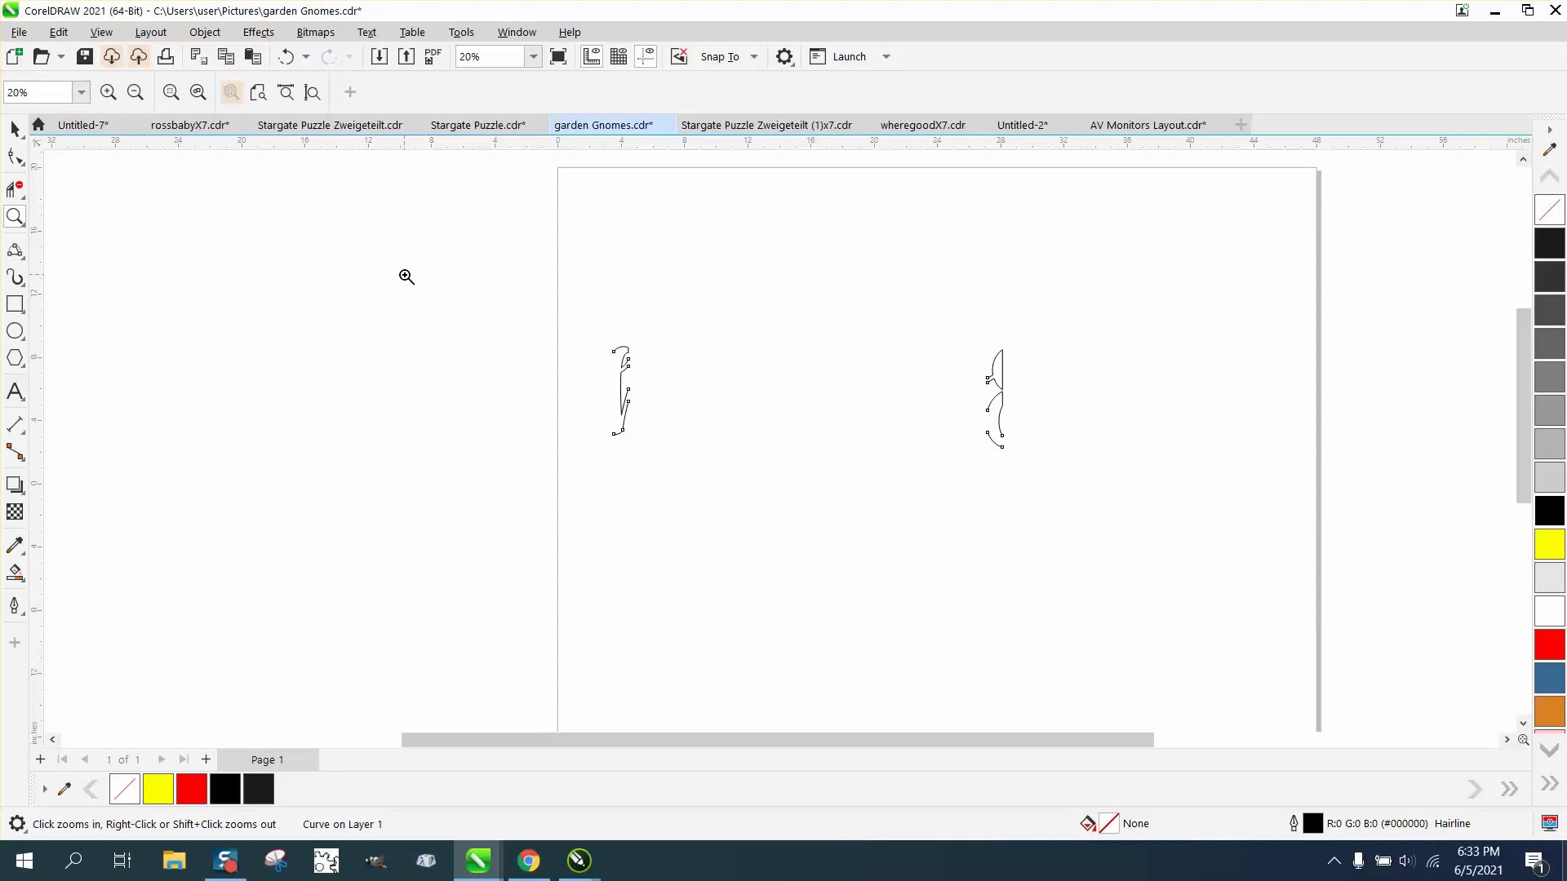
scroll(586, 313, "down", 1)
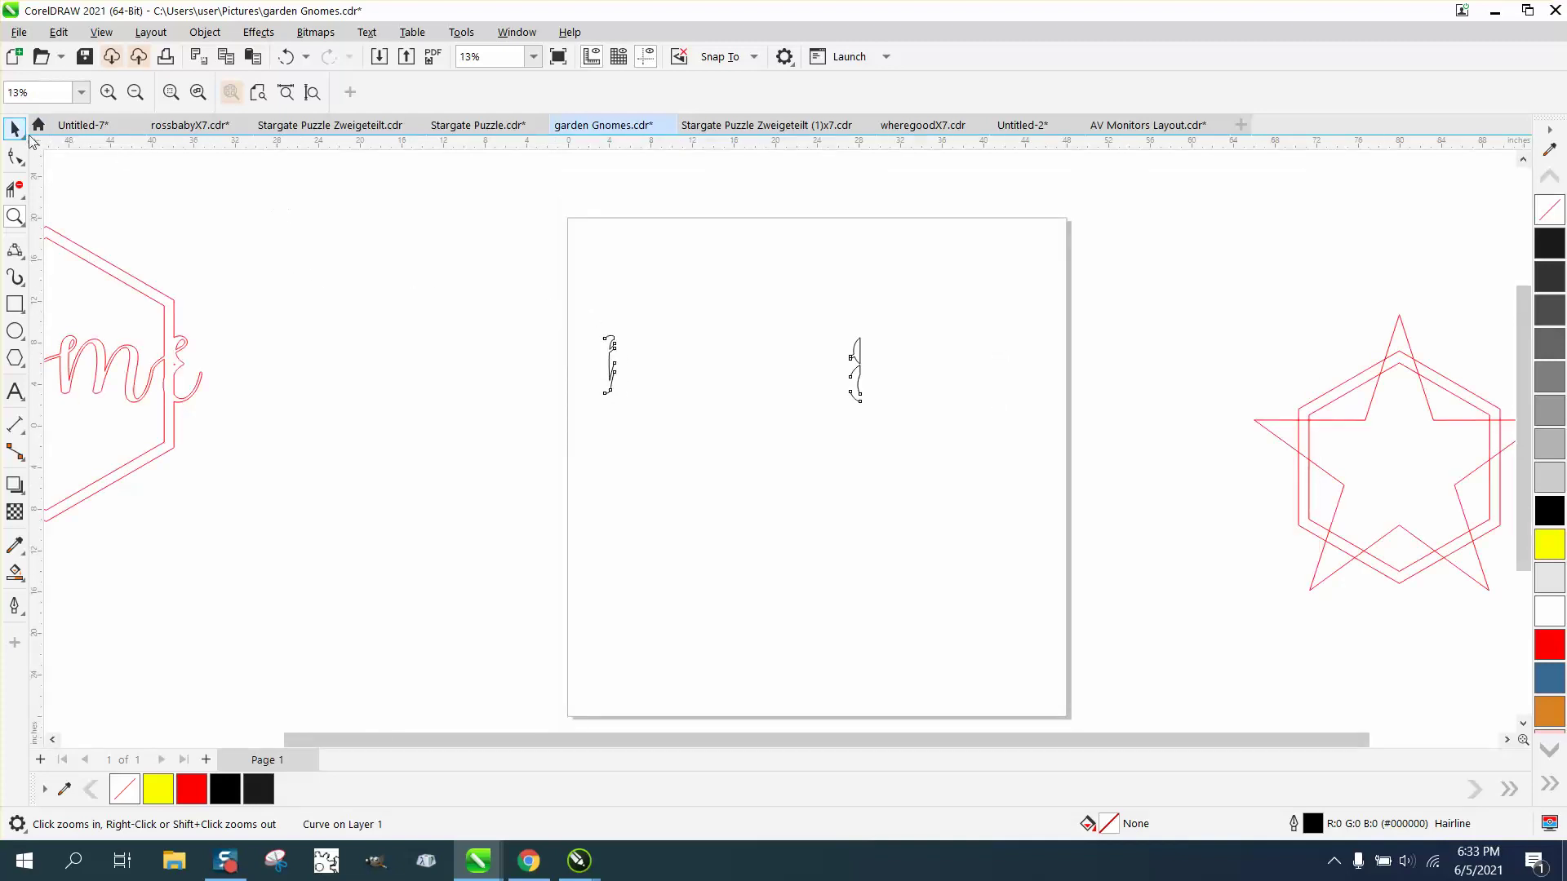
double_click(15, 128)
scroll(501, 300, "down", 1)
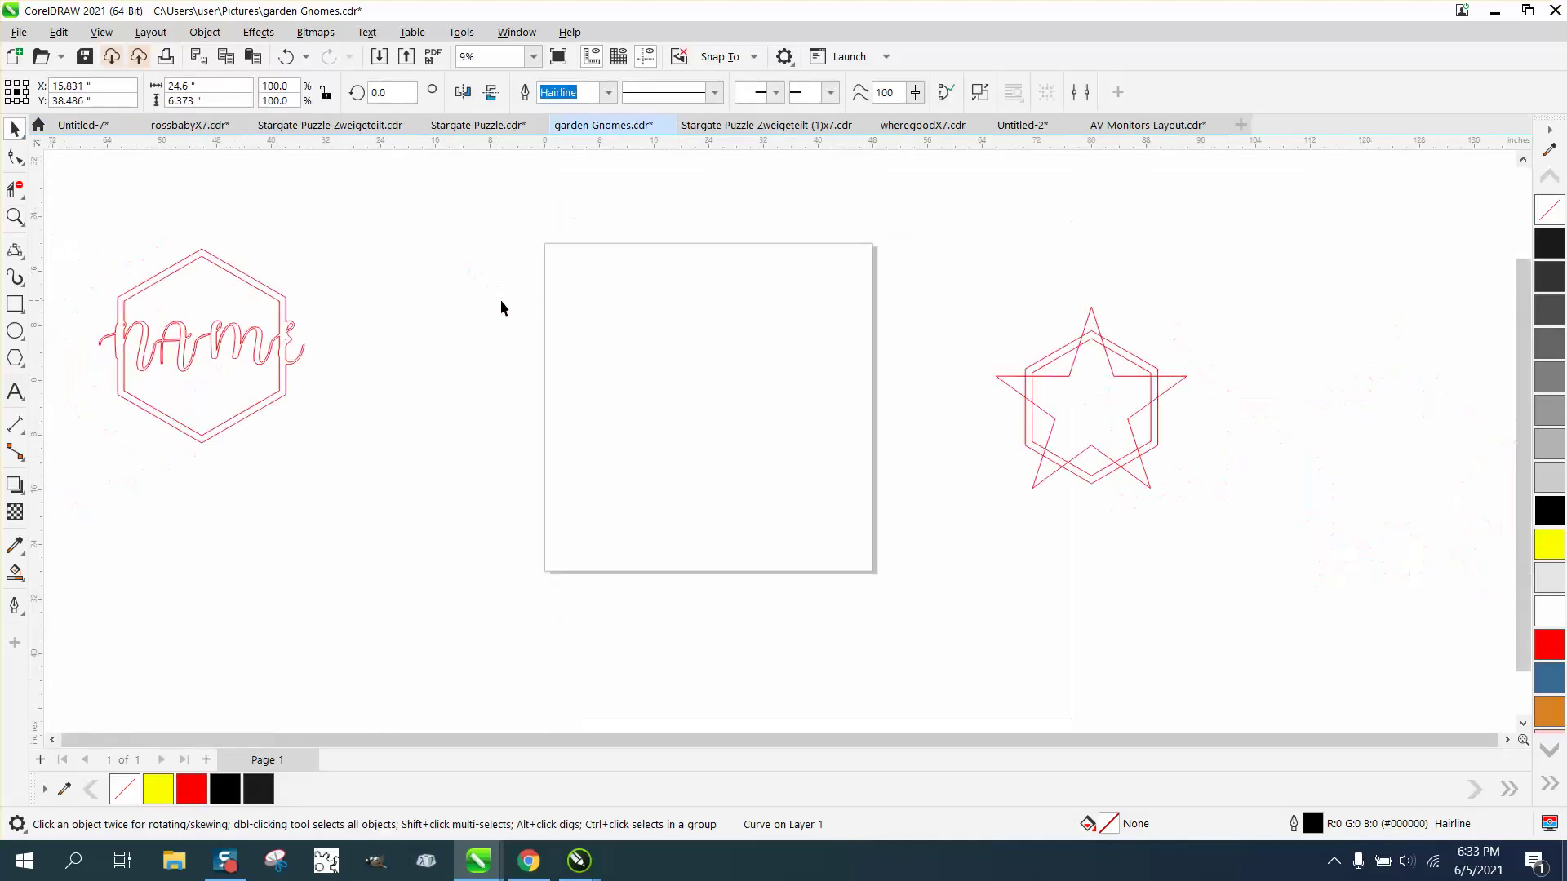
Select the hexagon with its name lettering and zoom in on it.
left_click_drag(131, 243, 341, 432)
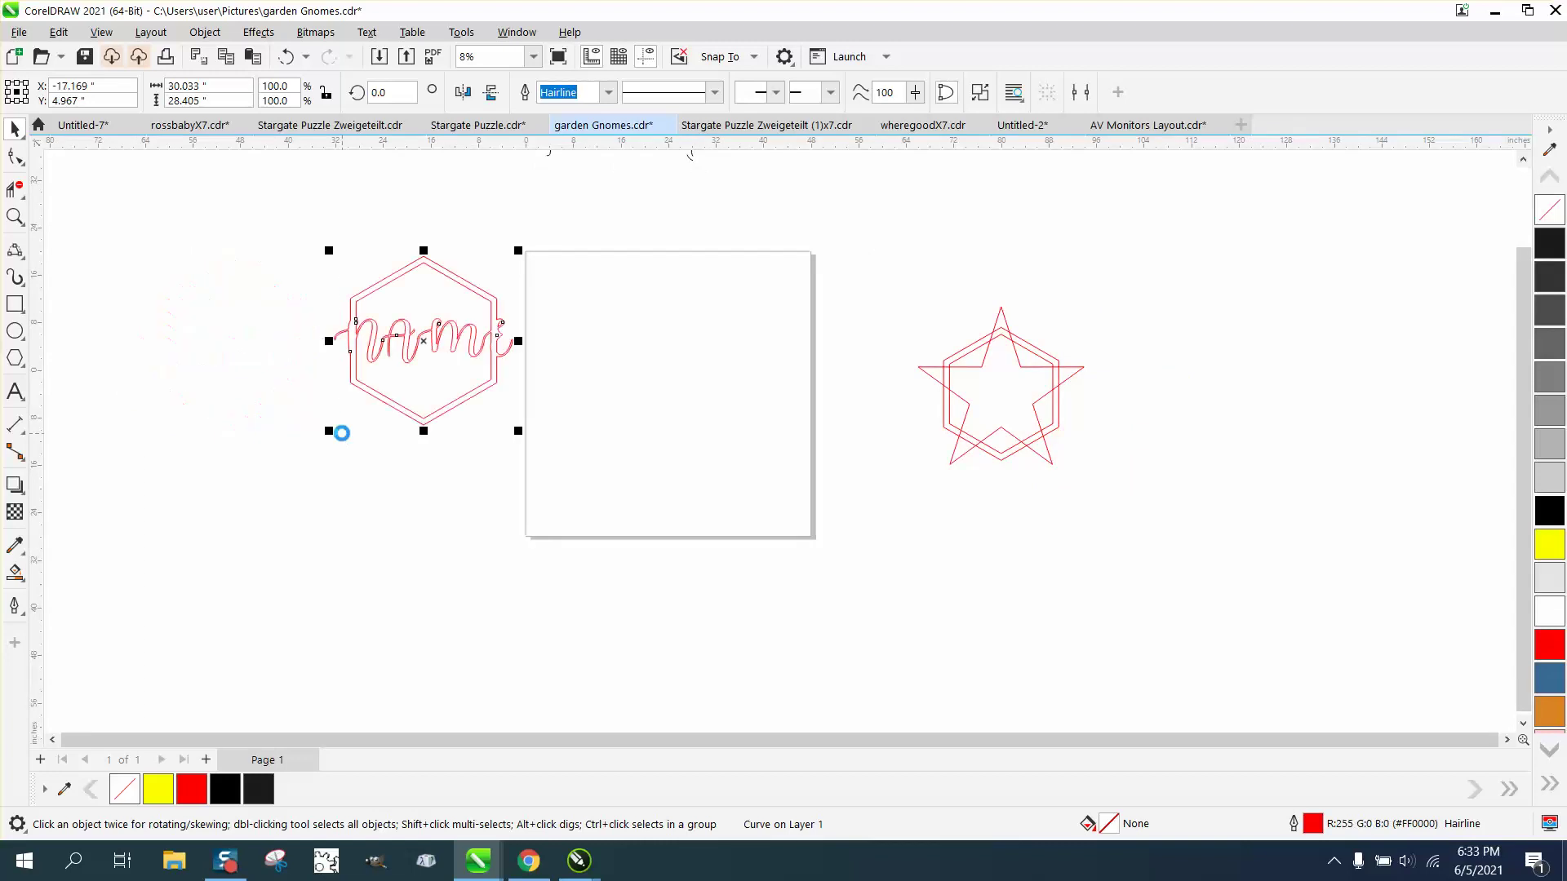
left_click(15, 216)
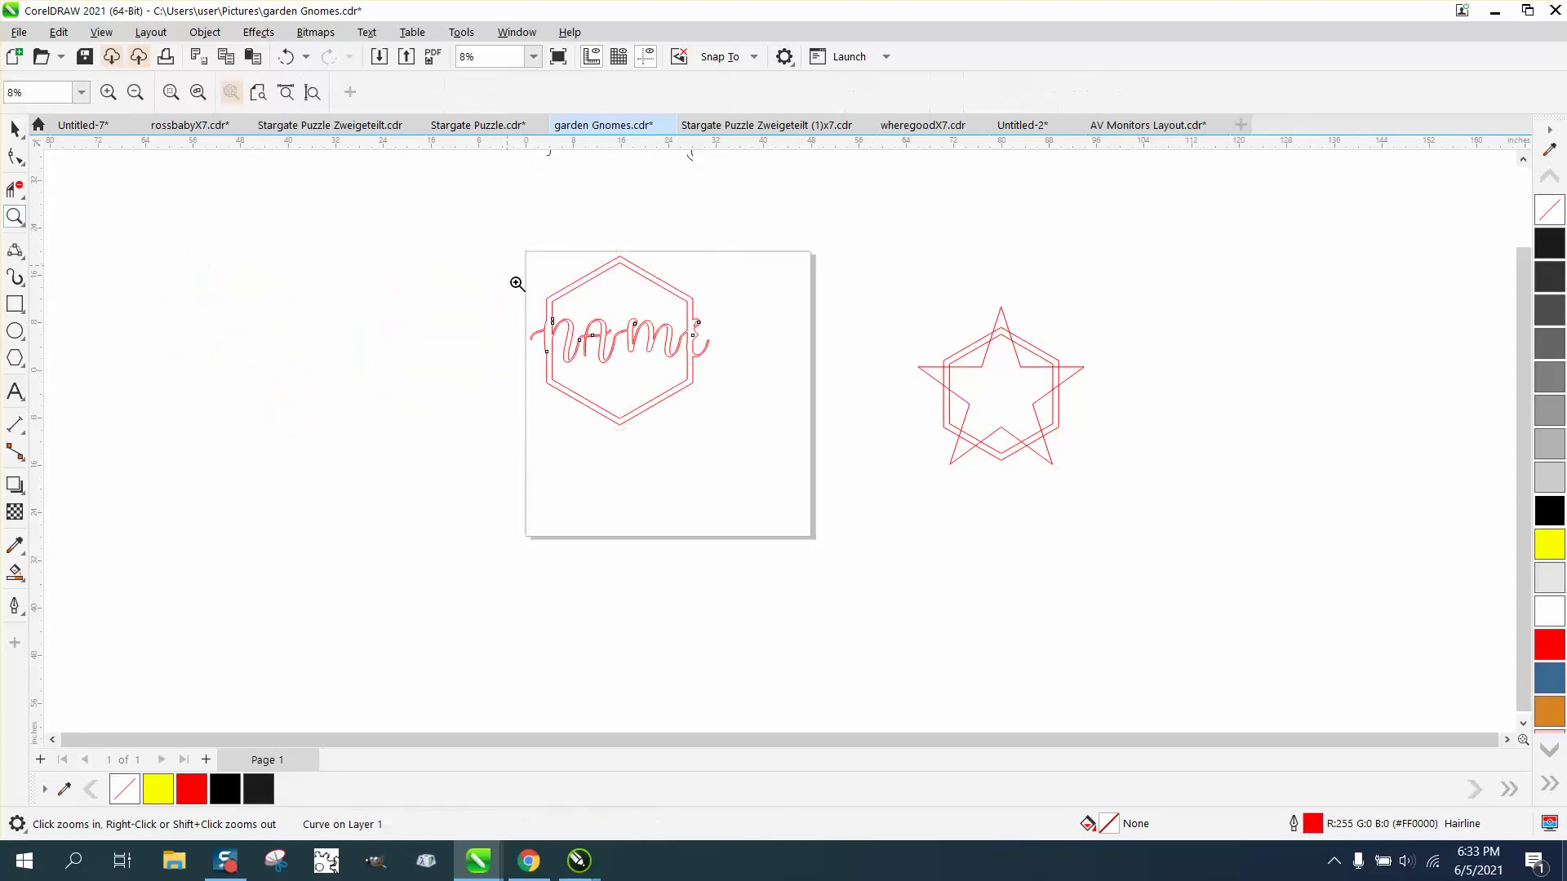
left_click_drag(517, 283, 785, 458)
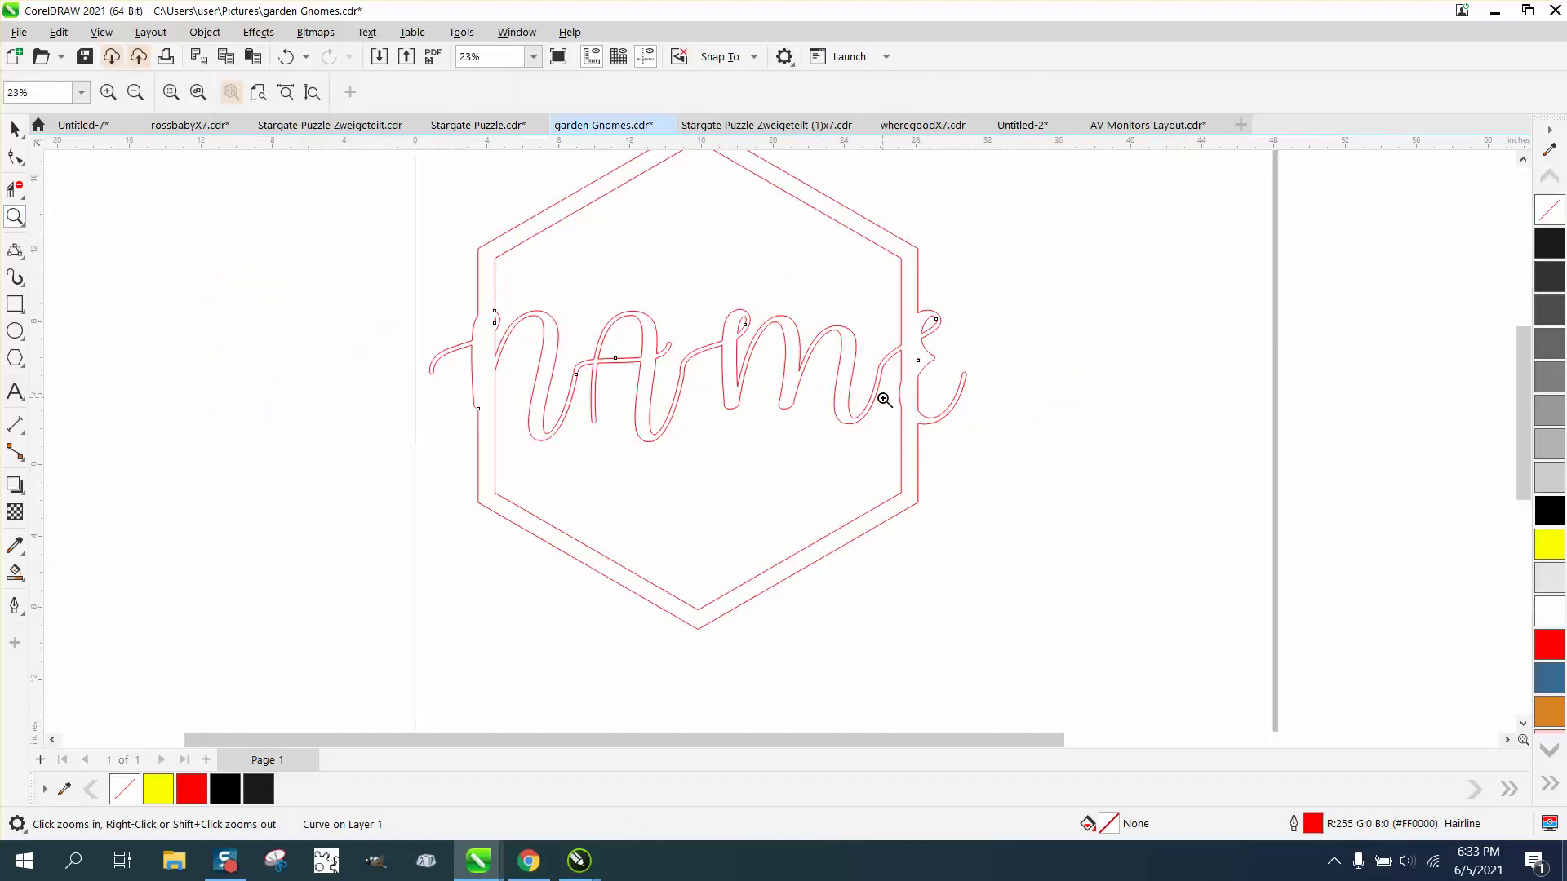
scroll(783, 509, "down", 3)
left_click(15, 128)
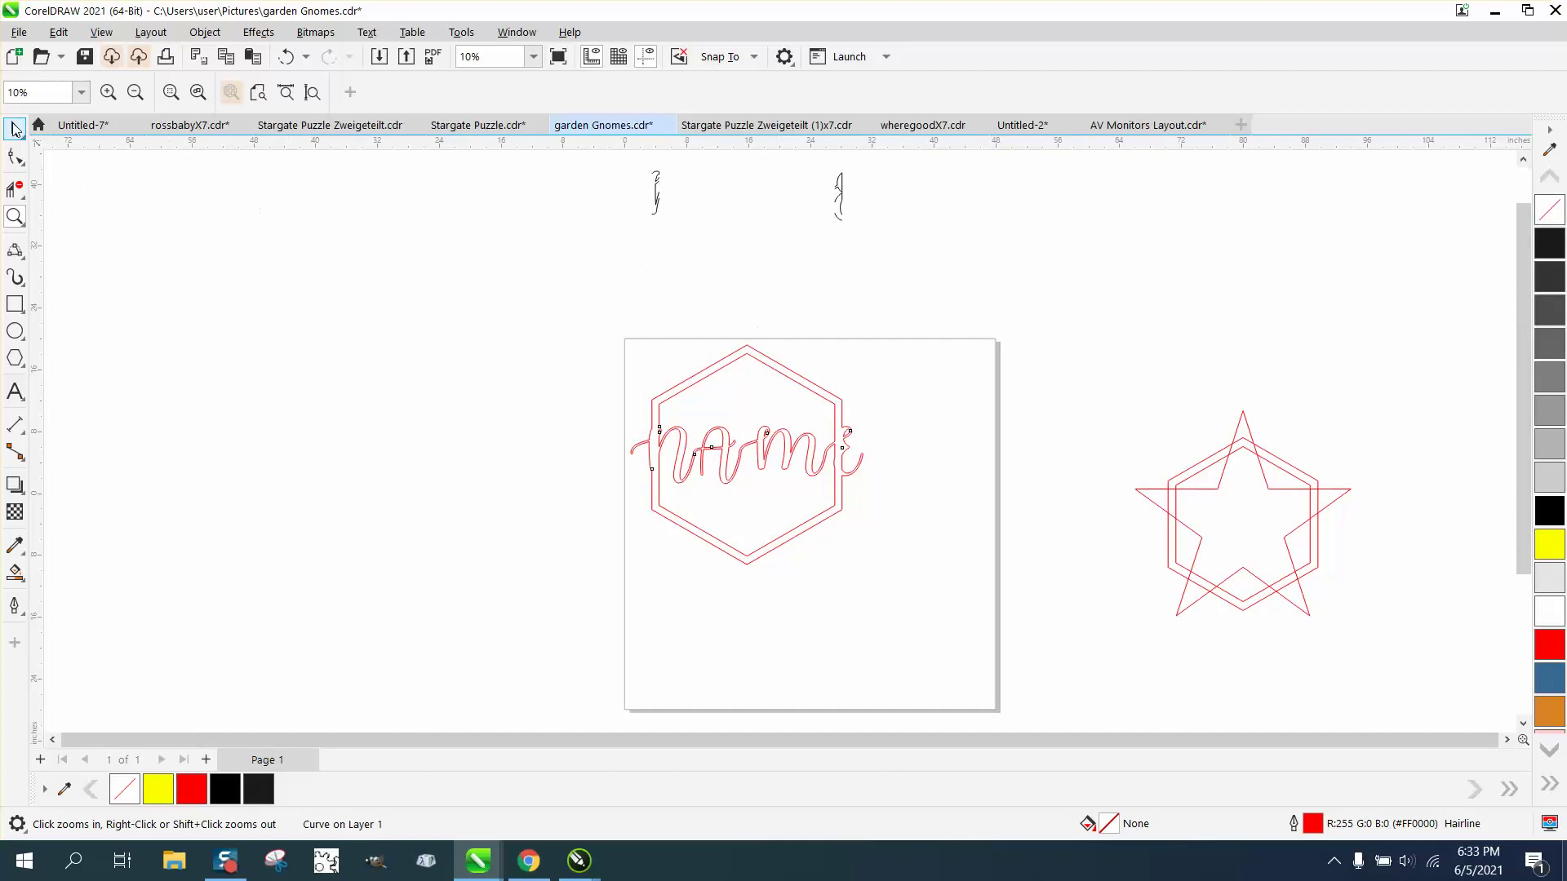
Return the two connector curves down into the n and e, then zoom in on the lettering.
left_click_drag(626, 166, 644, 186)
left_click_drag(889, 245, 889, 245)
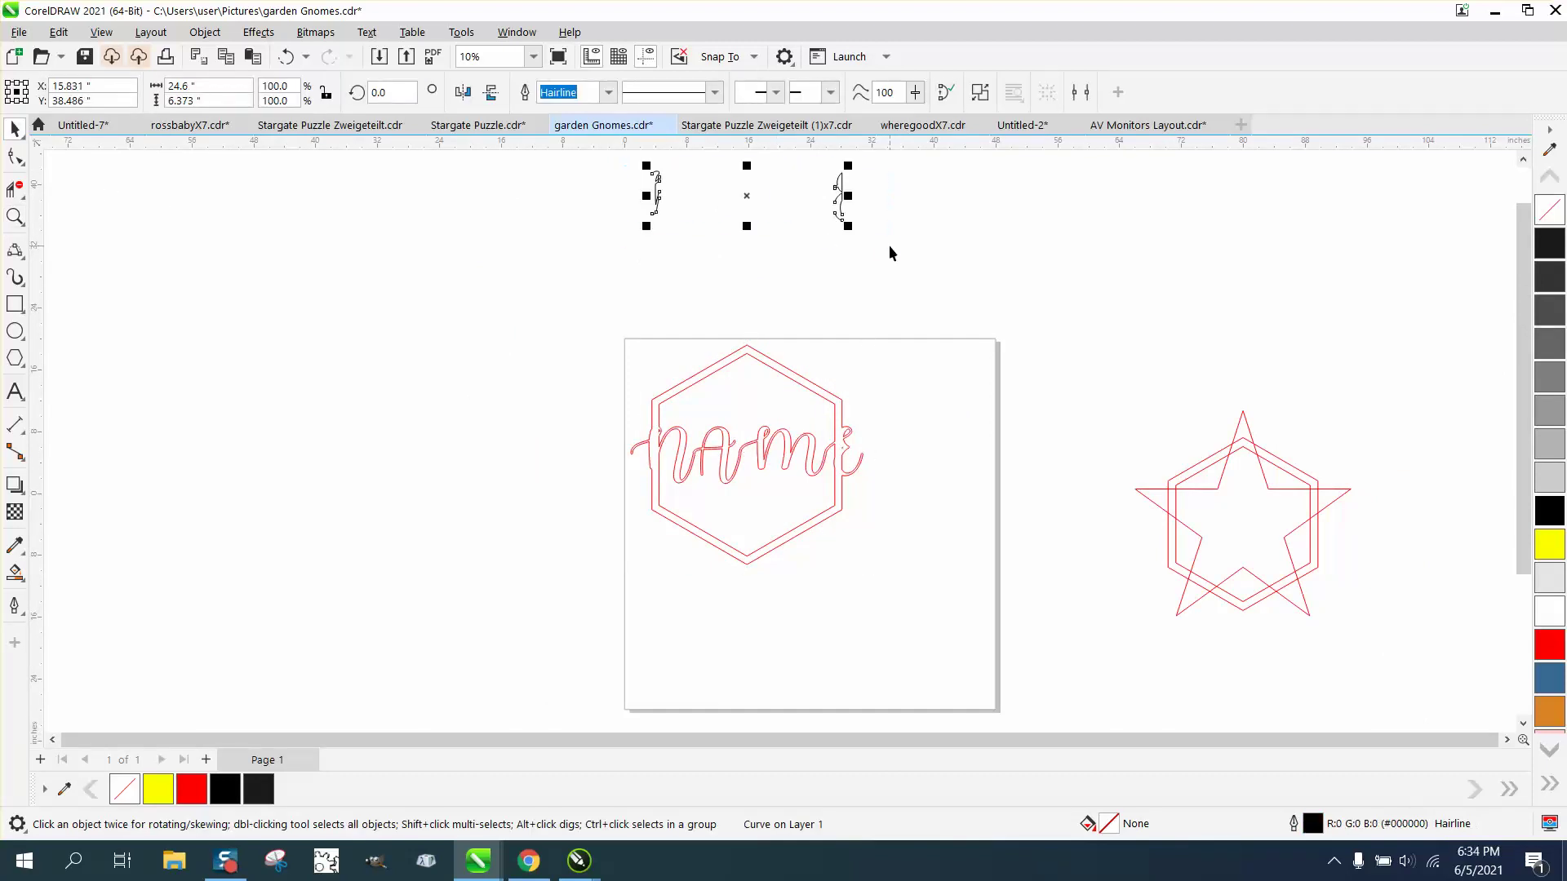
key("ctrl+z")
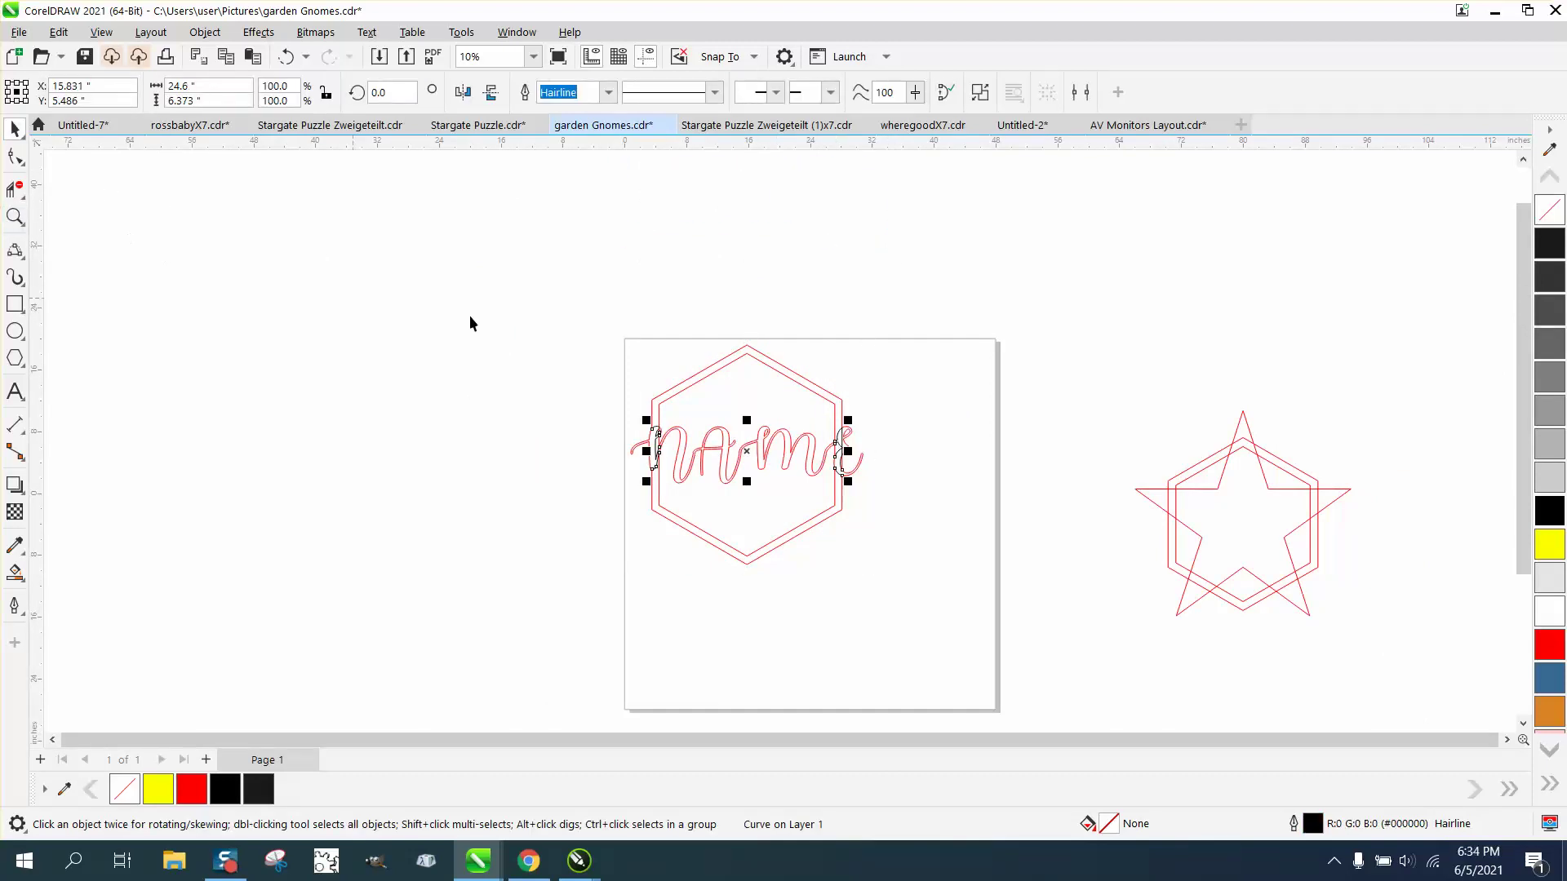
left_click(15, 217)
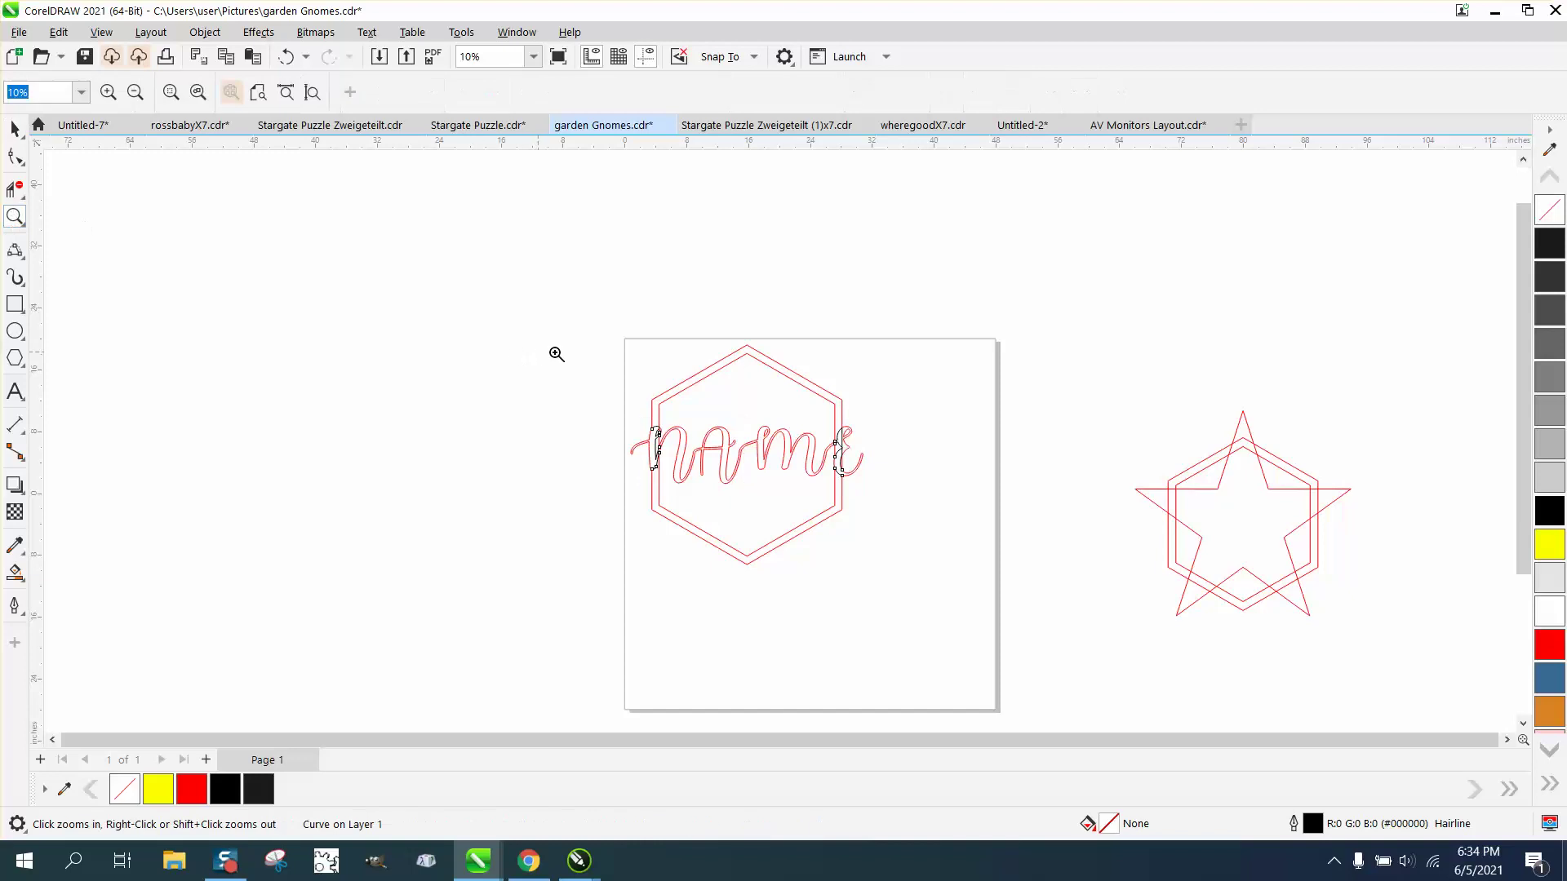
left_click(854, 505)
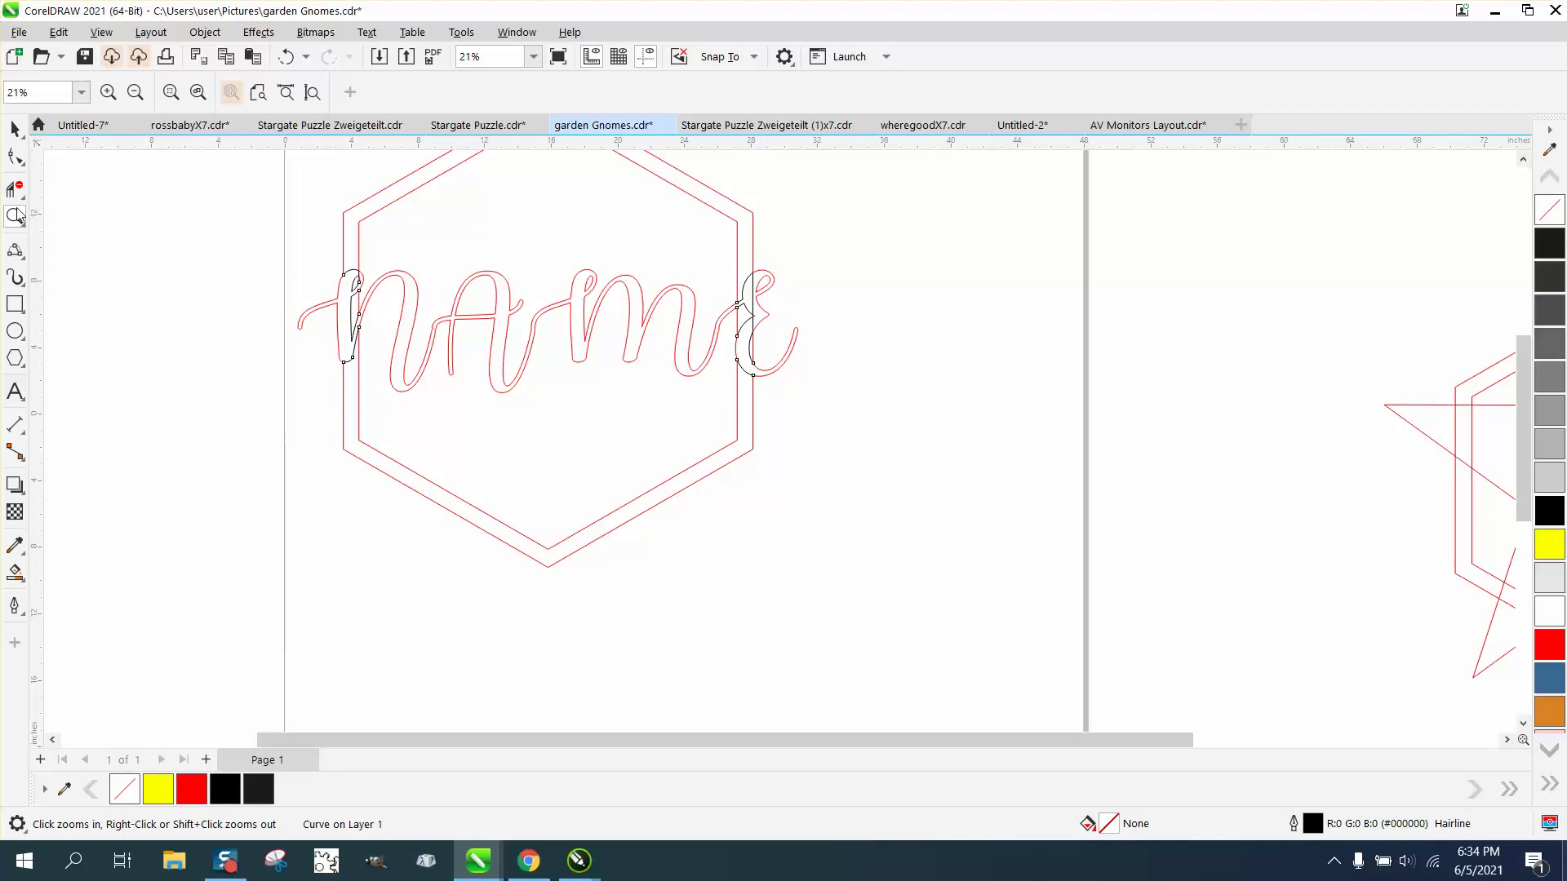
left_click_drag(745, 273, 929, 399)
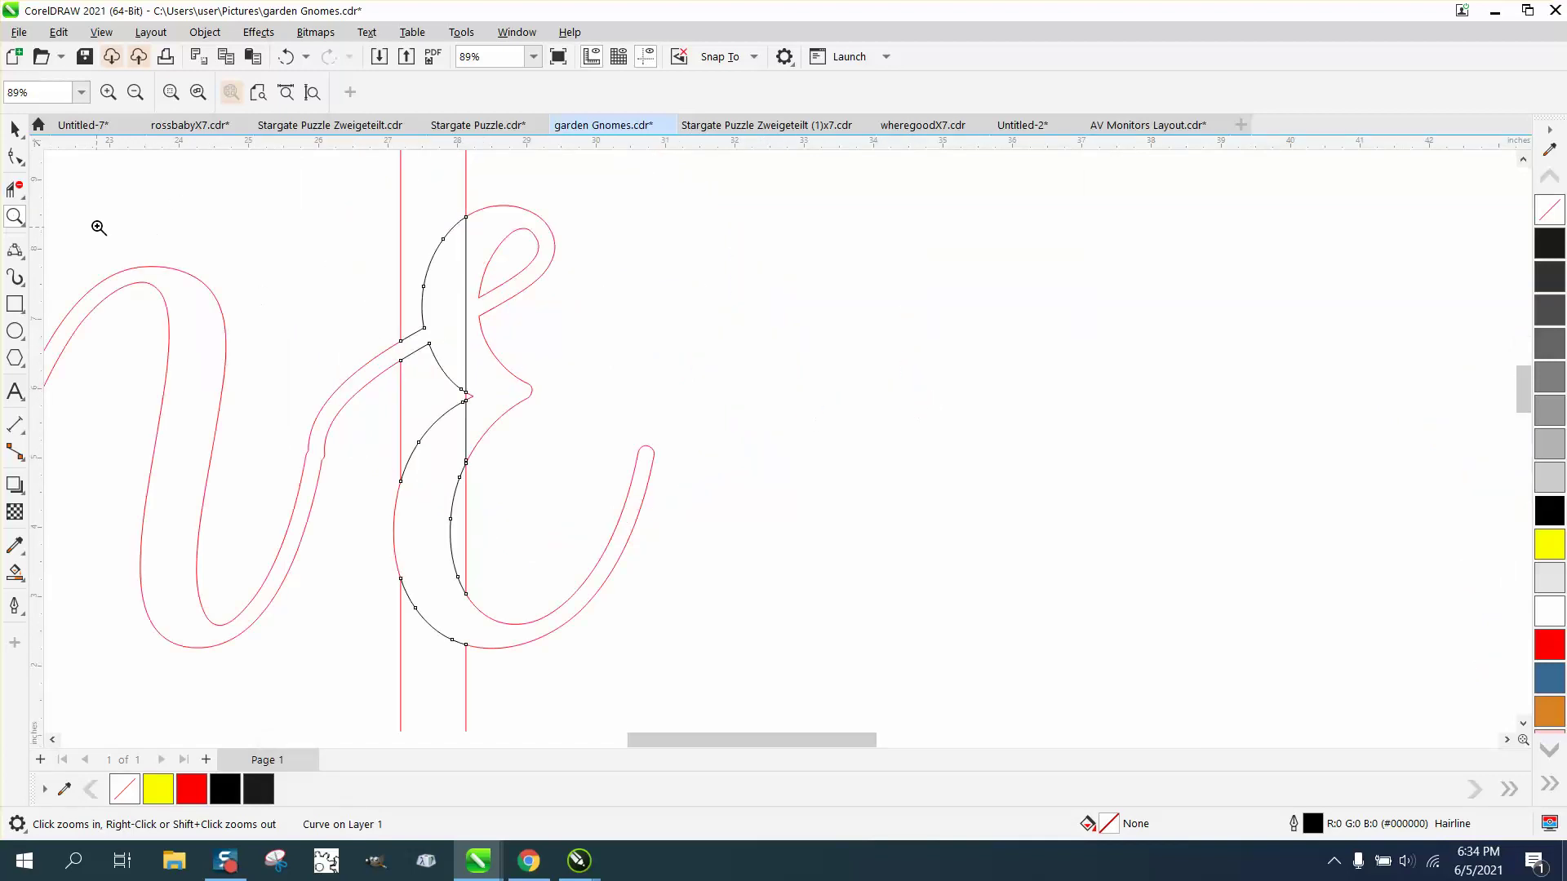
left_click(15, 189)
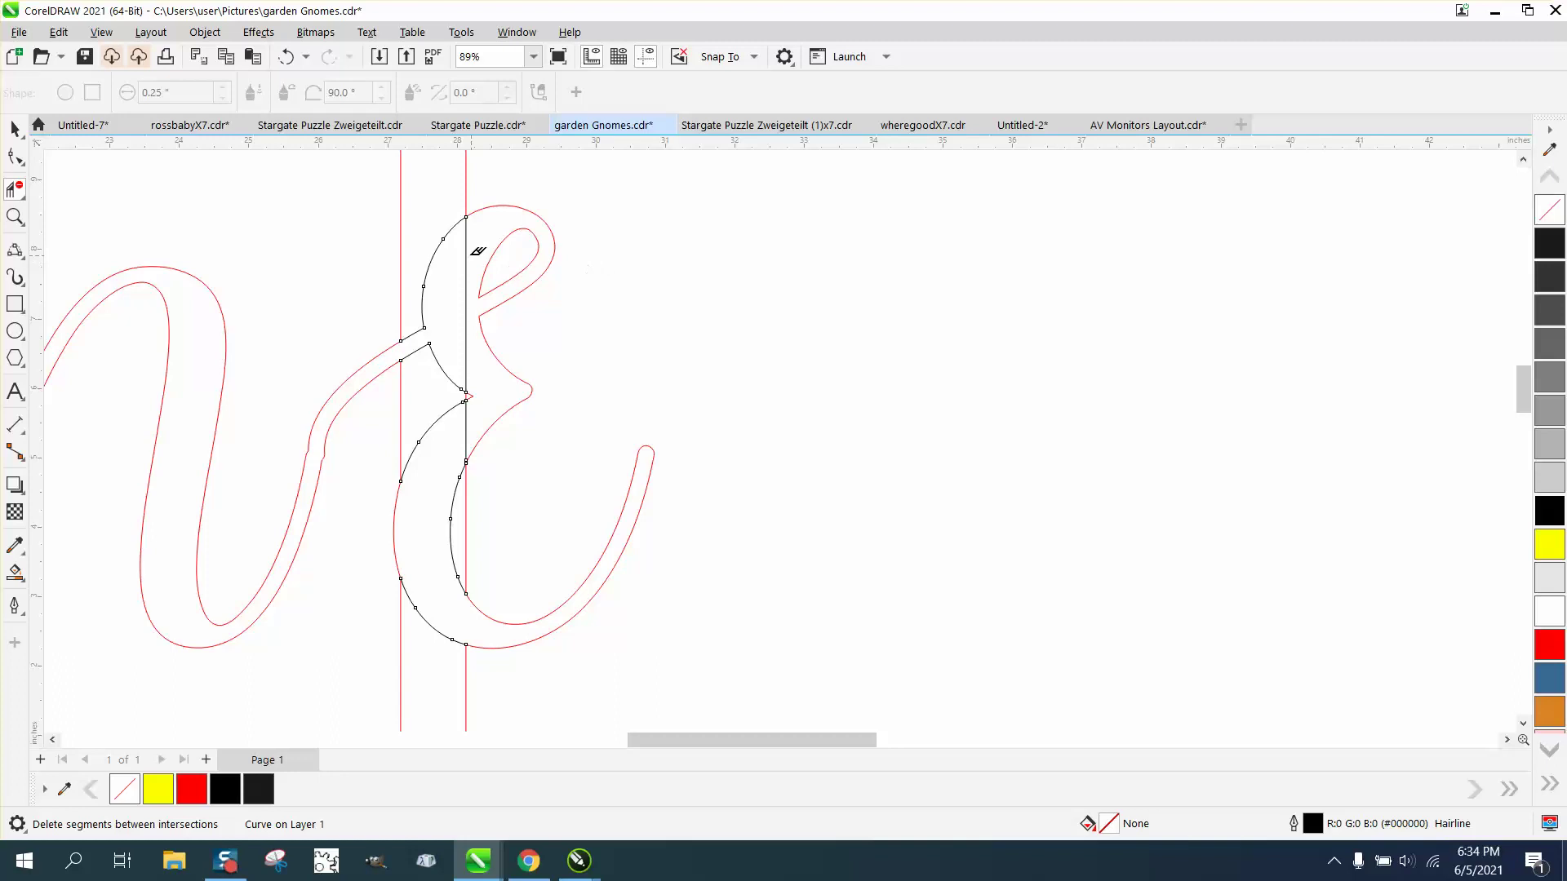
left_click(470, 253)
left_click(470, 412)
scroll(951, 351, "down", 3)
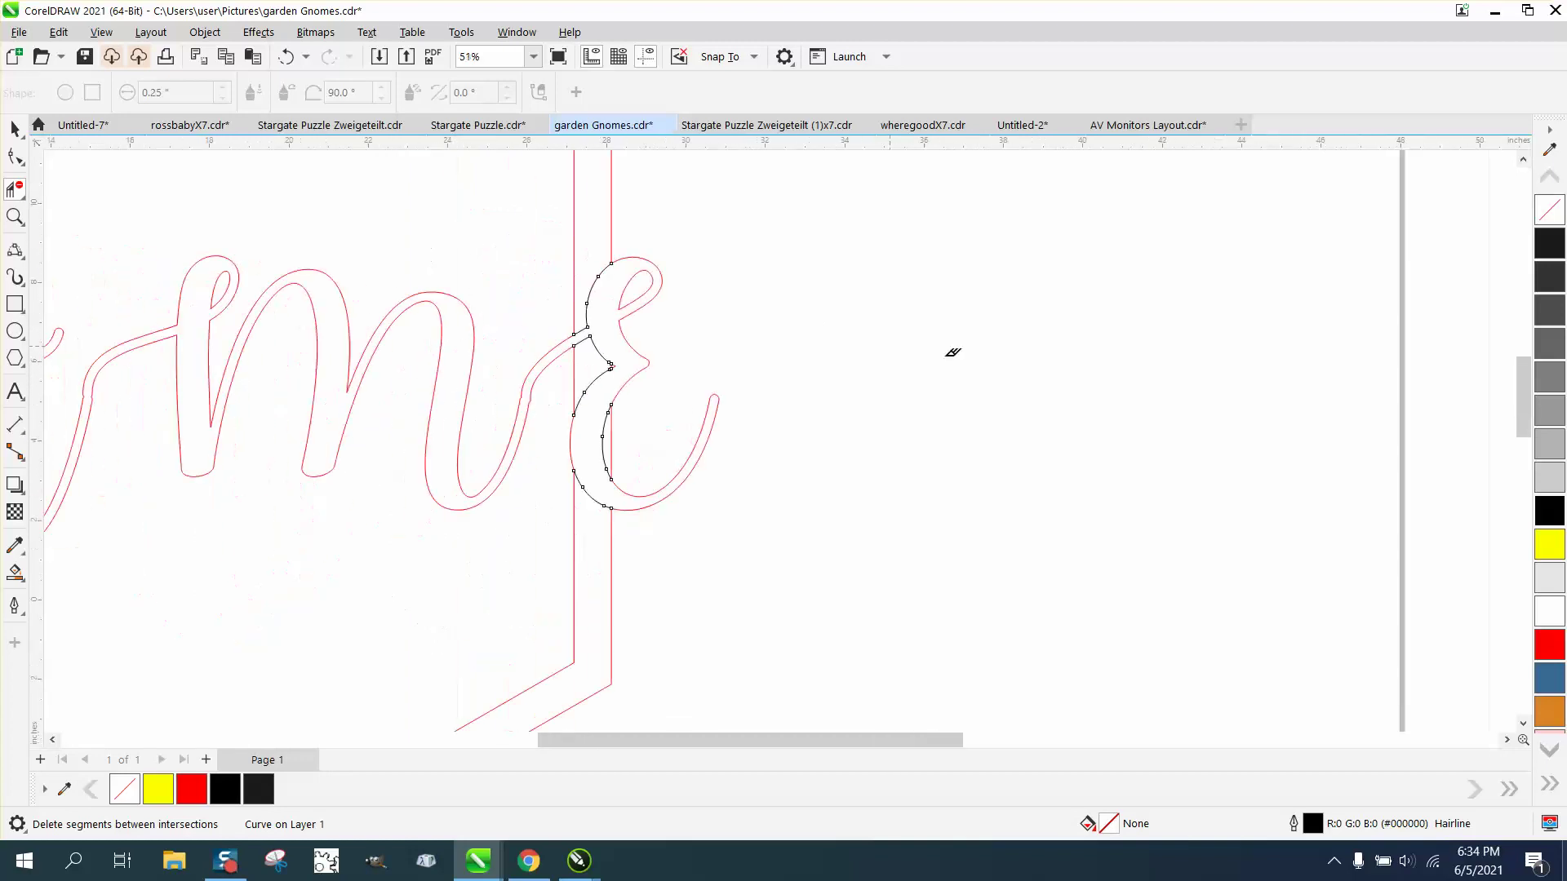
scroll(1038, 412, "down", 1)
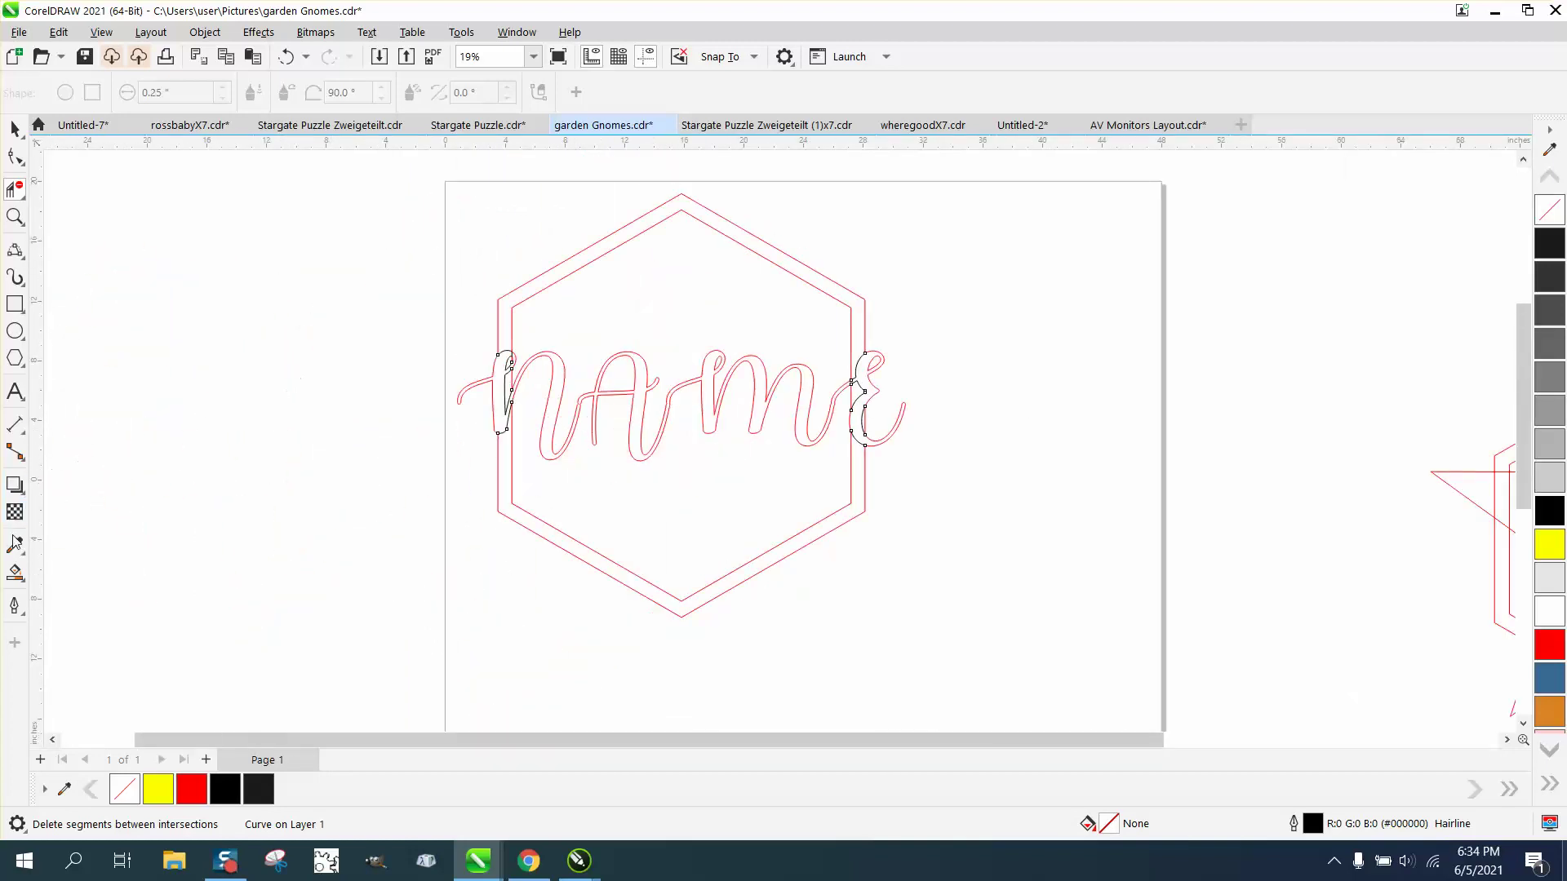
left_click(15, 573)
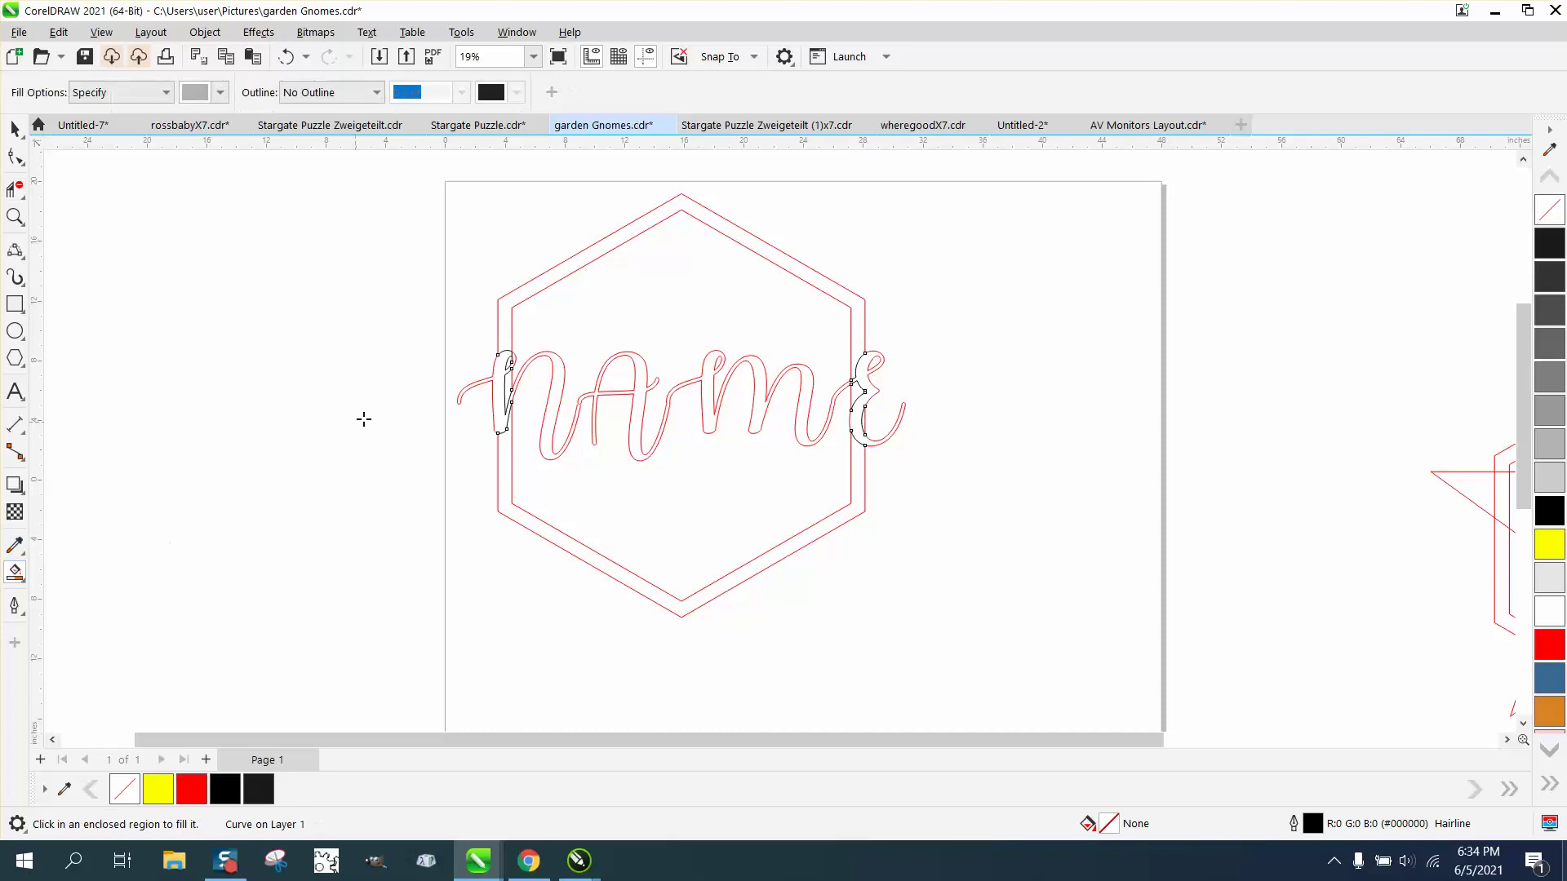
left_click(499, 393)
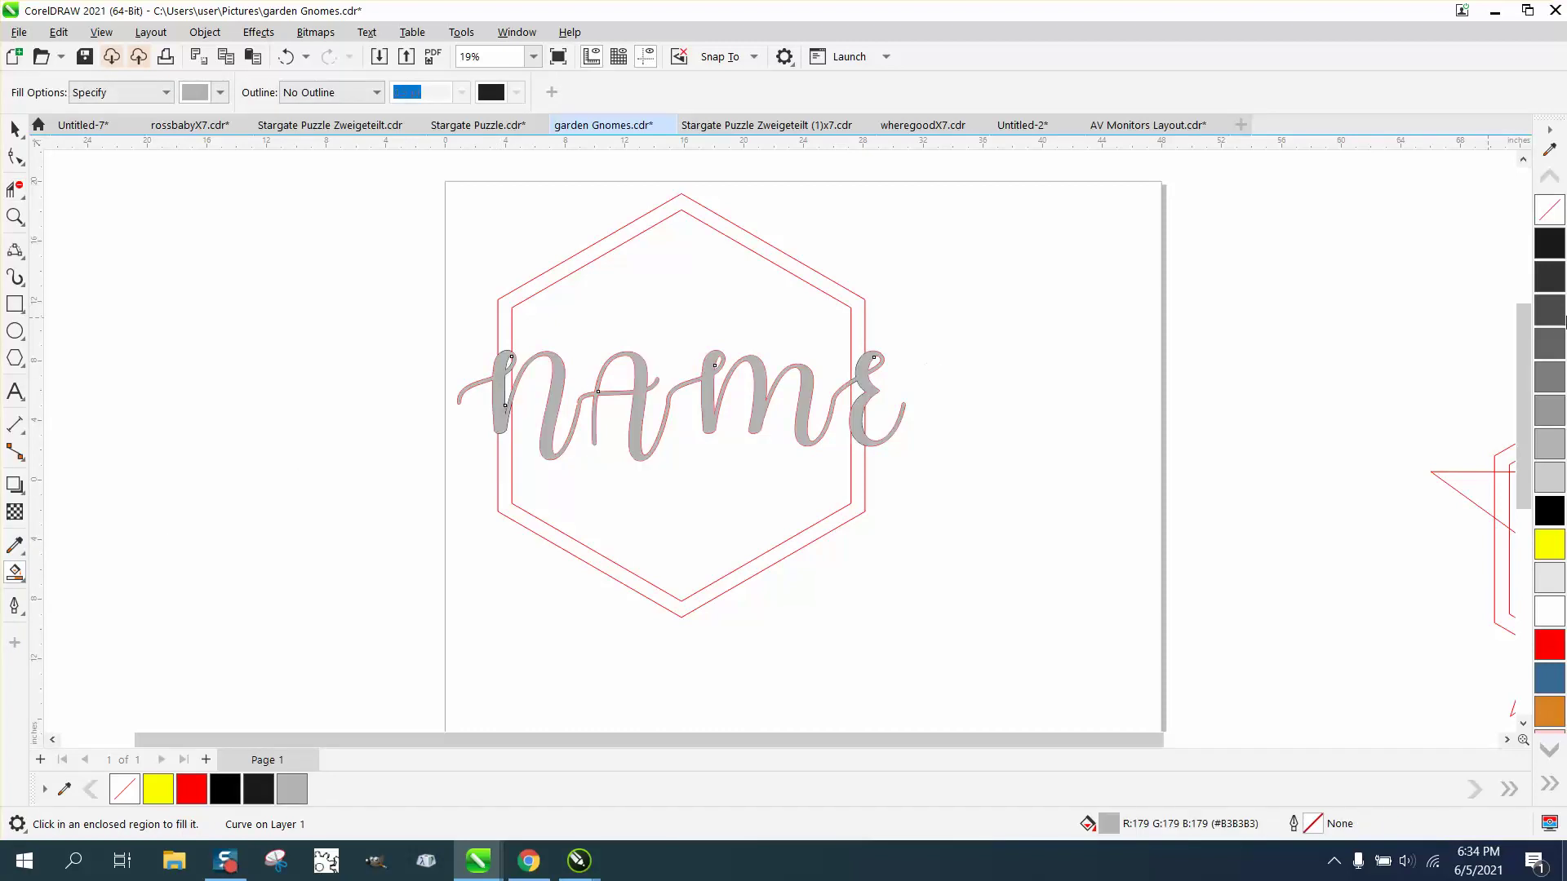
left_click(1548, 652)
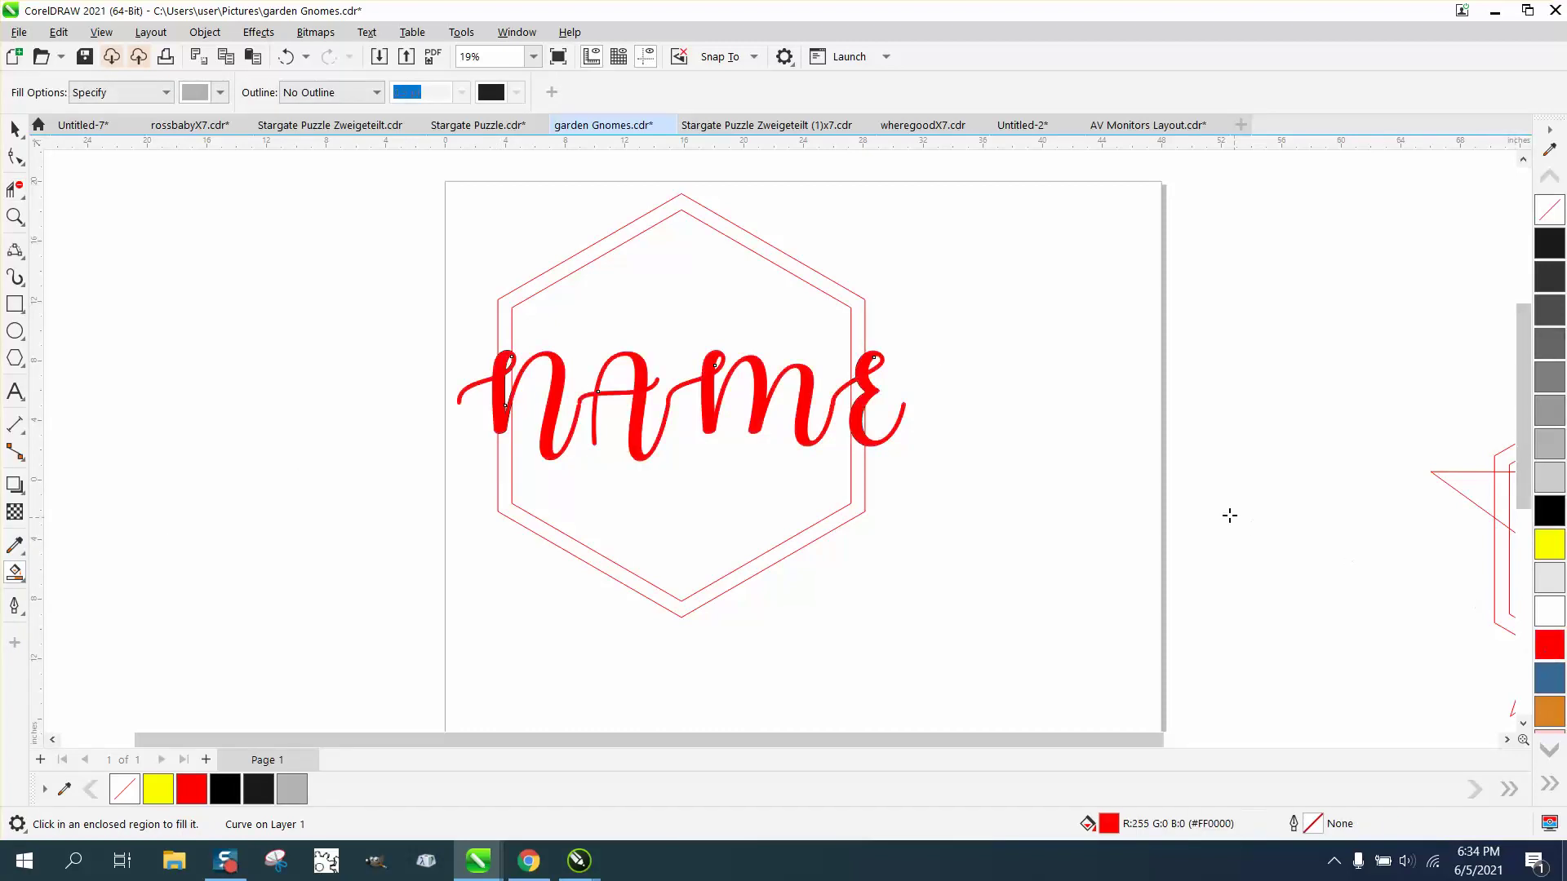
left_click(283, 57)
left_click(283, 57)
scroll(336, 179, "down", 3)
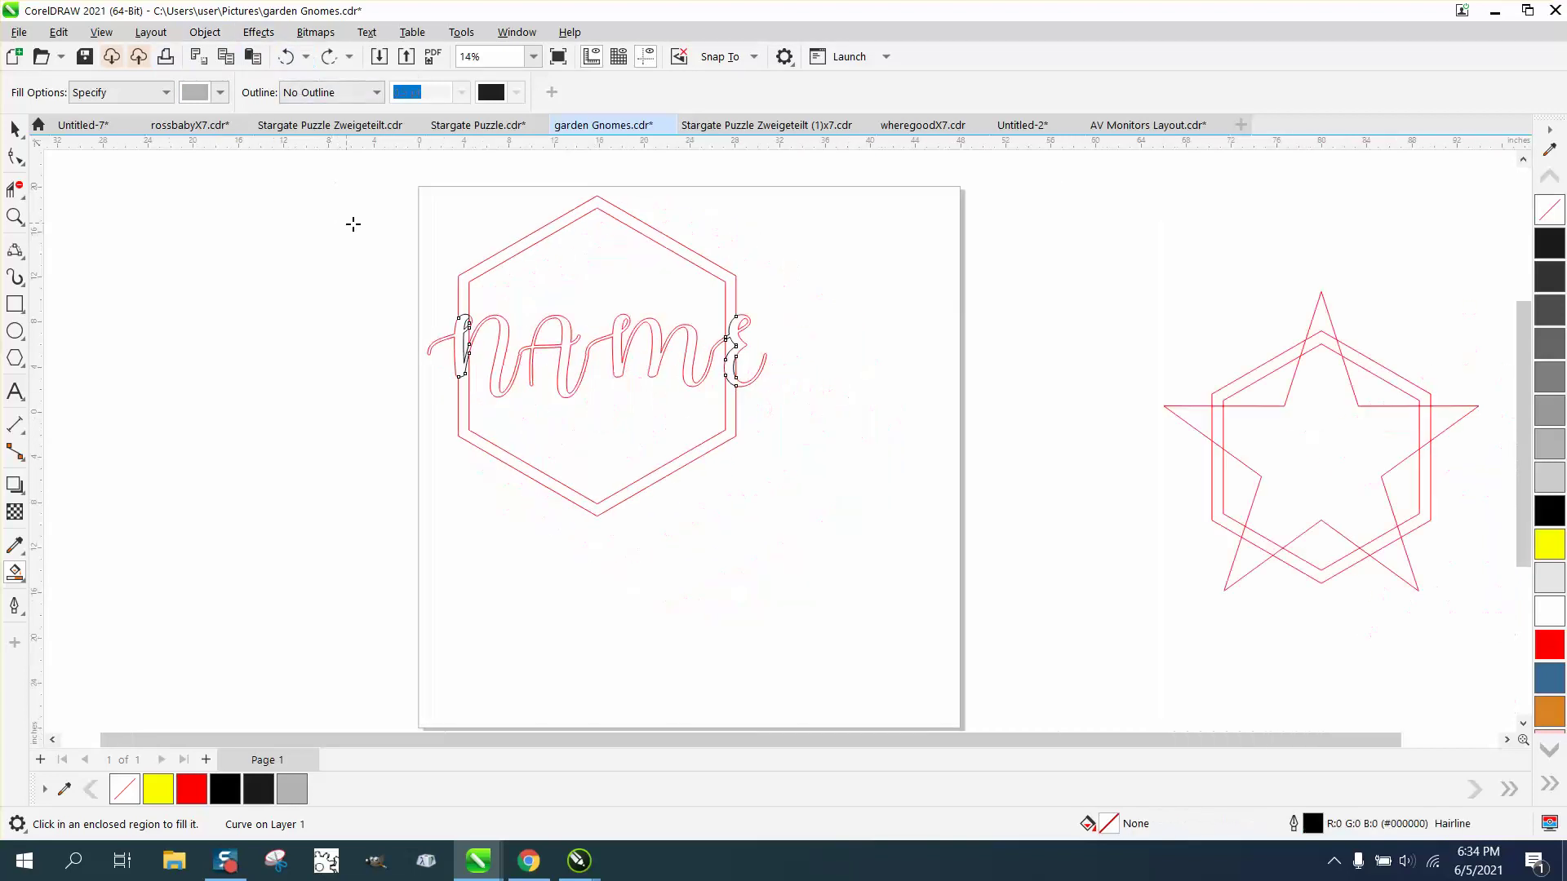
Delete the hexagon and its name lettering.
left_click(14, 129)
left_click_drag(308, 186, 846, 493)
key("Delete")
Move the red star-and-hexagon group onto the page and duplicate it to the right.
left_click_drag(1165, 522, 1180, 526)
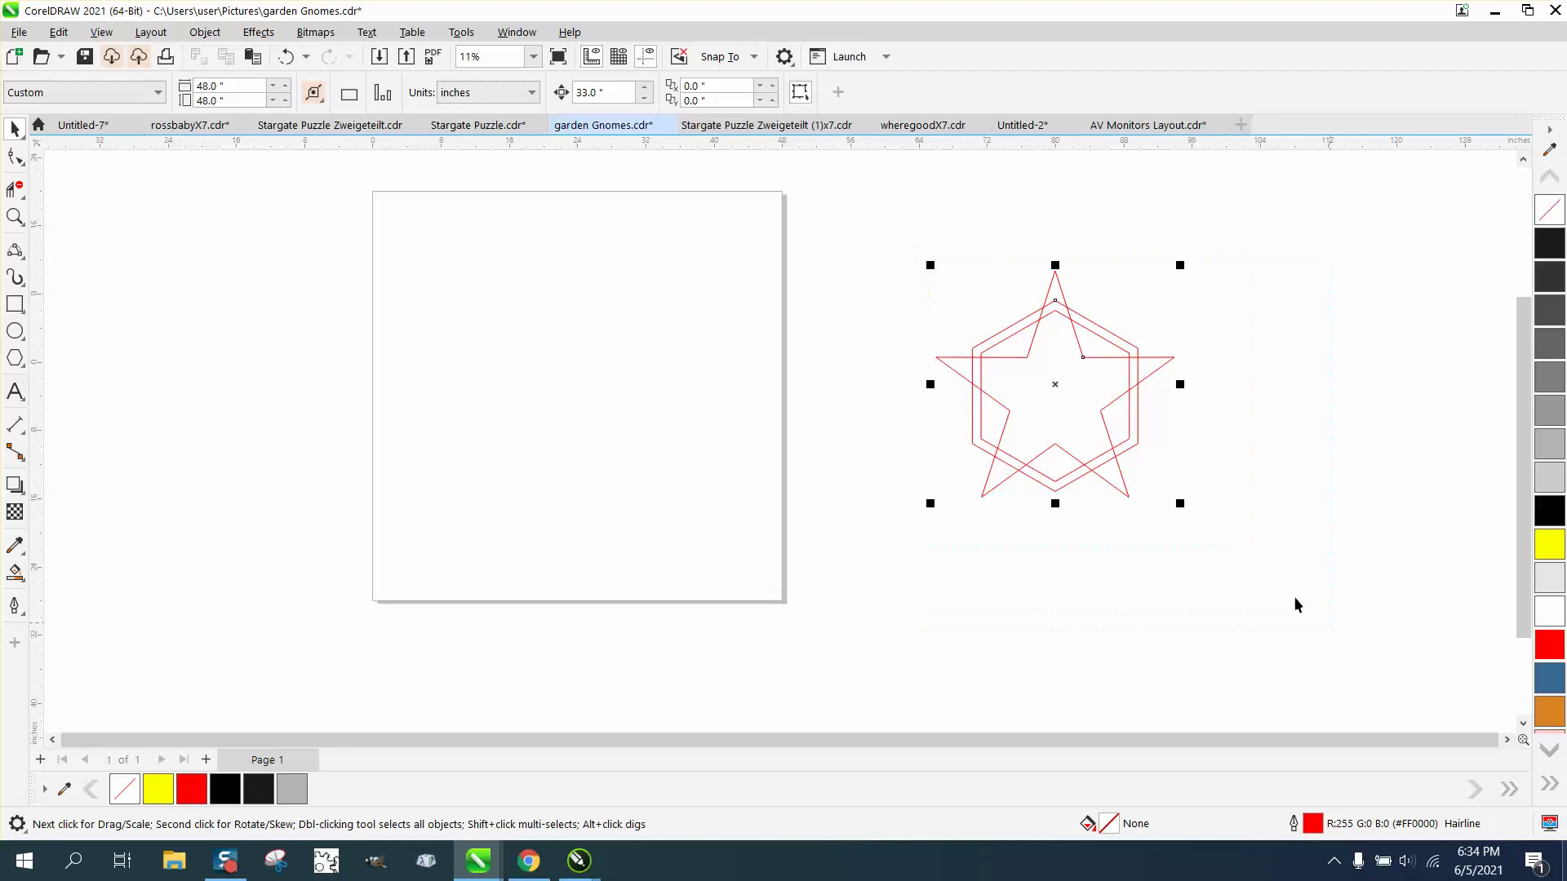
left_click_drag(1060, 389, 598, 384)
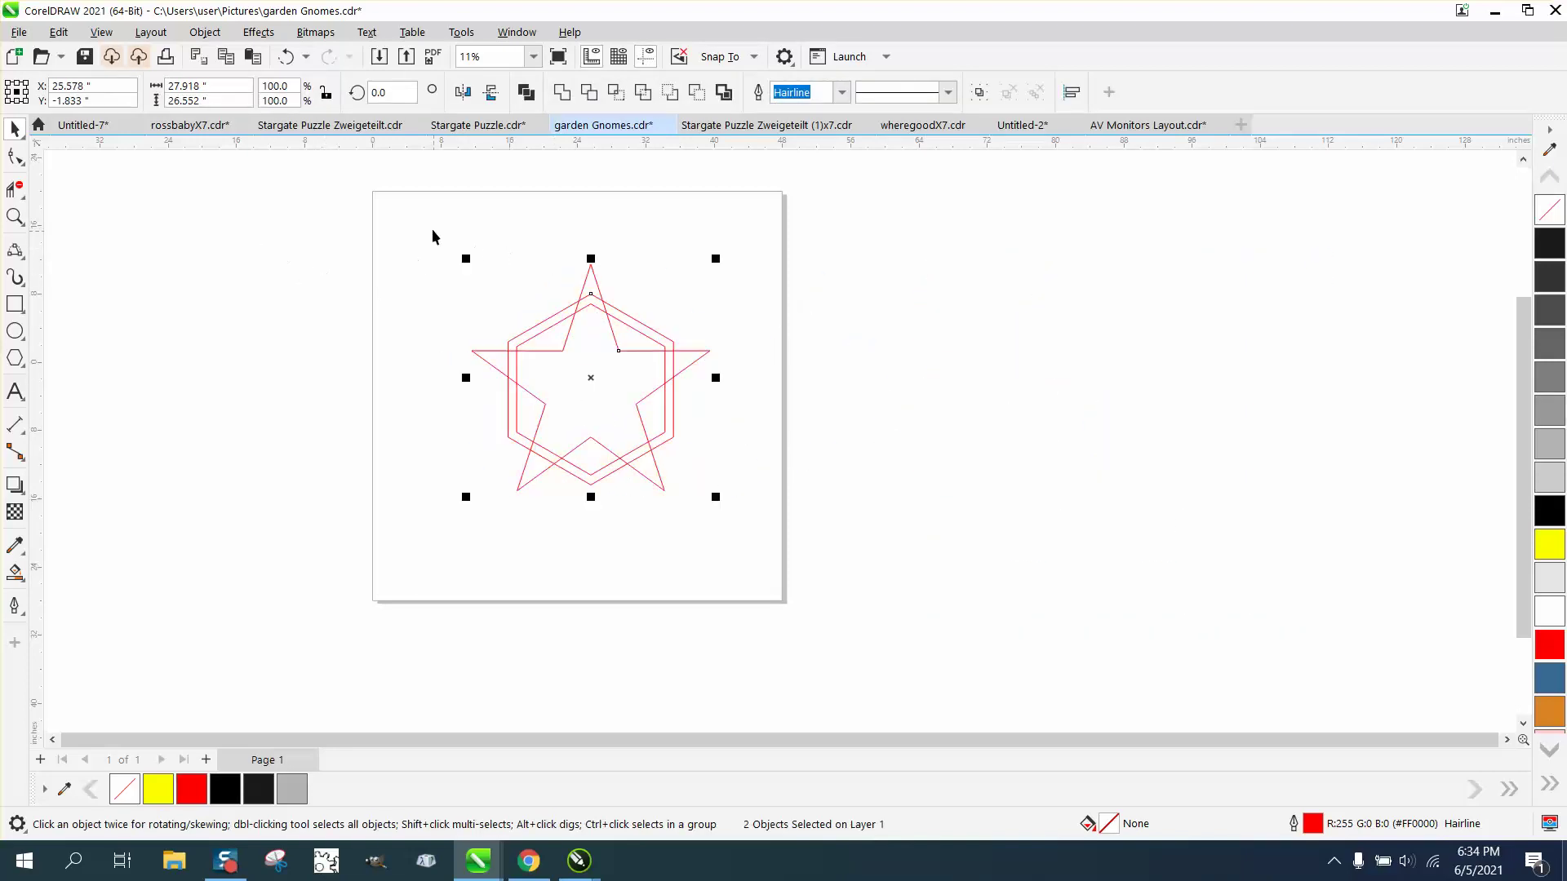
left_click_drag(432, 236, 856, 569)
key("ctrl+d")
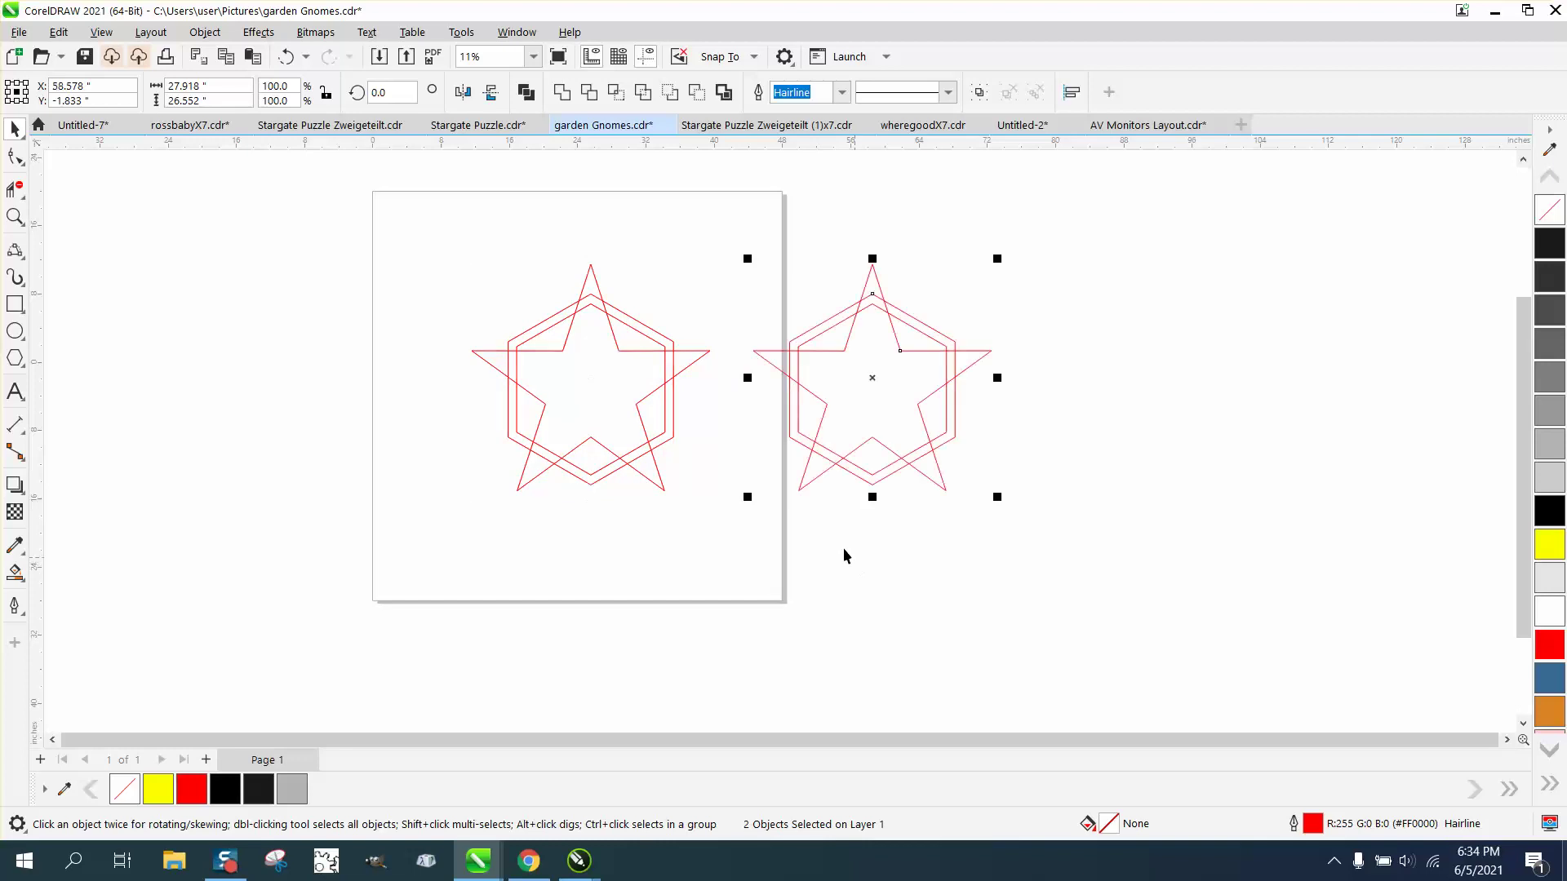
Weld the left star-hexagon copy, intersect the right copy, and outline the overlap pieces black.
left_click_drag(444, 250, 762, 532)
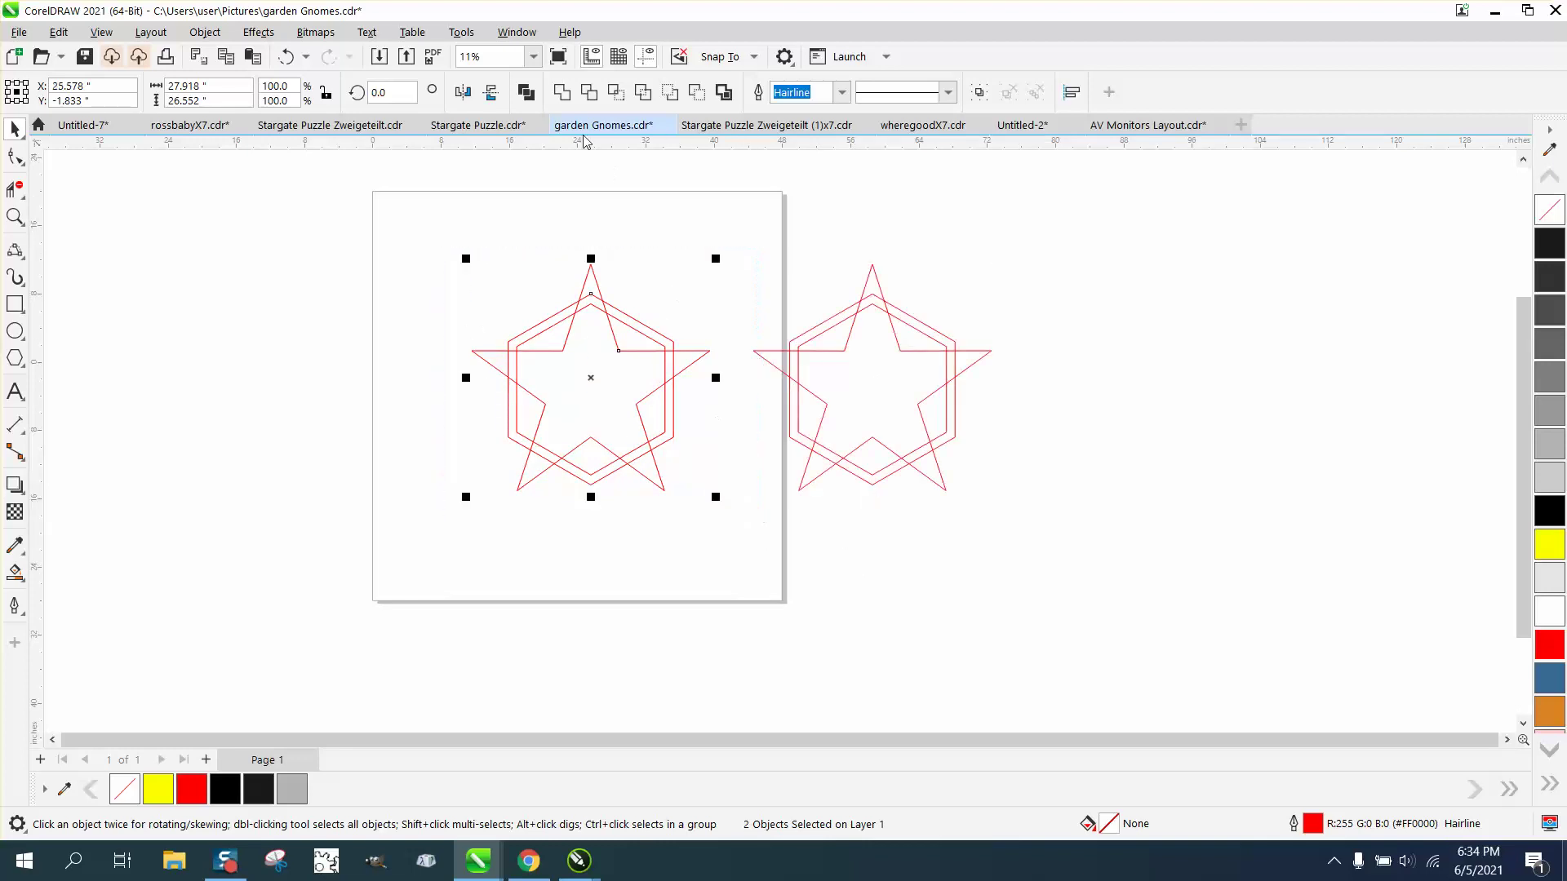
left_click(563, 97)
left_click_drag(735, 219, 1092, 580)
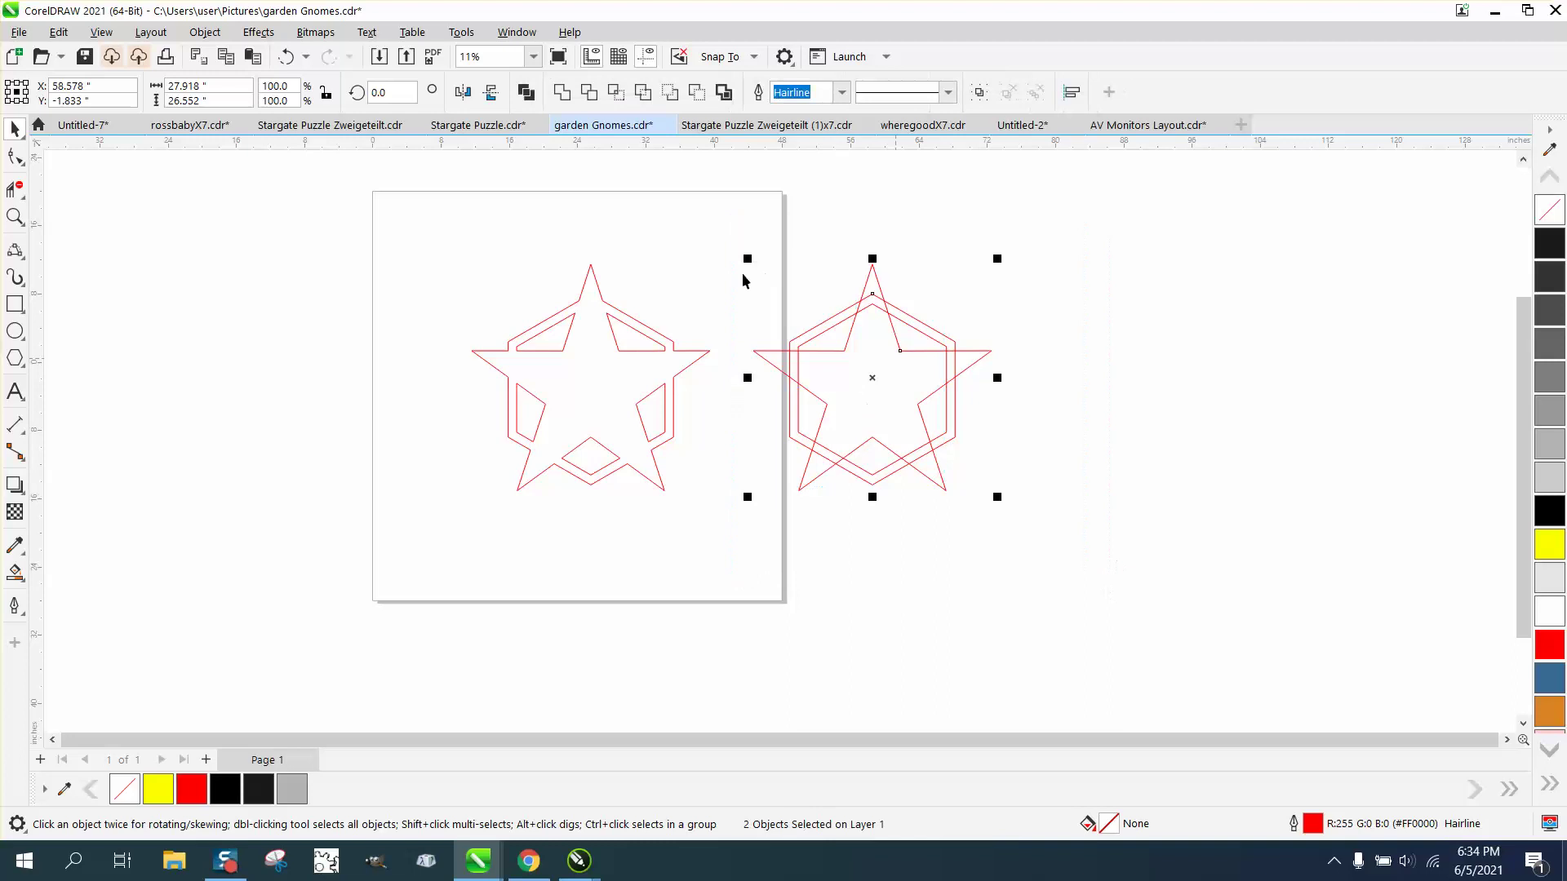
left_click(616, 93)
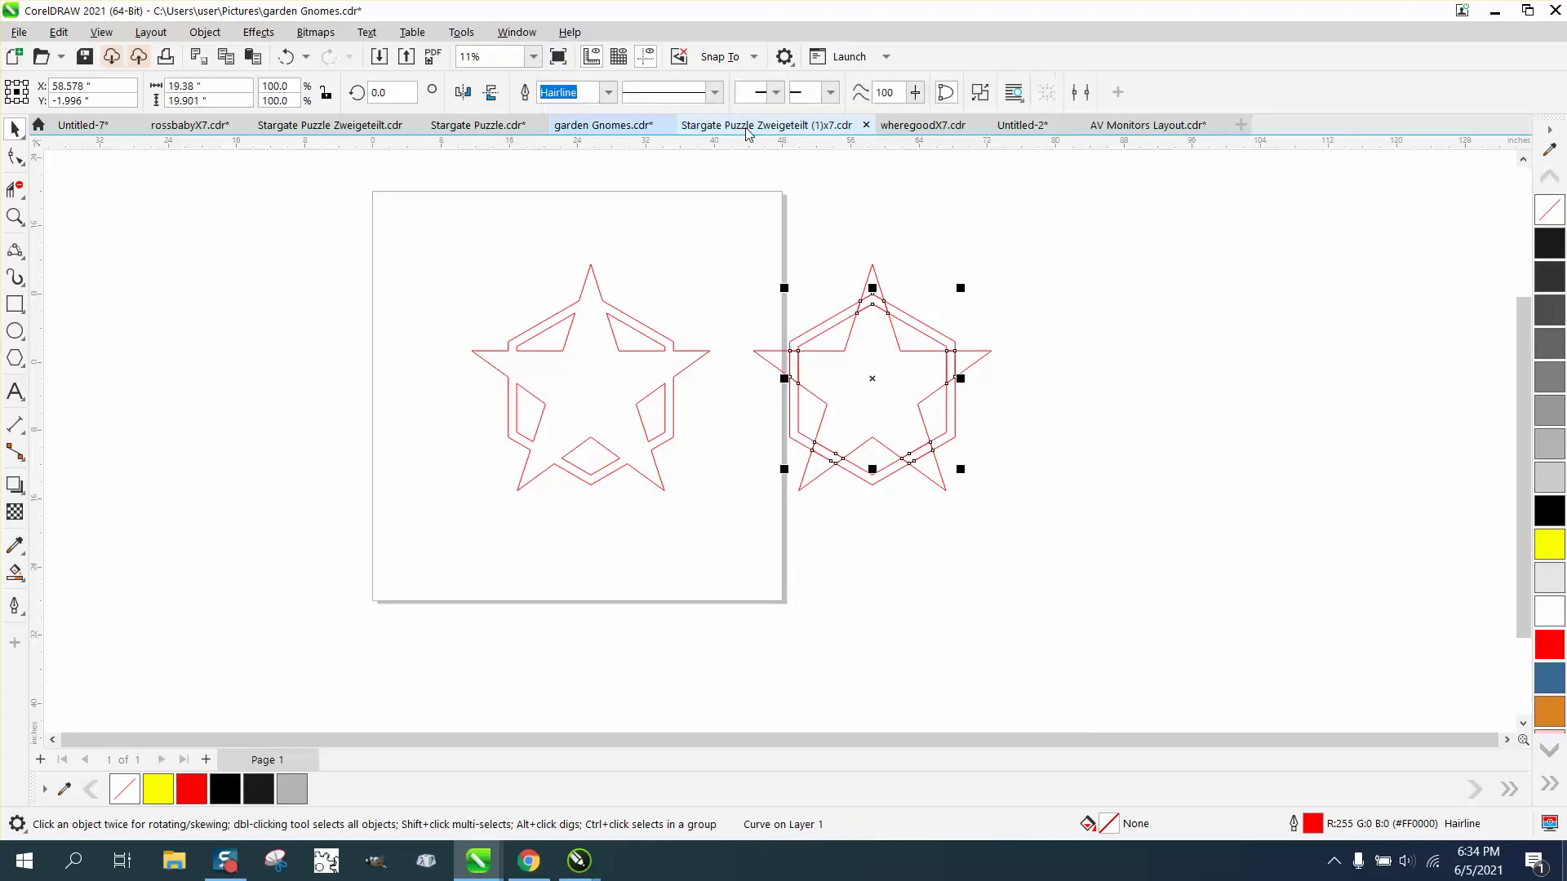
key("ctrl+d")
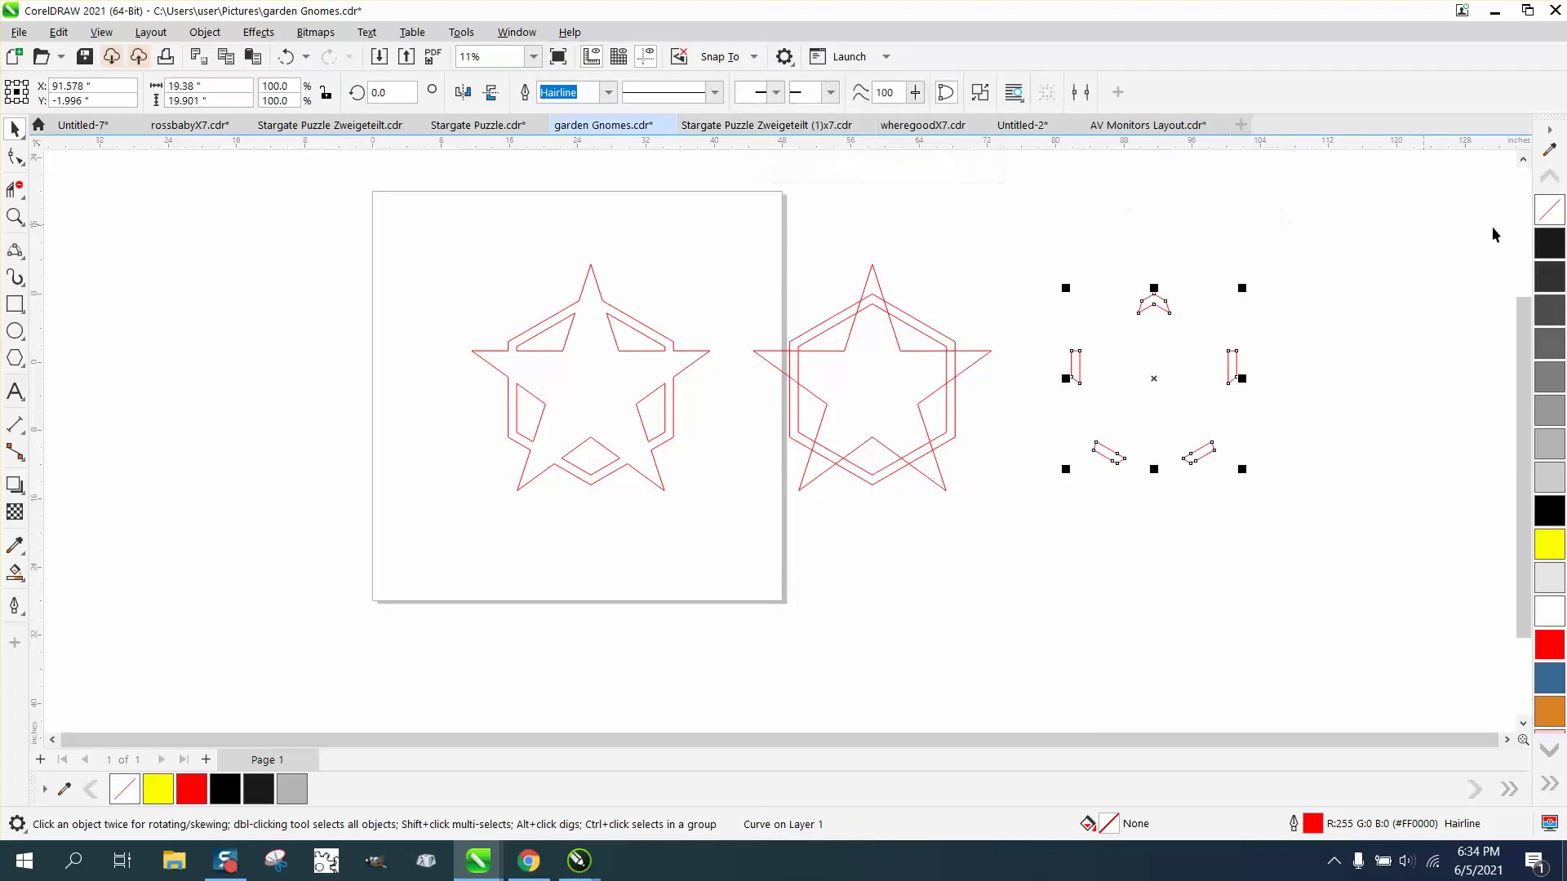
right_click(1552, 510)
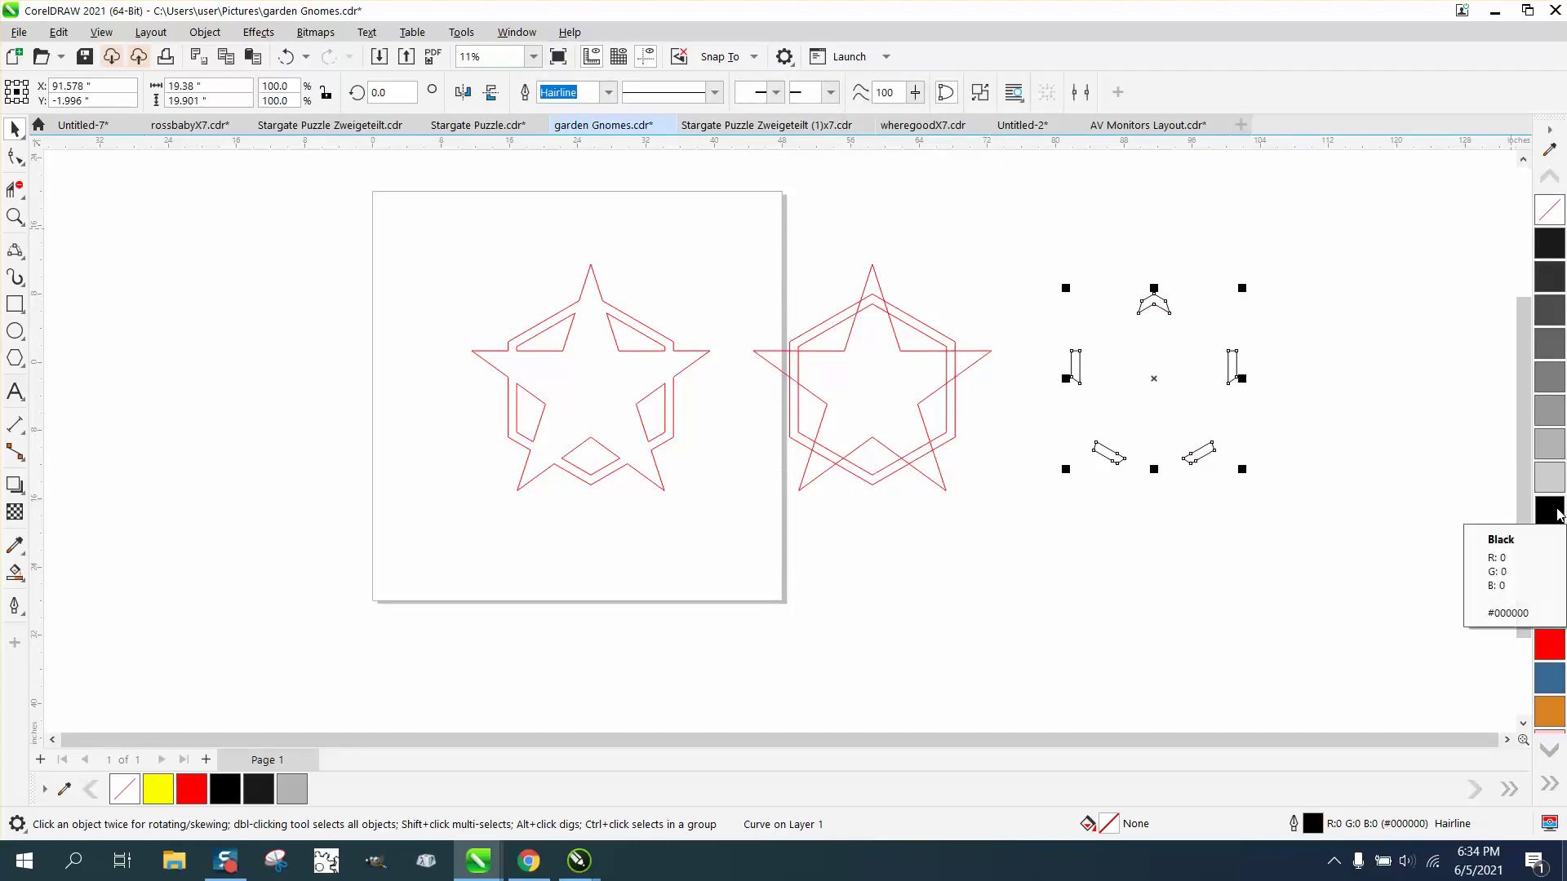
Nudge the black pieces onto the merged star, zoom into its upper area, and delete both red star edges inside the band.
key("shift+Left")
key("shift+Left")
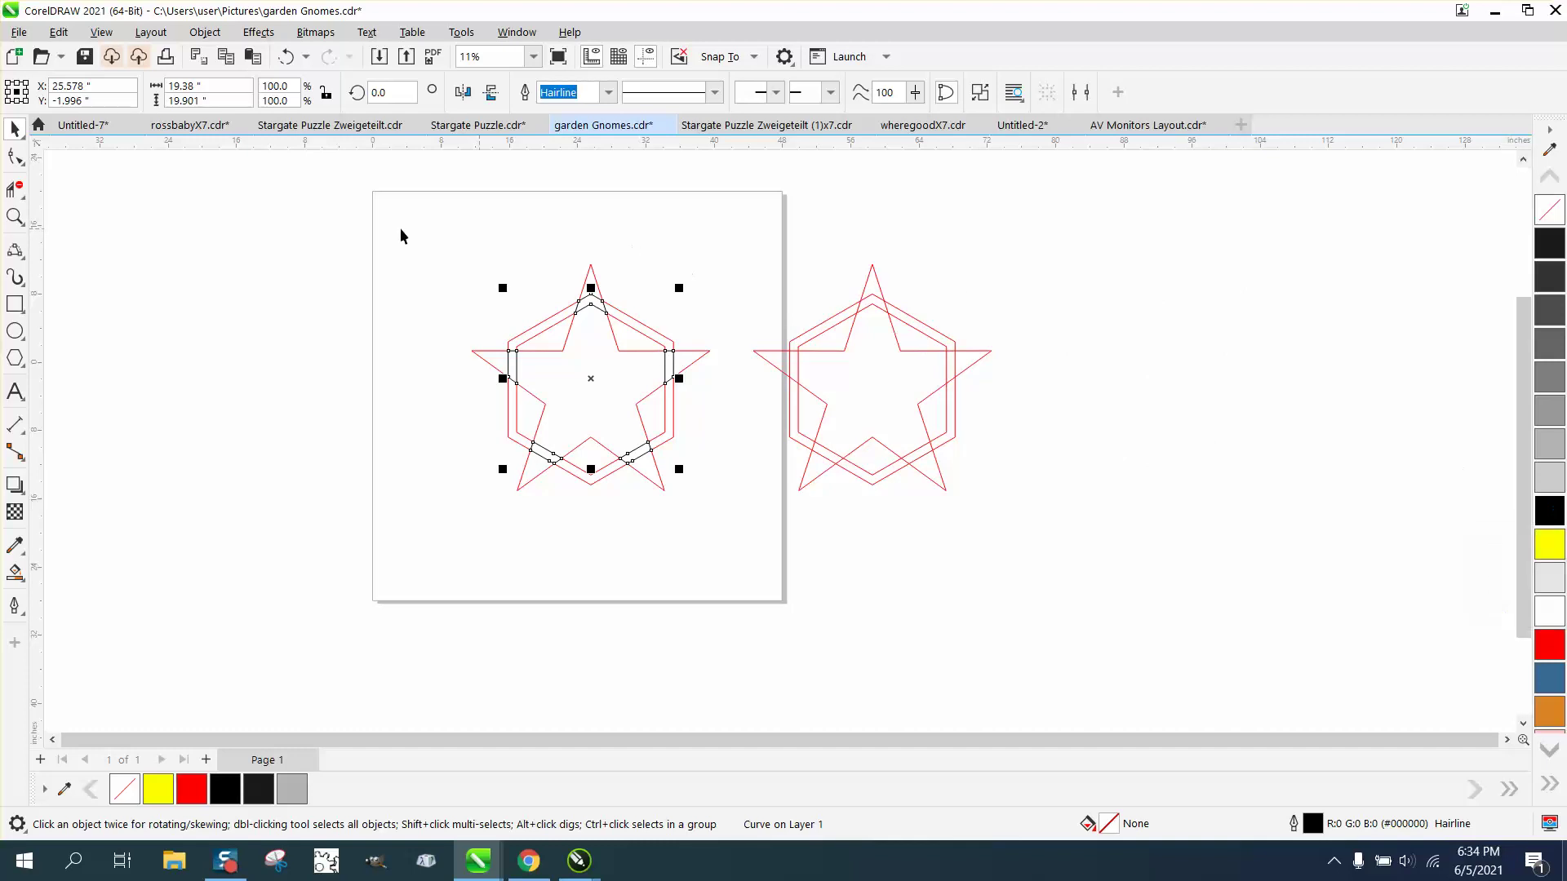
left_click(14, 217)
left_click_drag(548, 276, 800, 408)
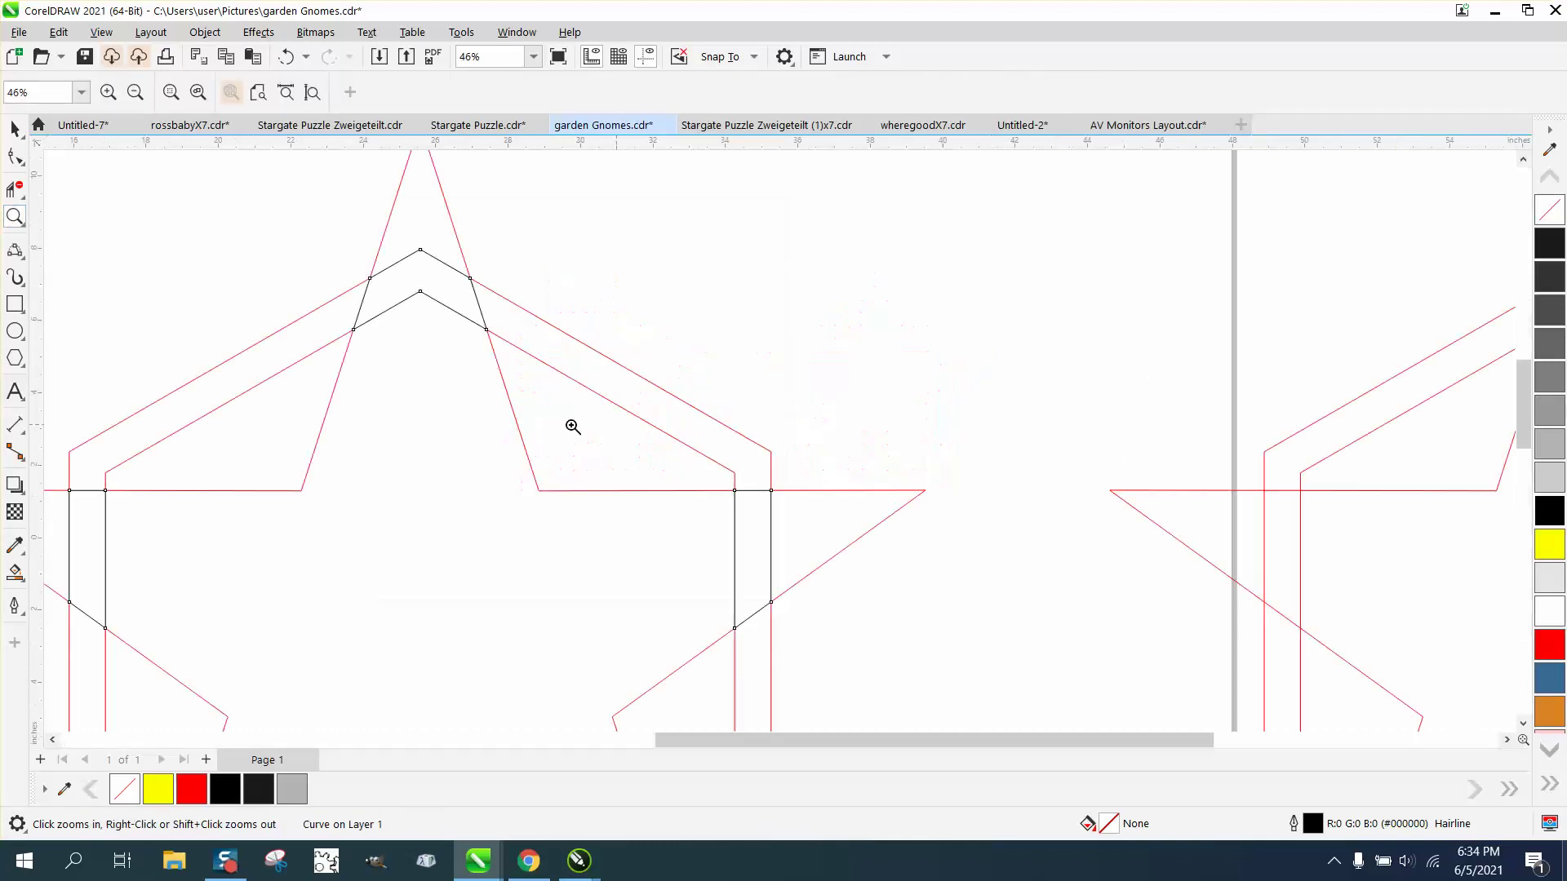
left_click(15, 189)
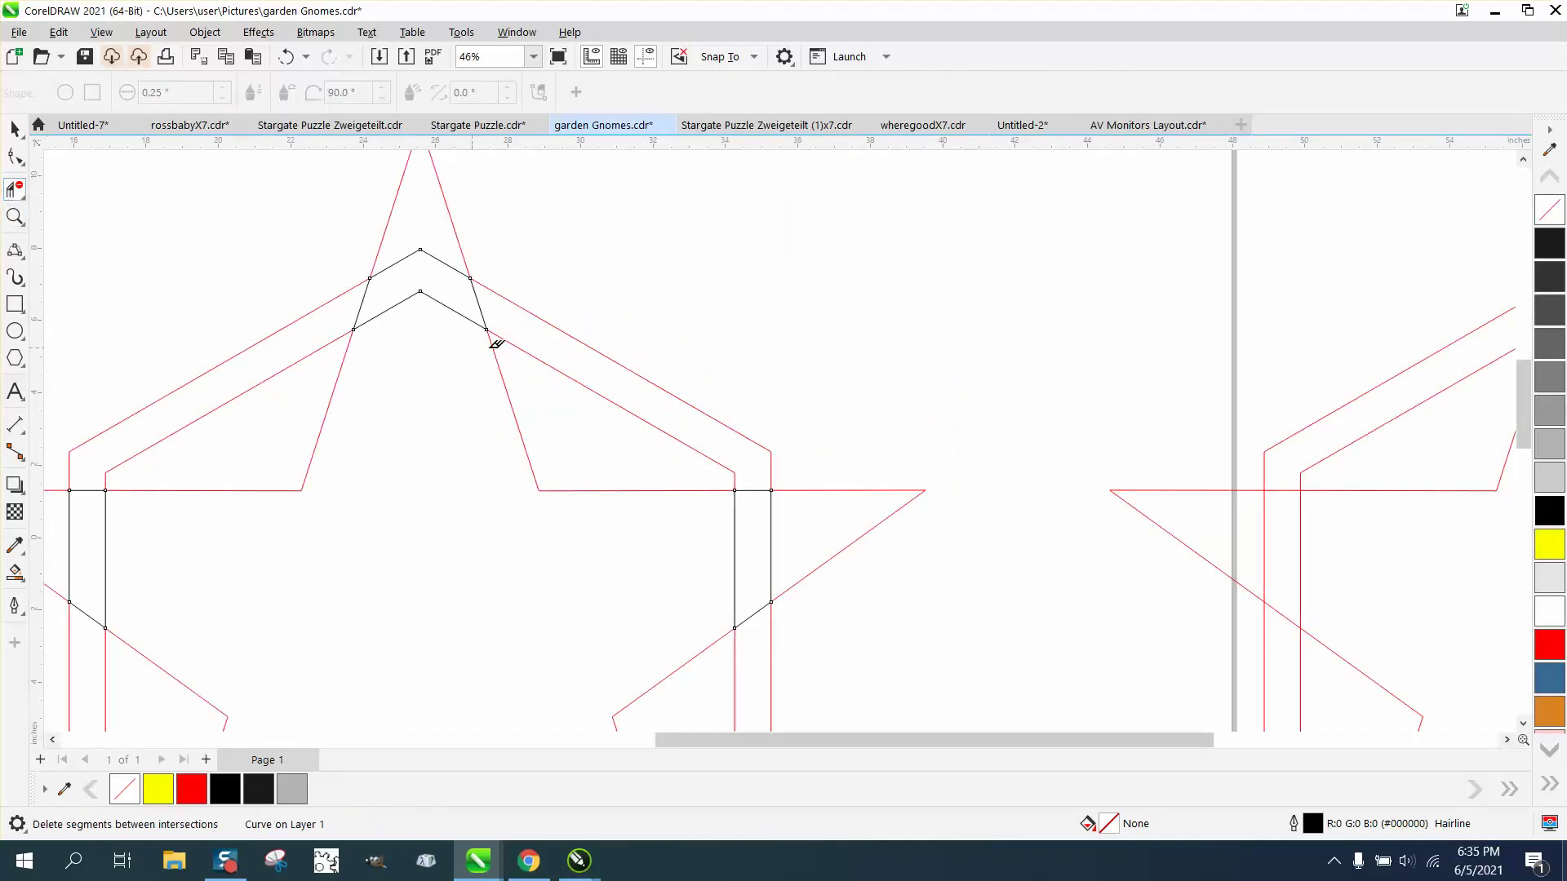
left_click(484, 297)
left_click(367, 286)
Delete the black segments at each crossing: apex chevron, left and right verticals, and both lower pairs.
left_click_drag(731, 528, 799, 529)
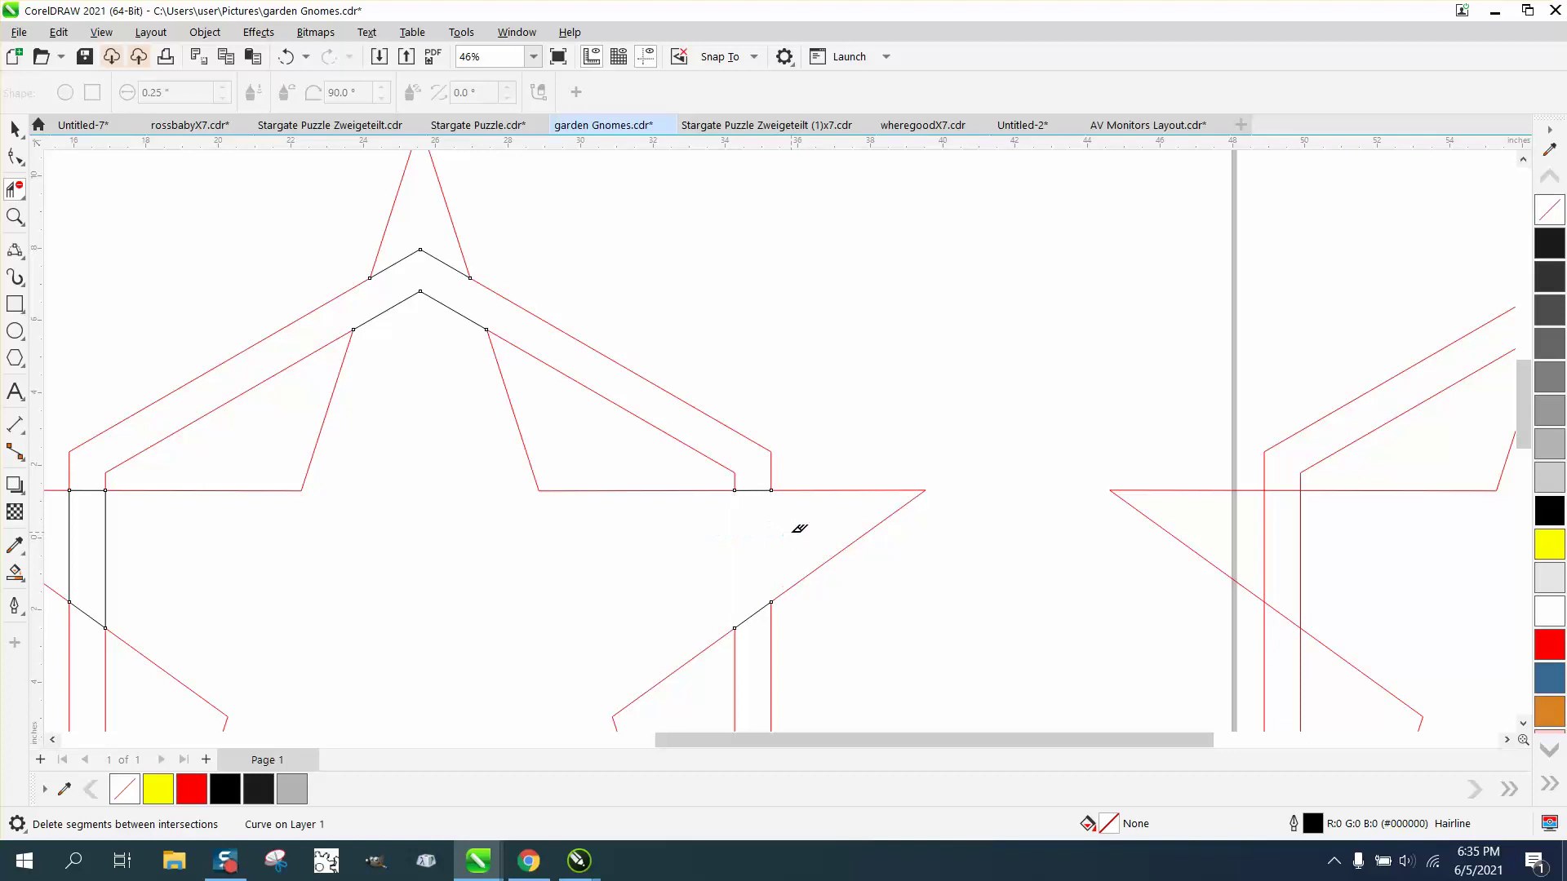
scroll(799, 527, "down", 1)
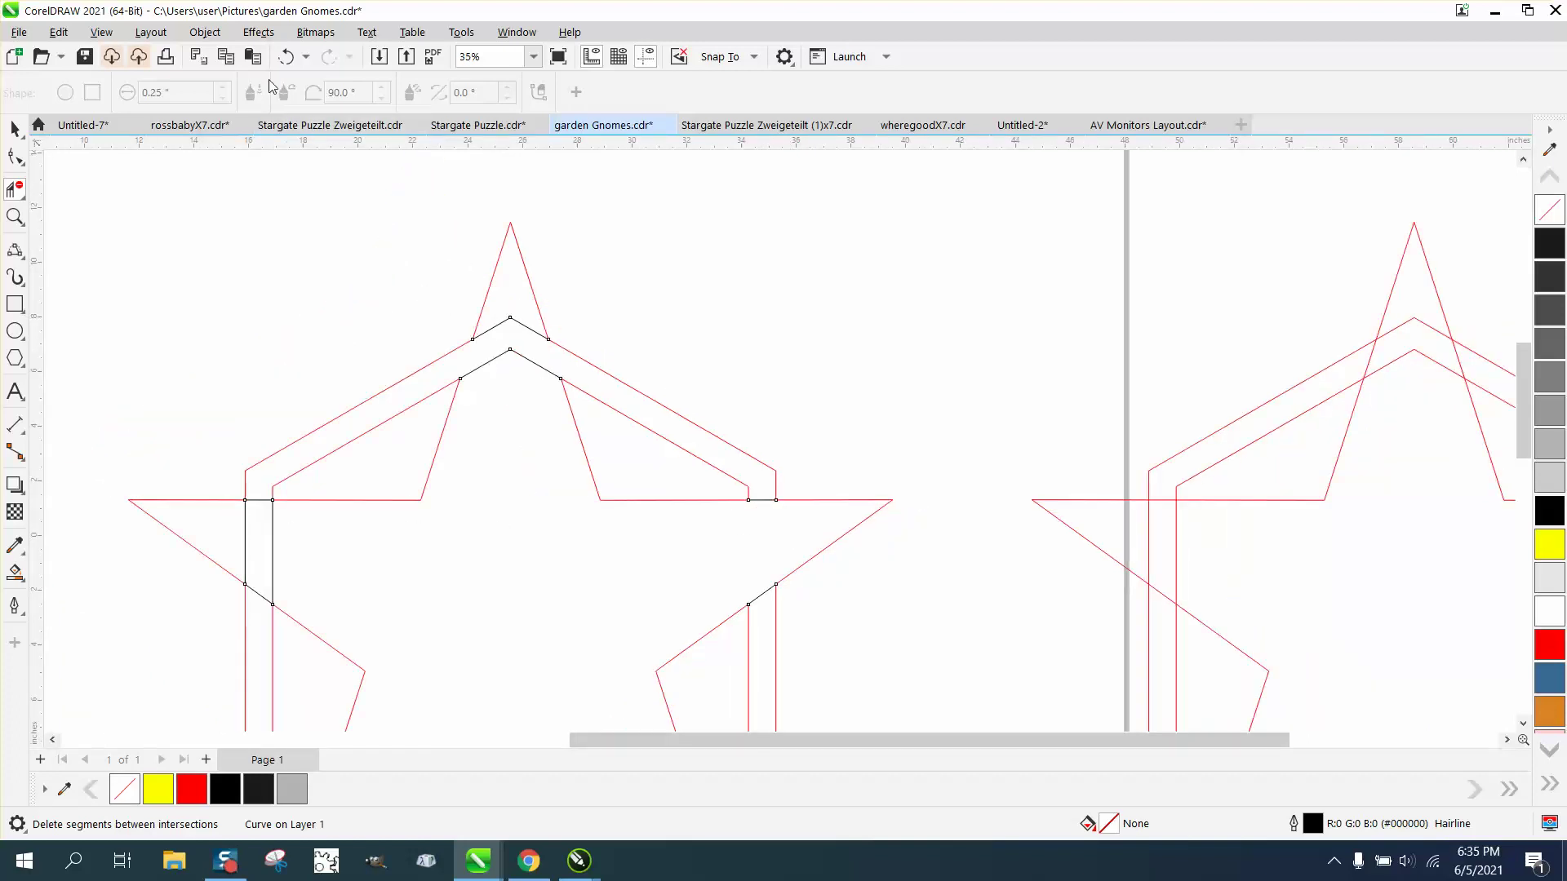
left_click(282, 59)
left_click_drag(509, 287, 515, 382)
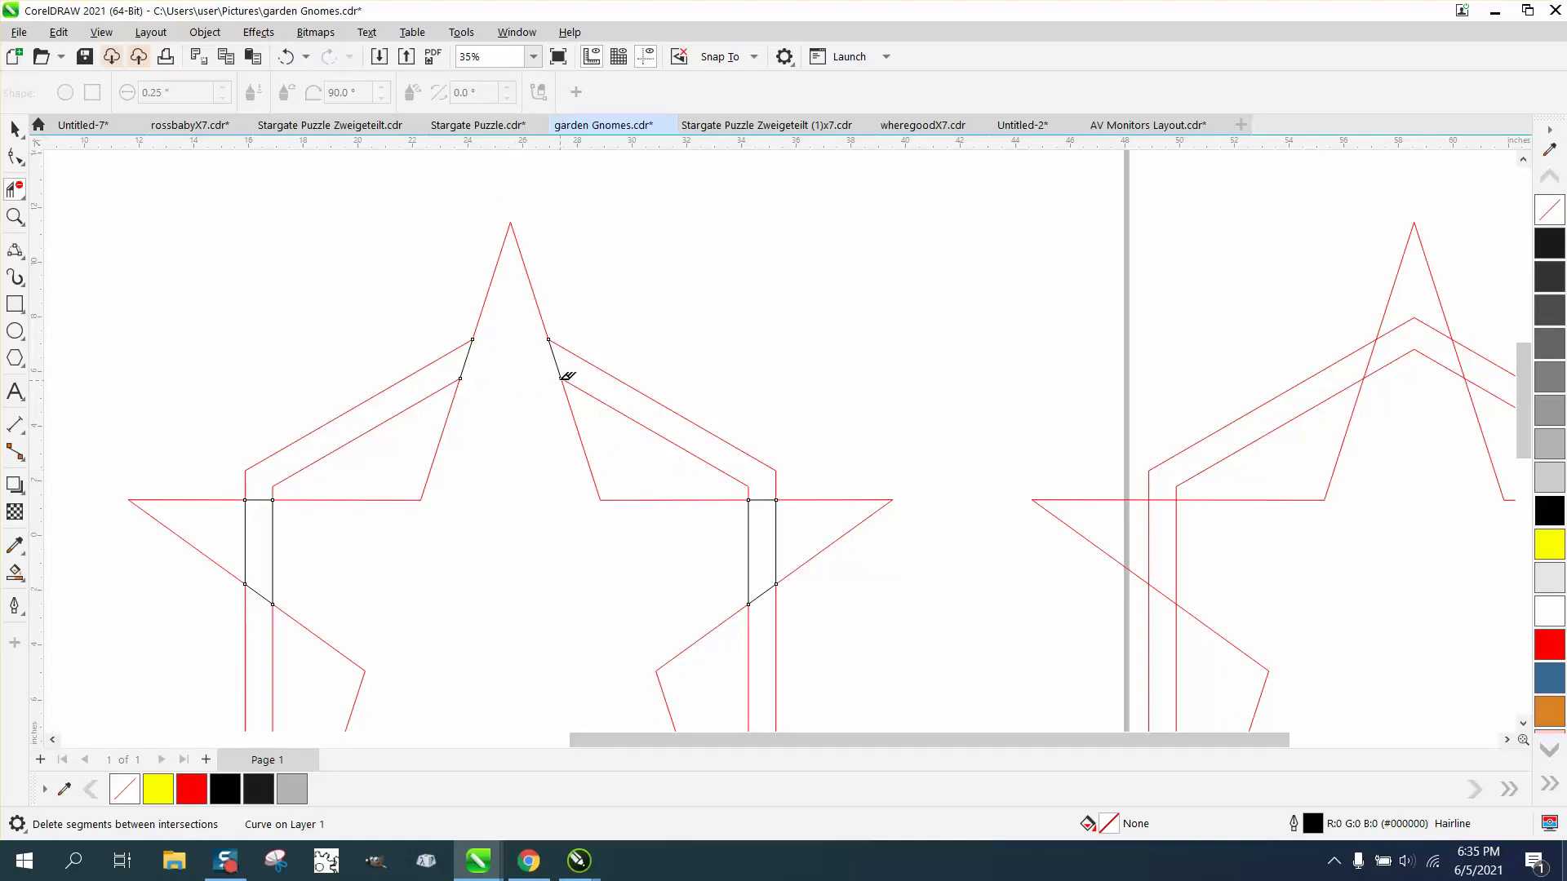
left_click_drag(816, 542, 676, 543)
left_click_drag(351, 526, 233, 526)
scroll(343, 355, "down", 1)
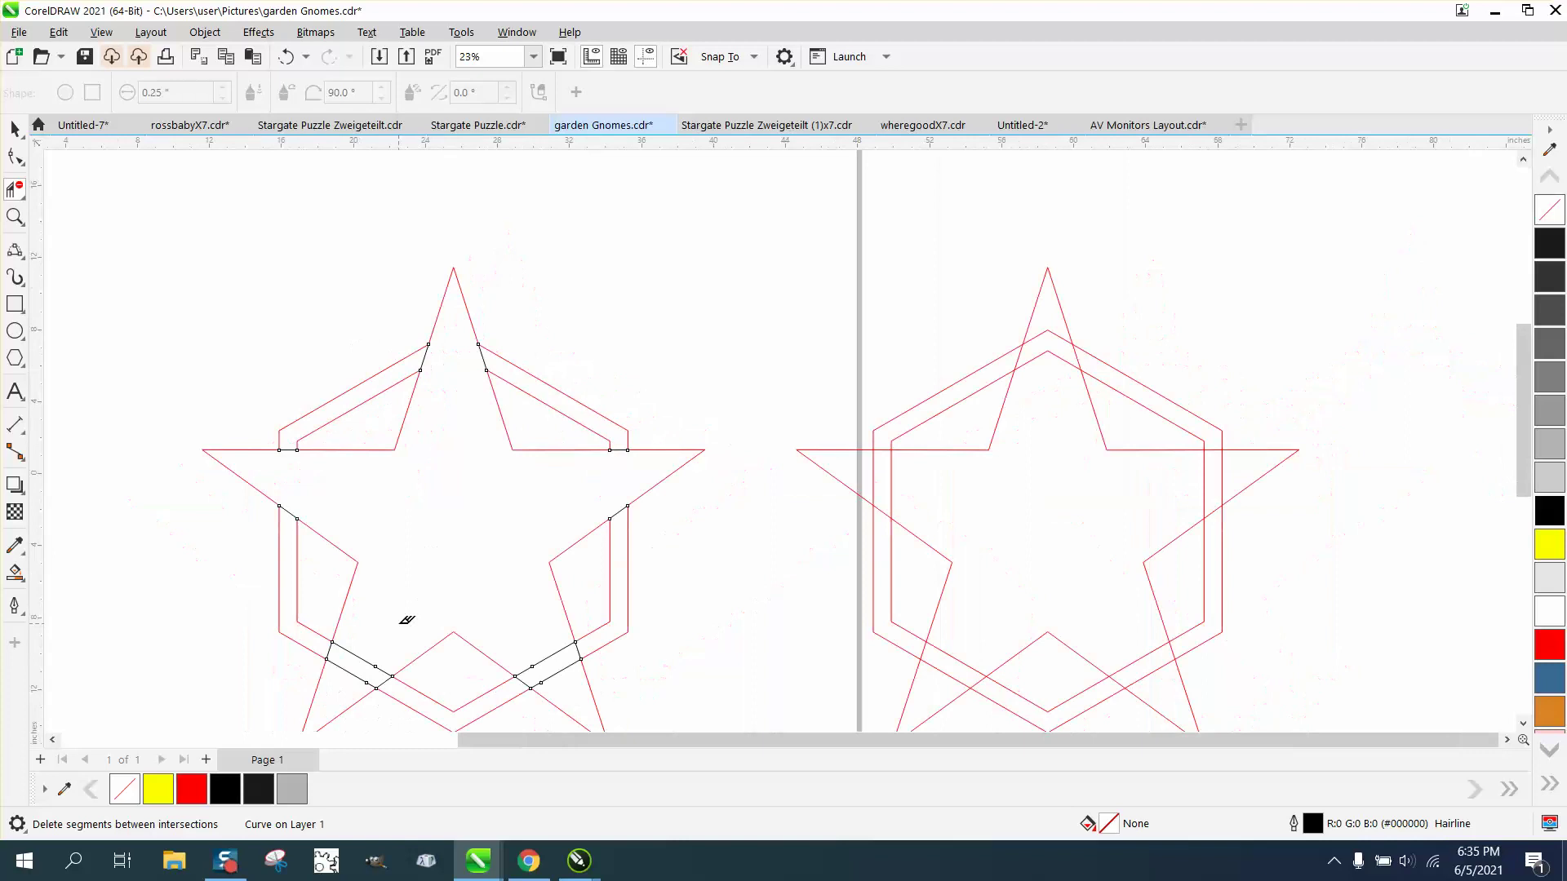
left_click_drag(364, 651, 351, 677)
left_click_drag(539, 637, 583, 682)
left_click(15, 128)
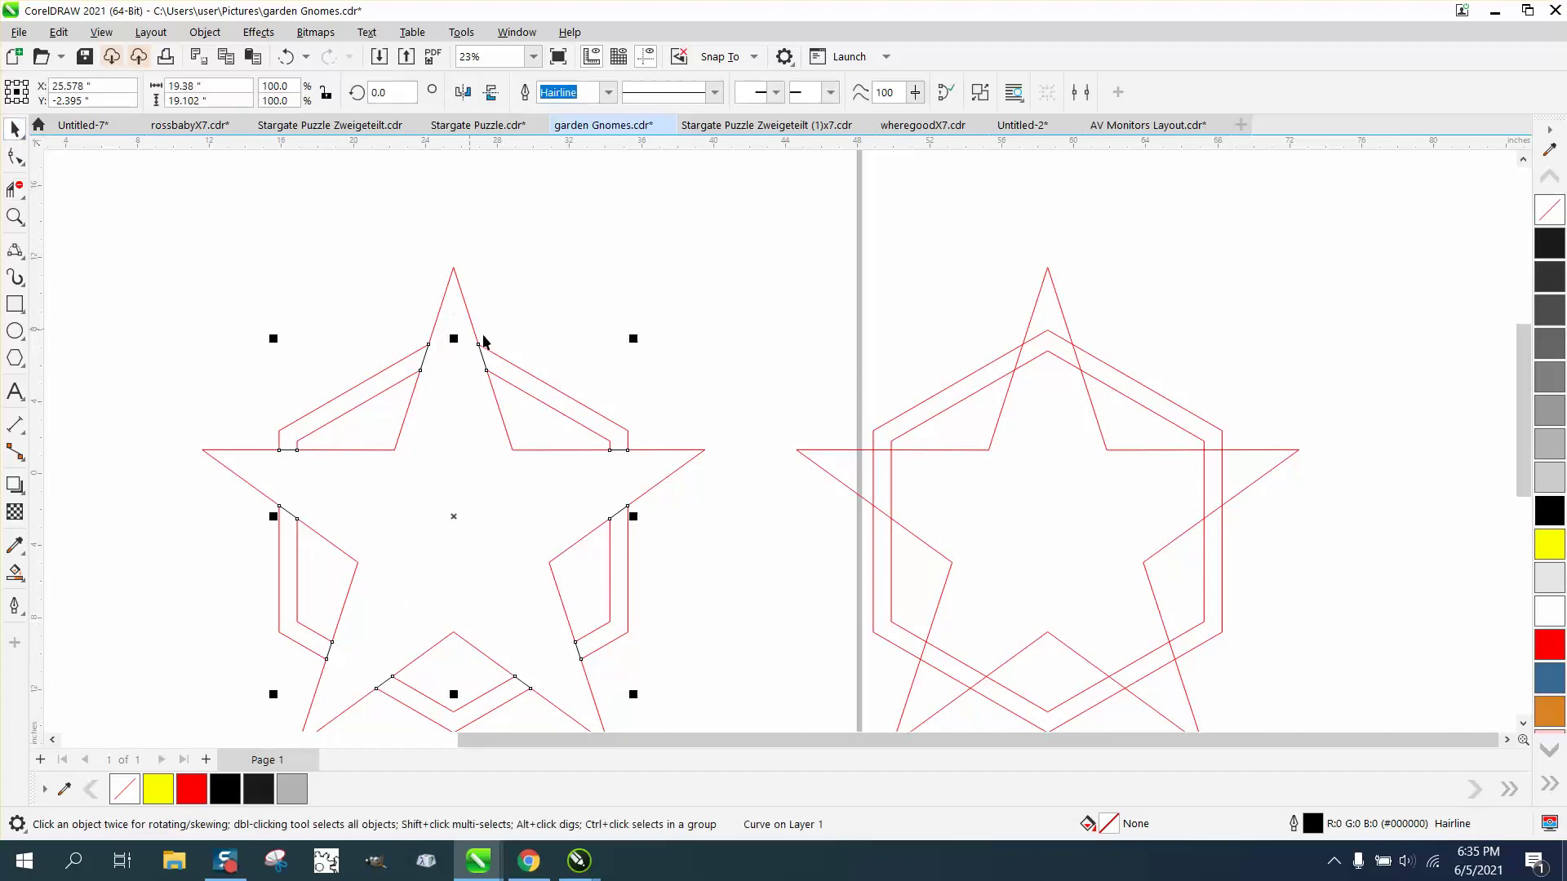
scroll(483, 341, "down", 1)
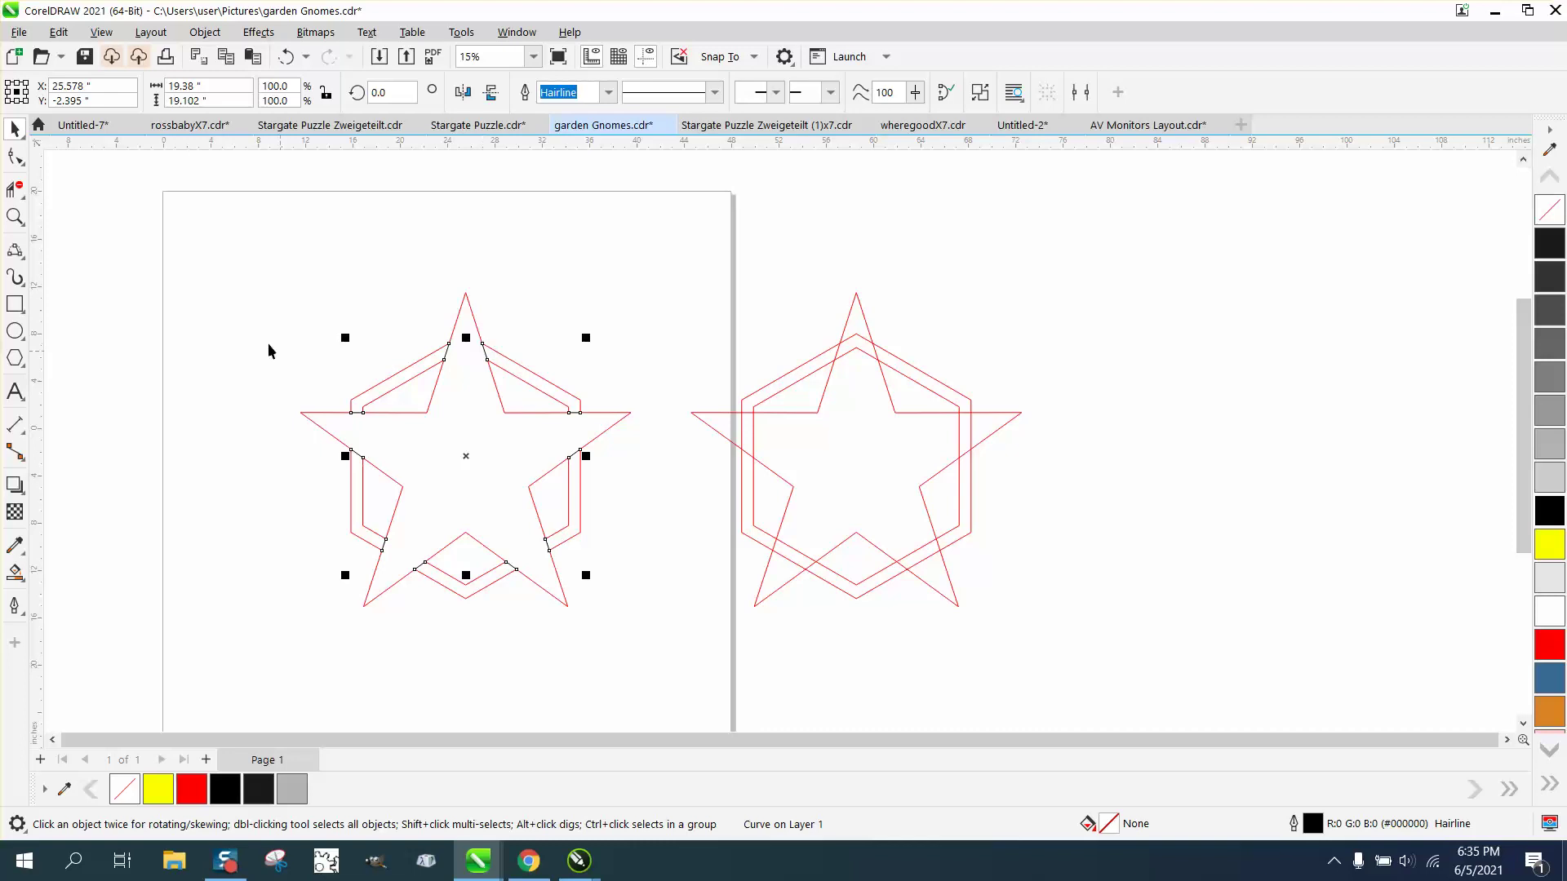
double_click(1311, 826)
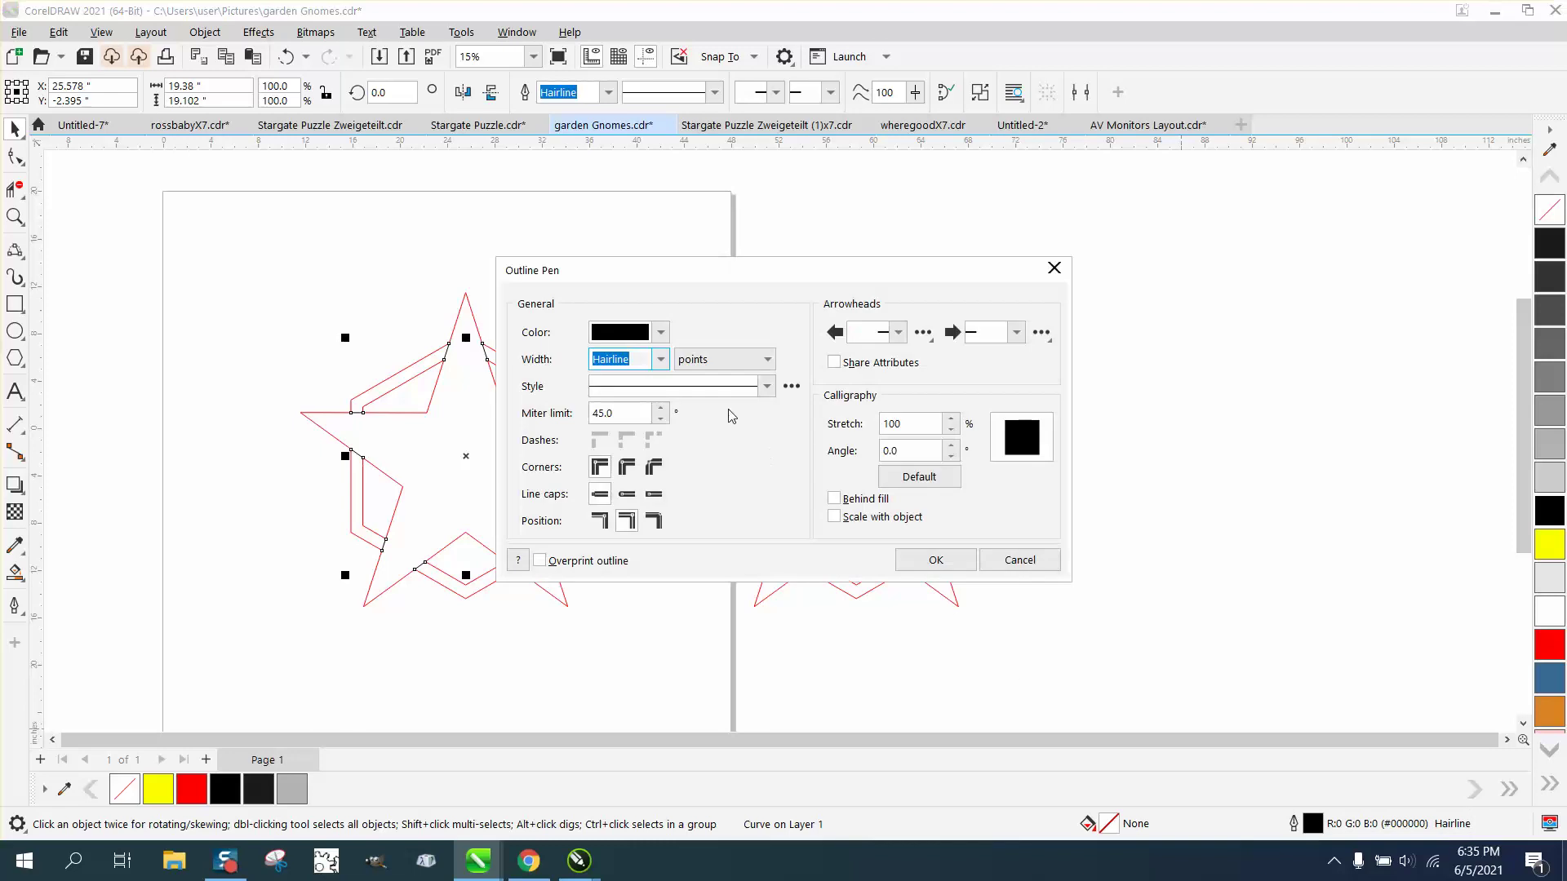
left_click(661, 359)
left_click(606, 531)
left_click(661, 359)
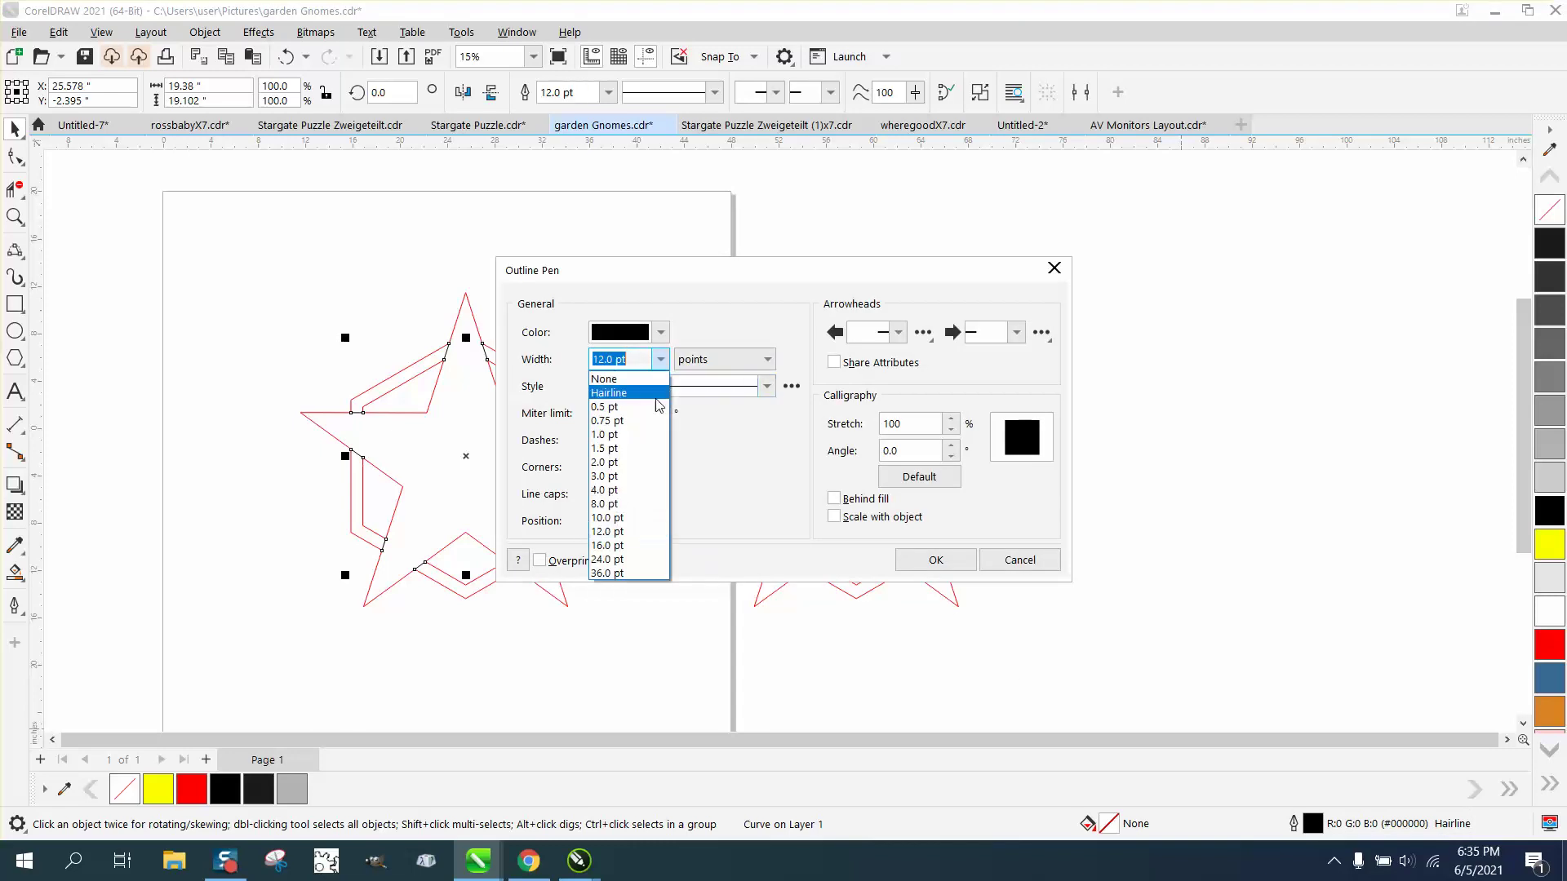
left_click(630, 576)
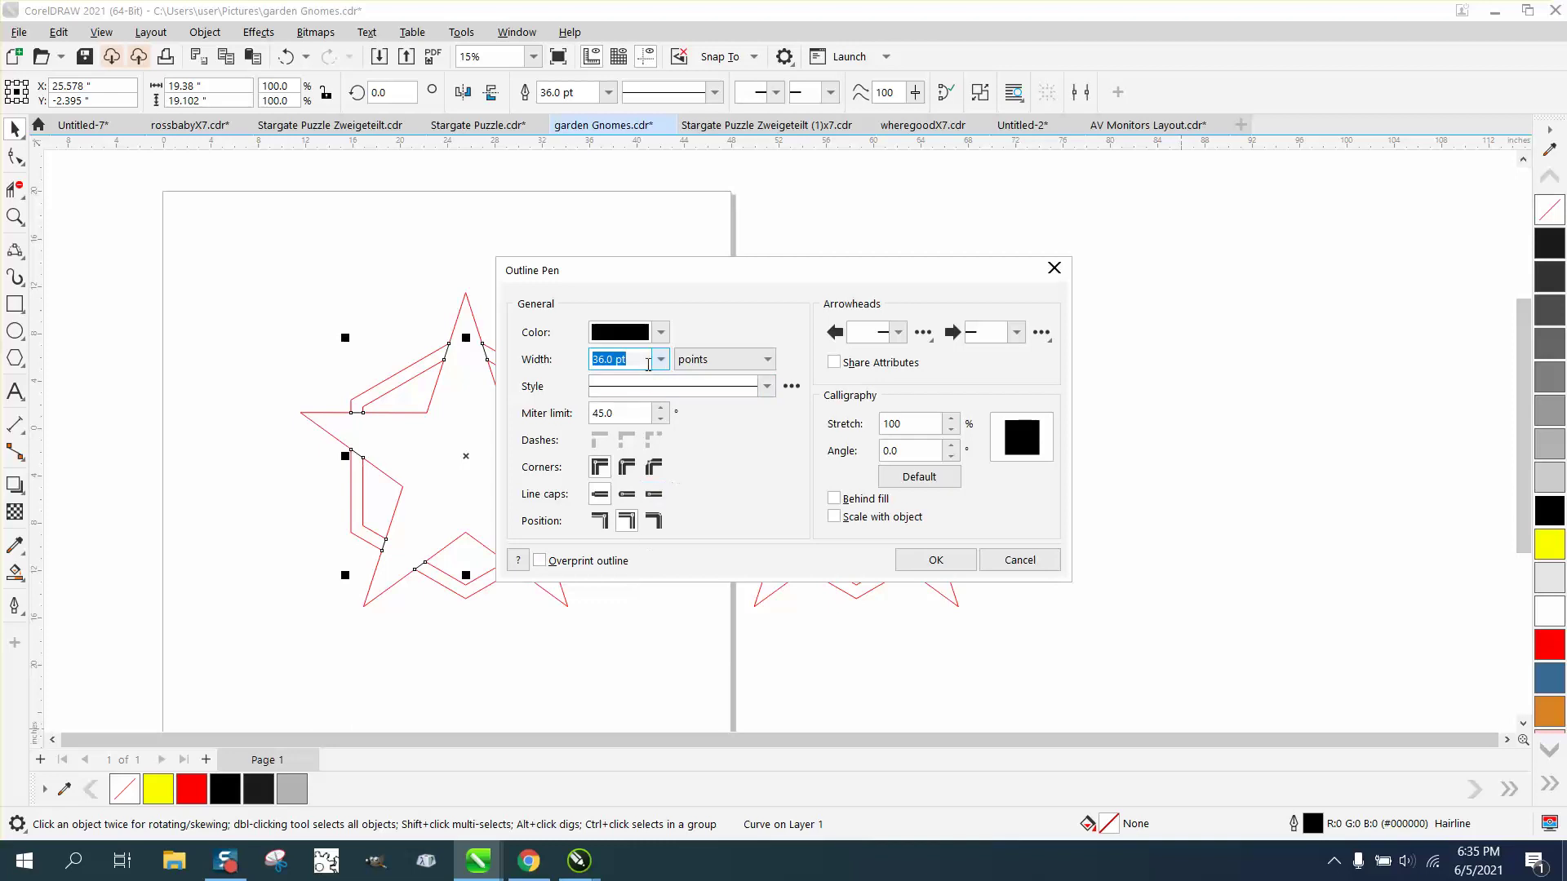
type(".2")
key("Return")
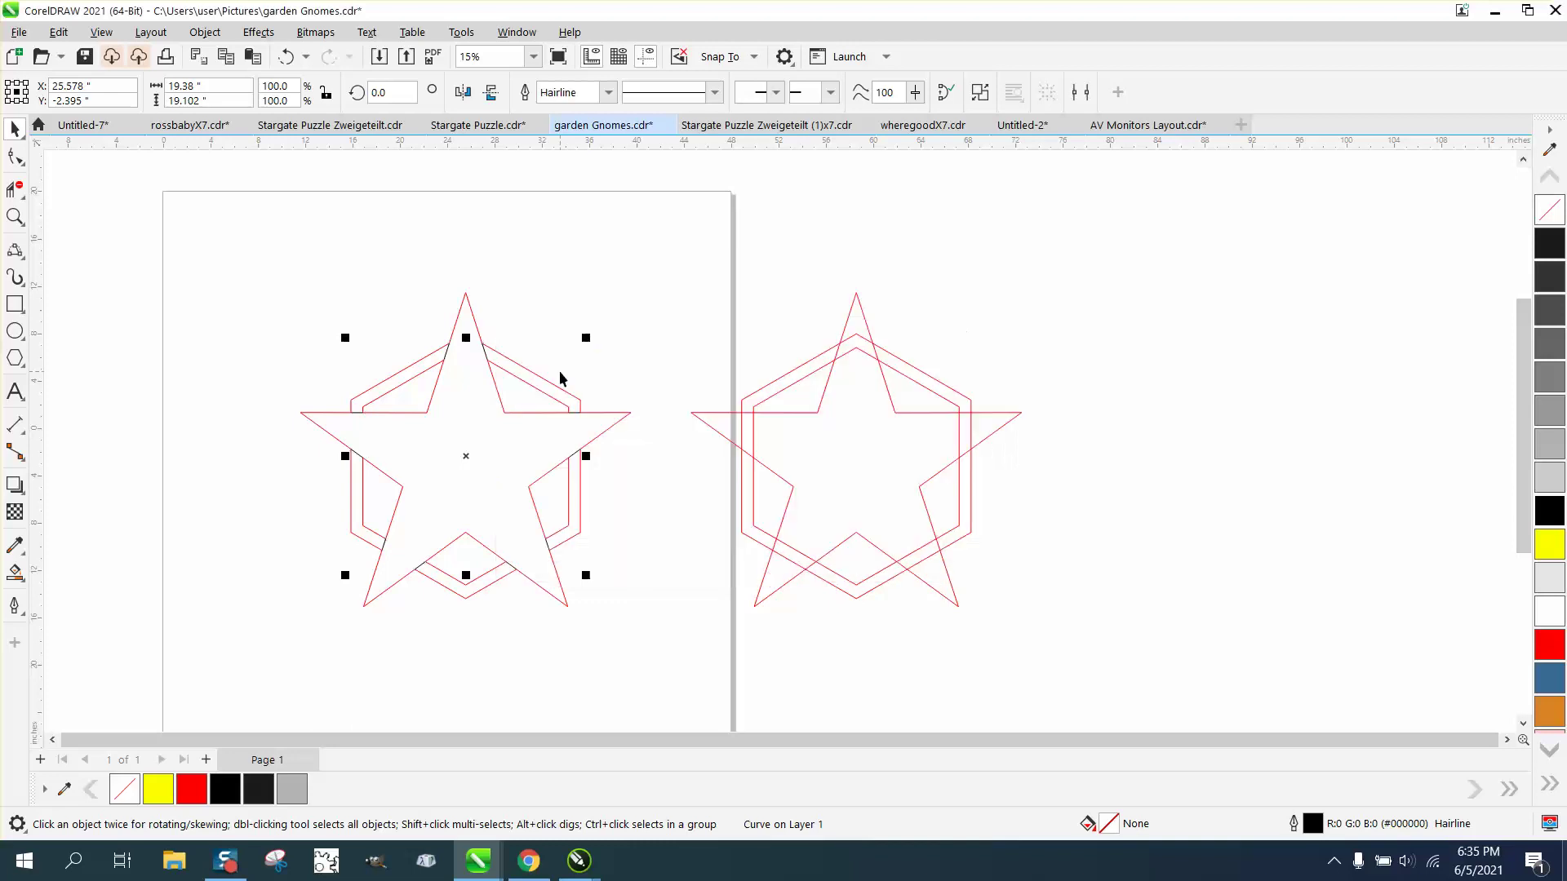
left_click(15, 216)
left_click_drag(414, 328, 571, 401)
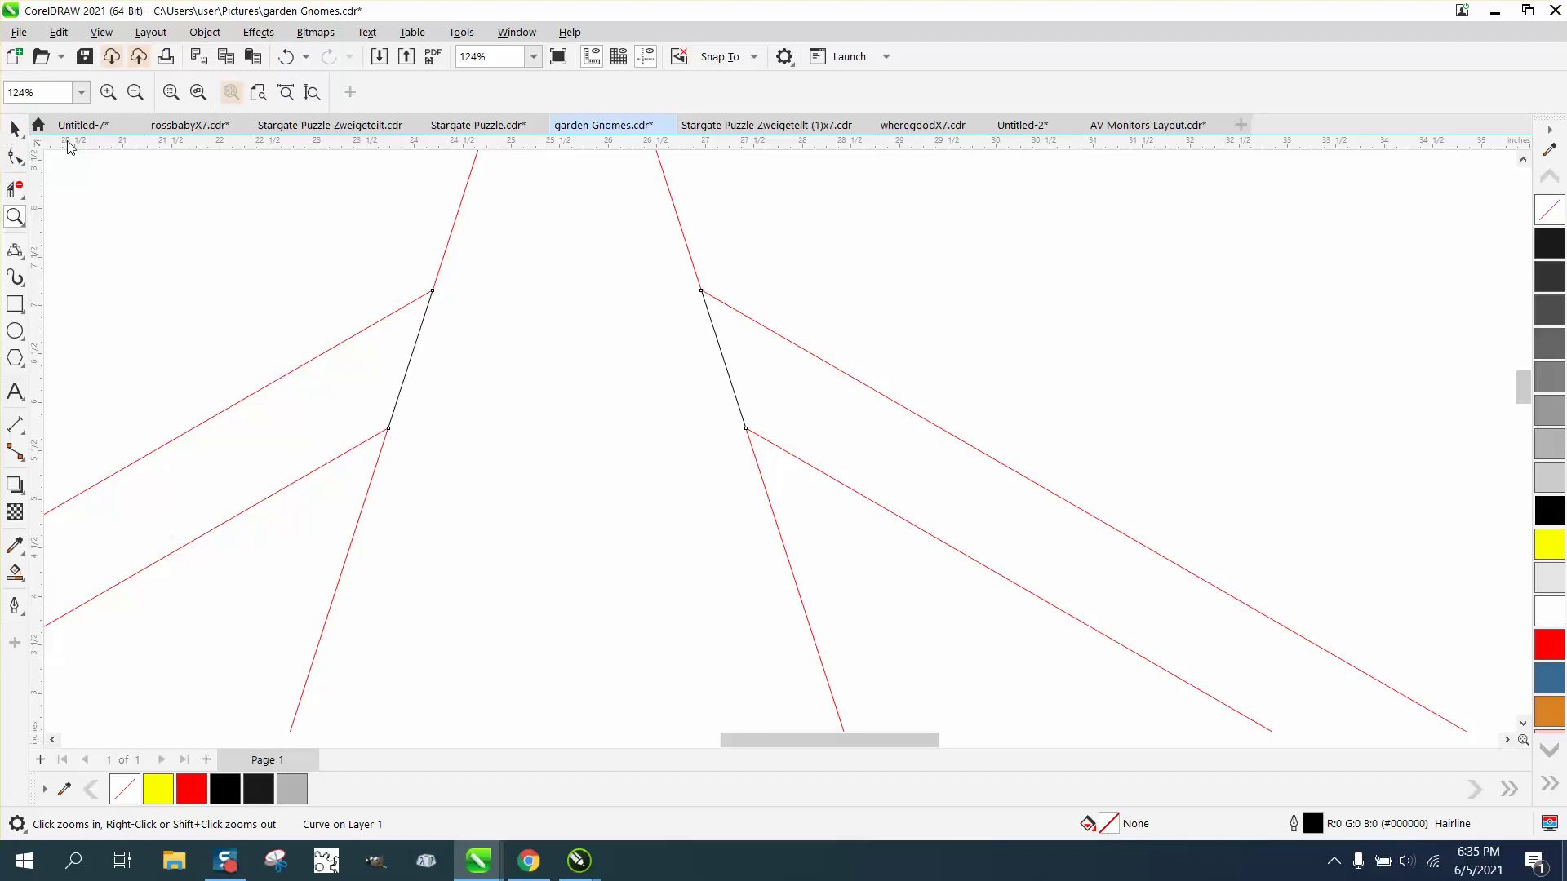
Give the black connector curve a 10 pt outline width in the Outline Pen dialog.
left_click(14, 129)
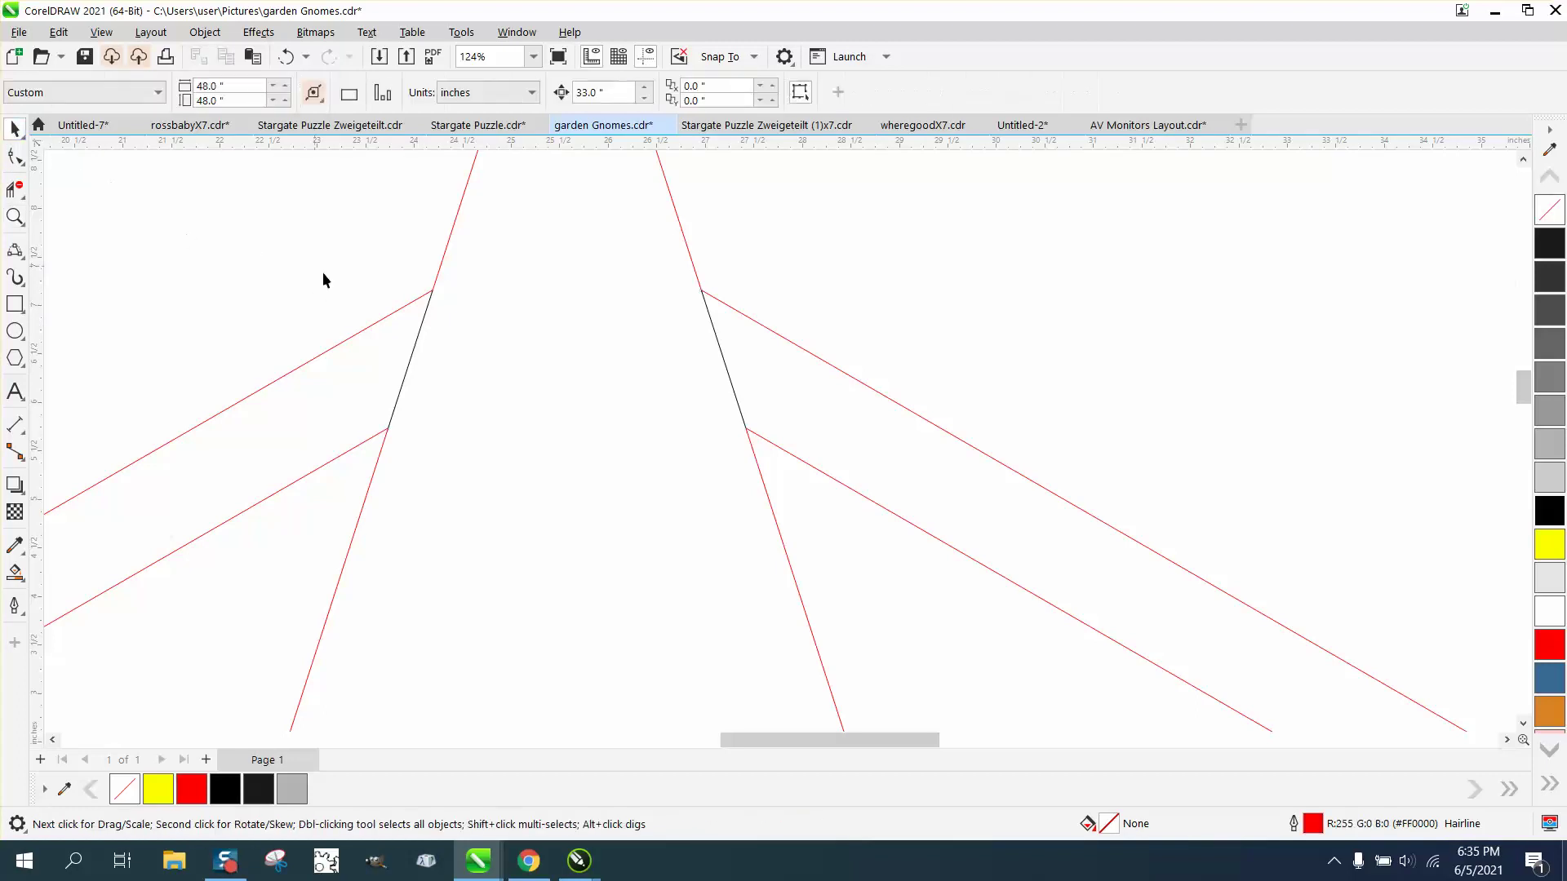
left_click(420, 333)
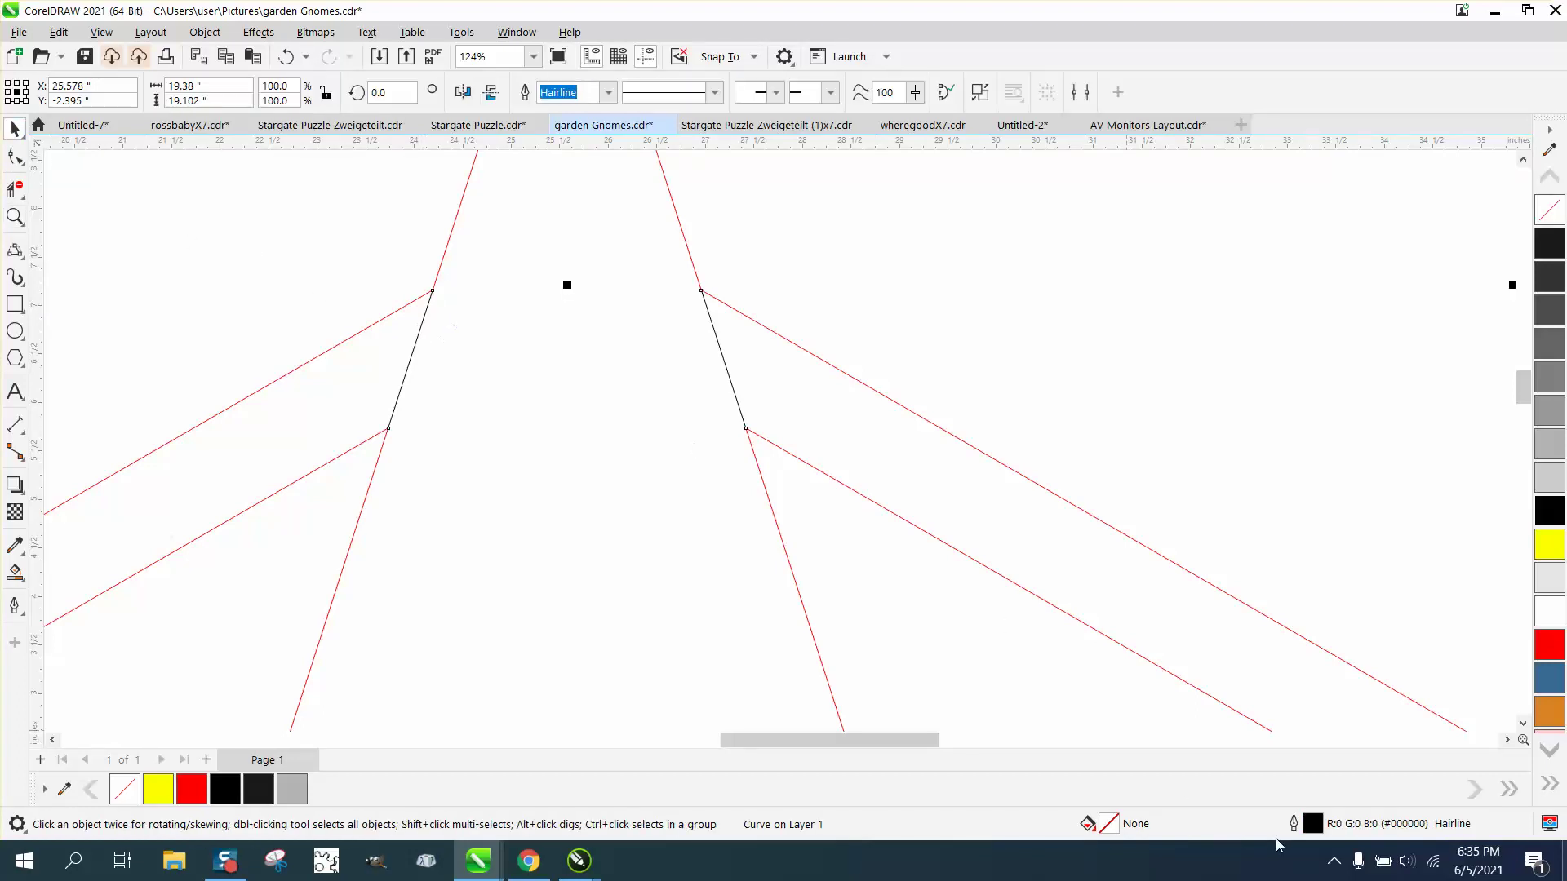
double_click(1302, 826)
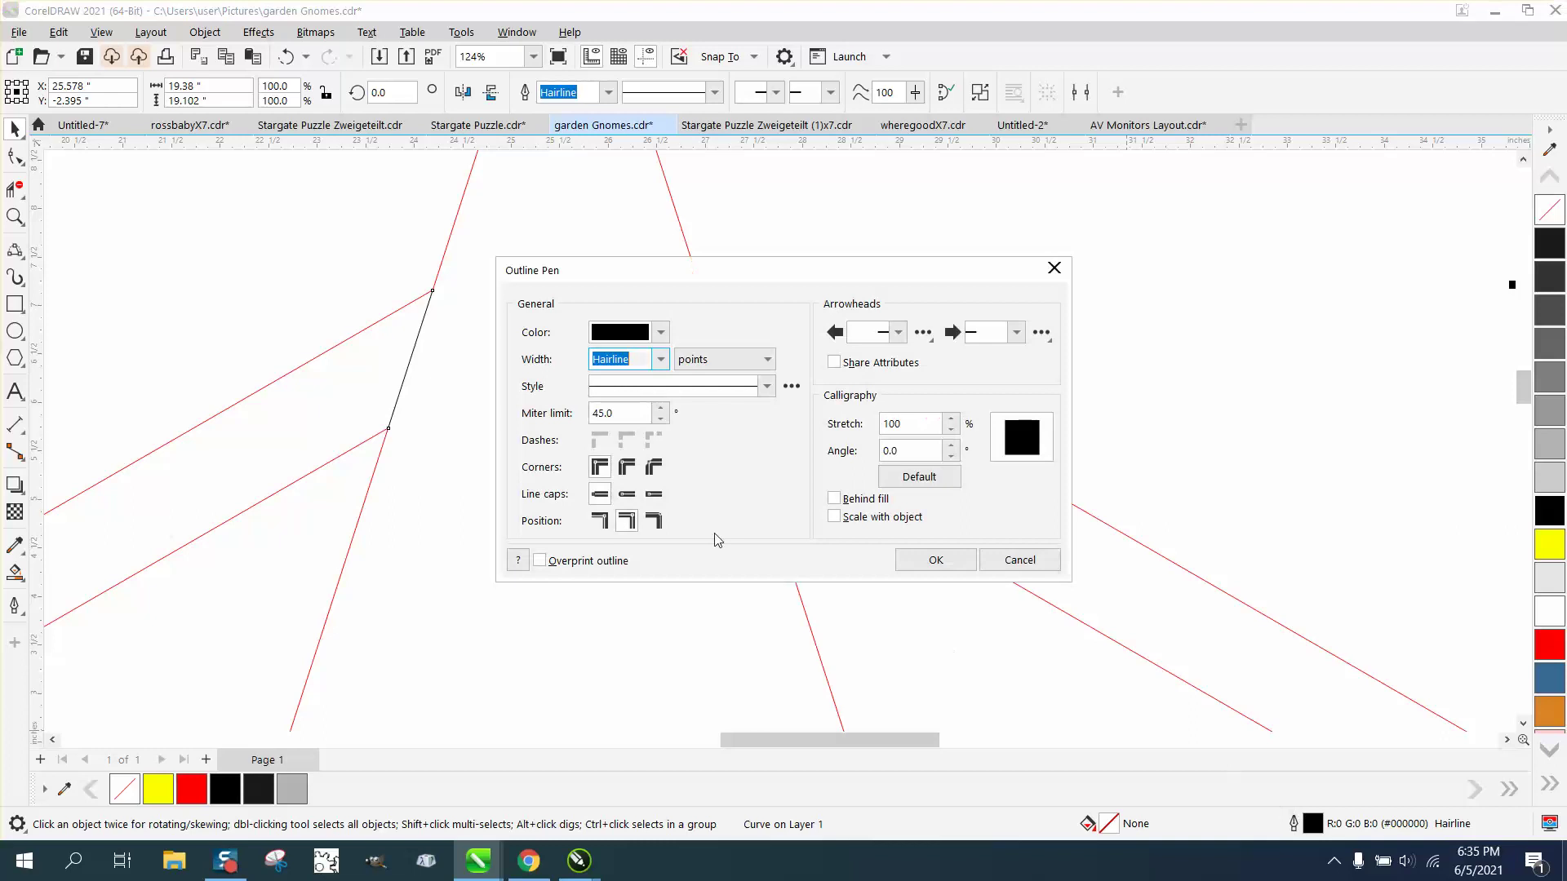
left_click(660, 359)
left_click(616, 563)
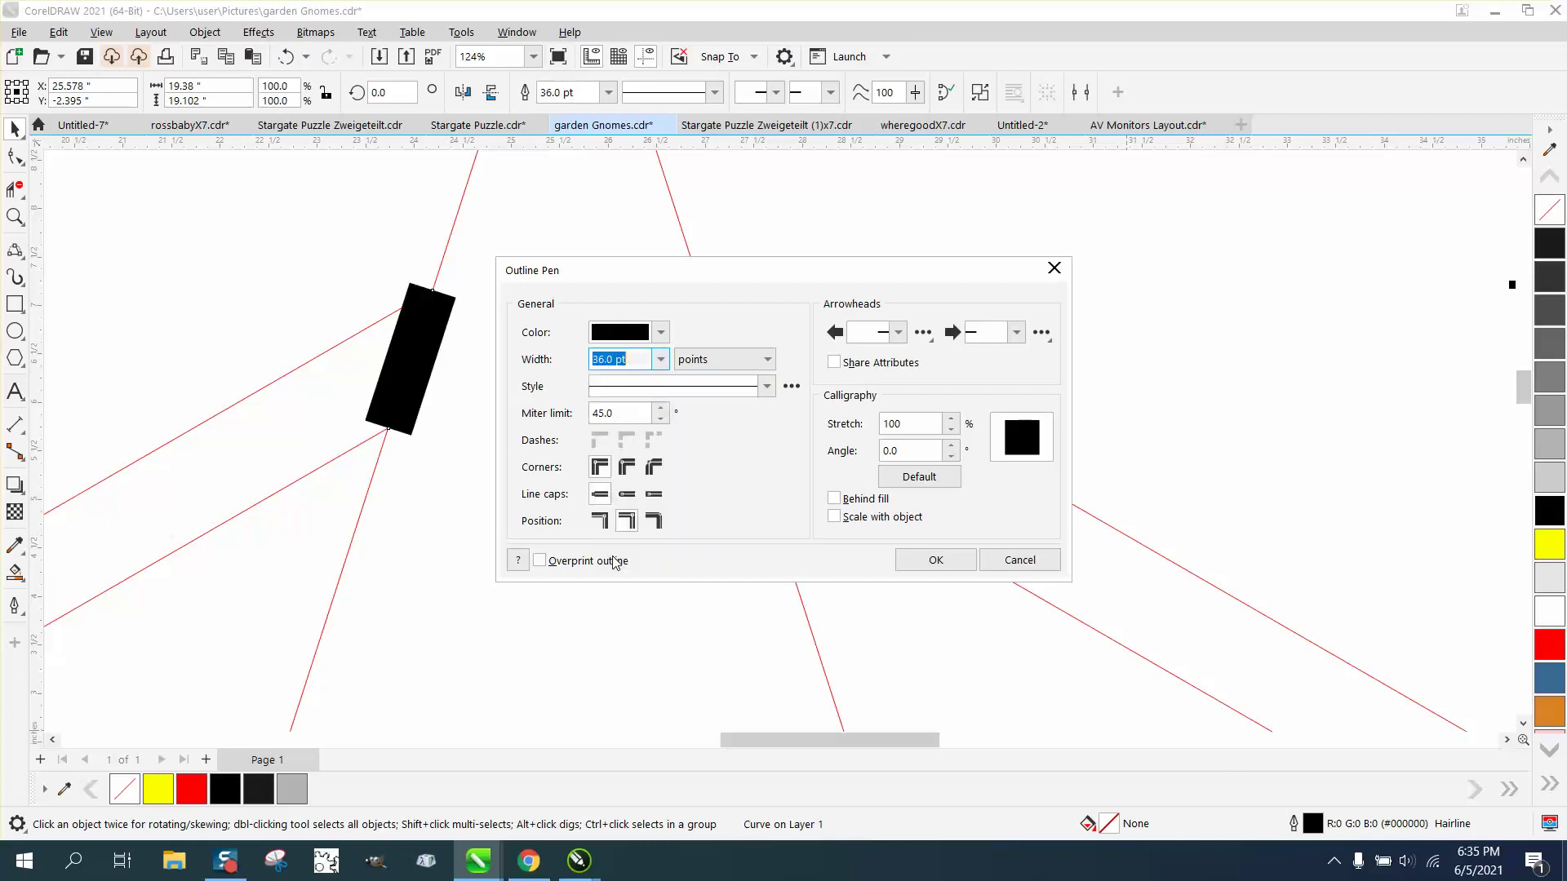
left_click(660, 359)
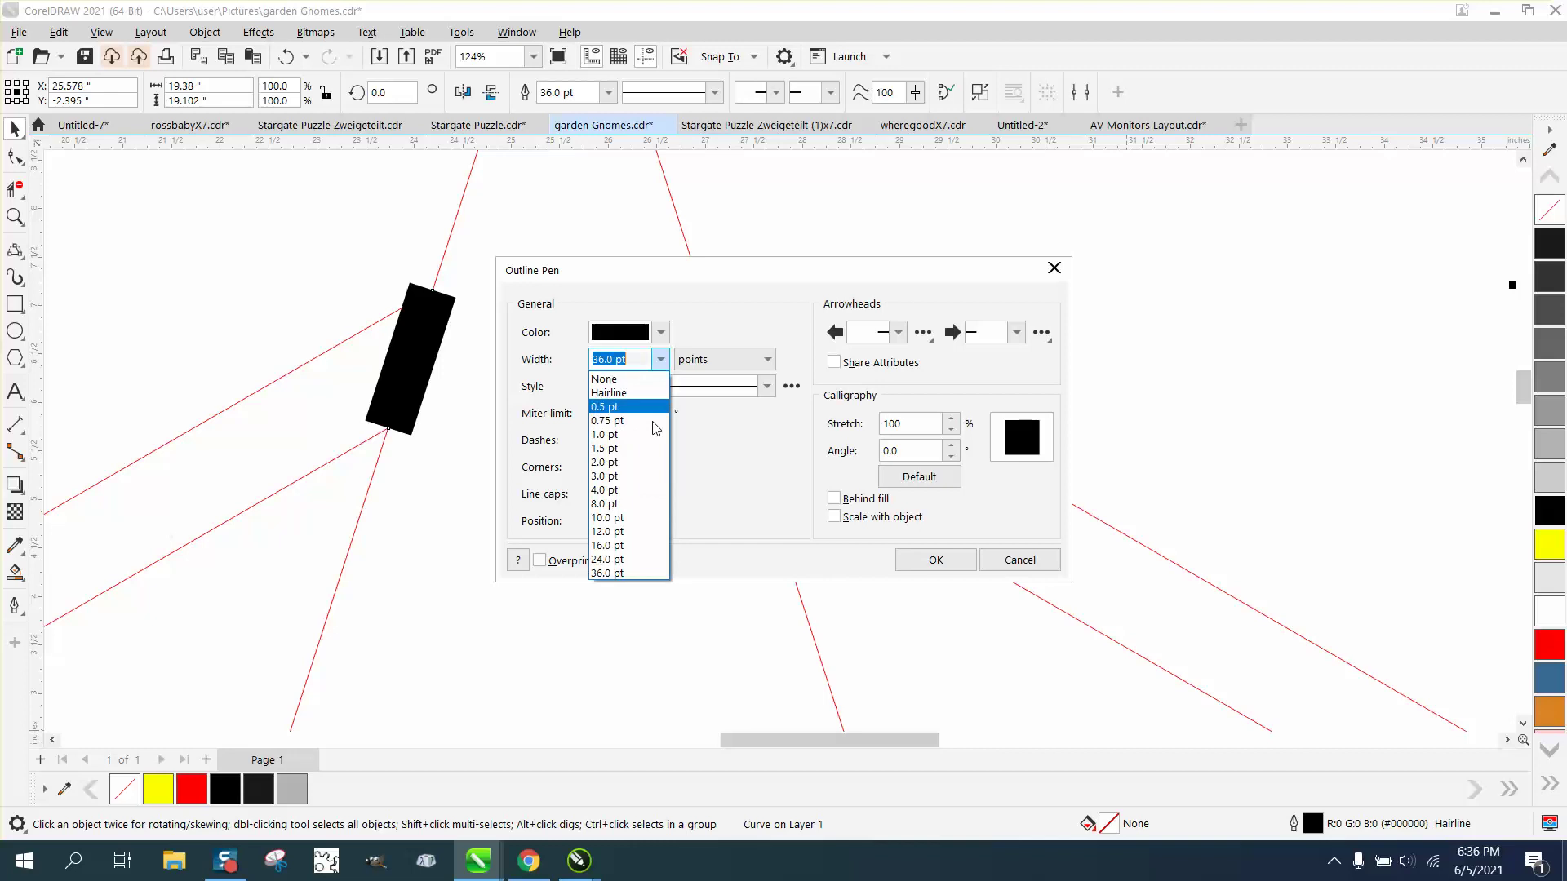
left_click(626, 523)
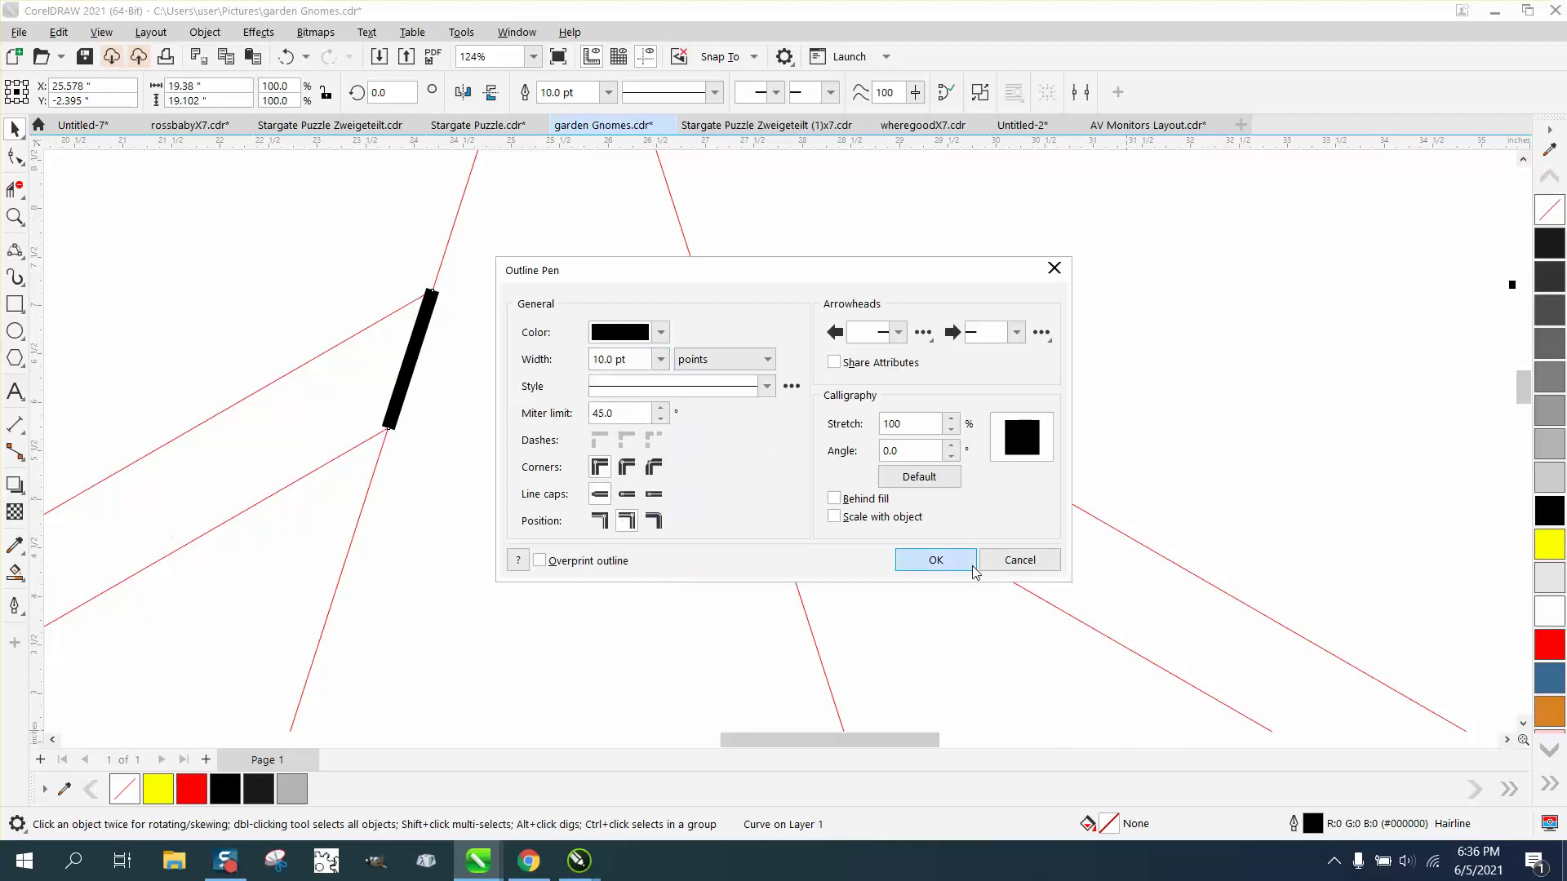
left_click(937, 560)
scroll(545, 288, "down", 2)
scroll(556, 323, "down", 2)
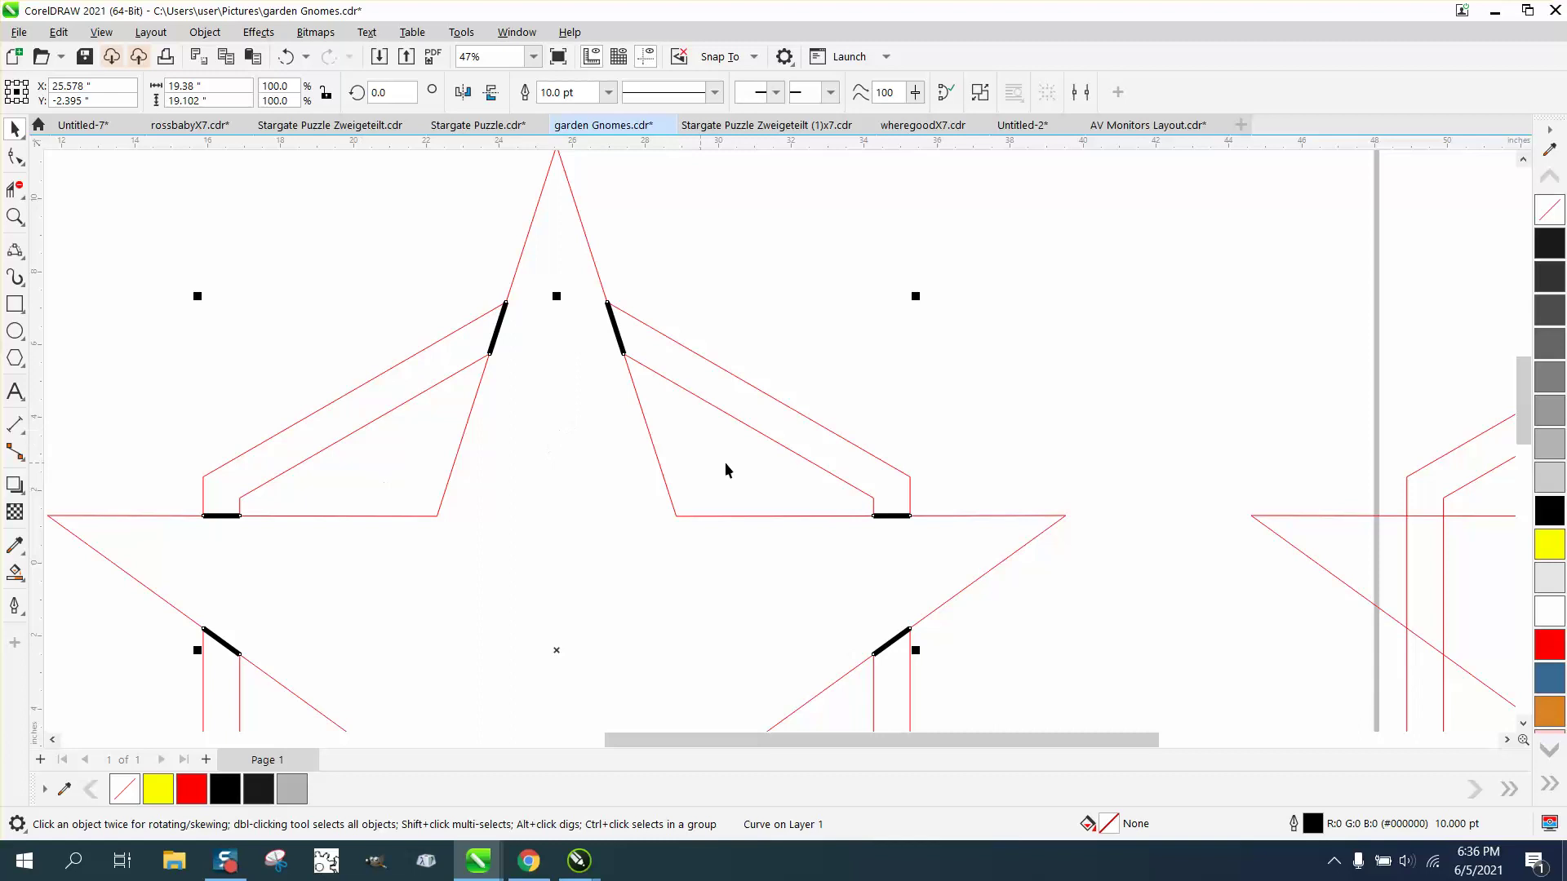
scroll(663, 457, "down", 5)
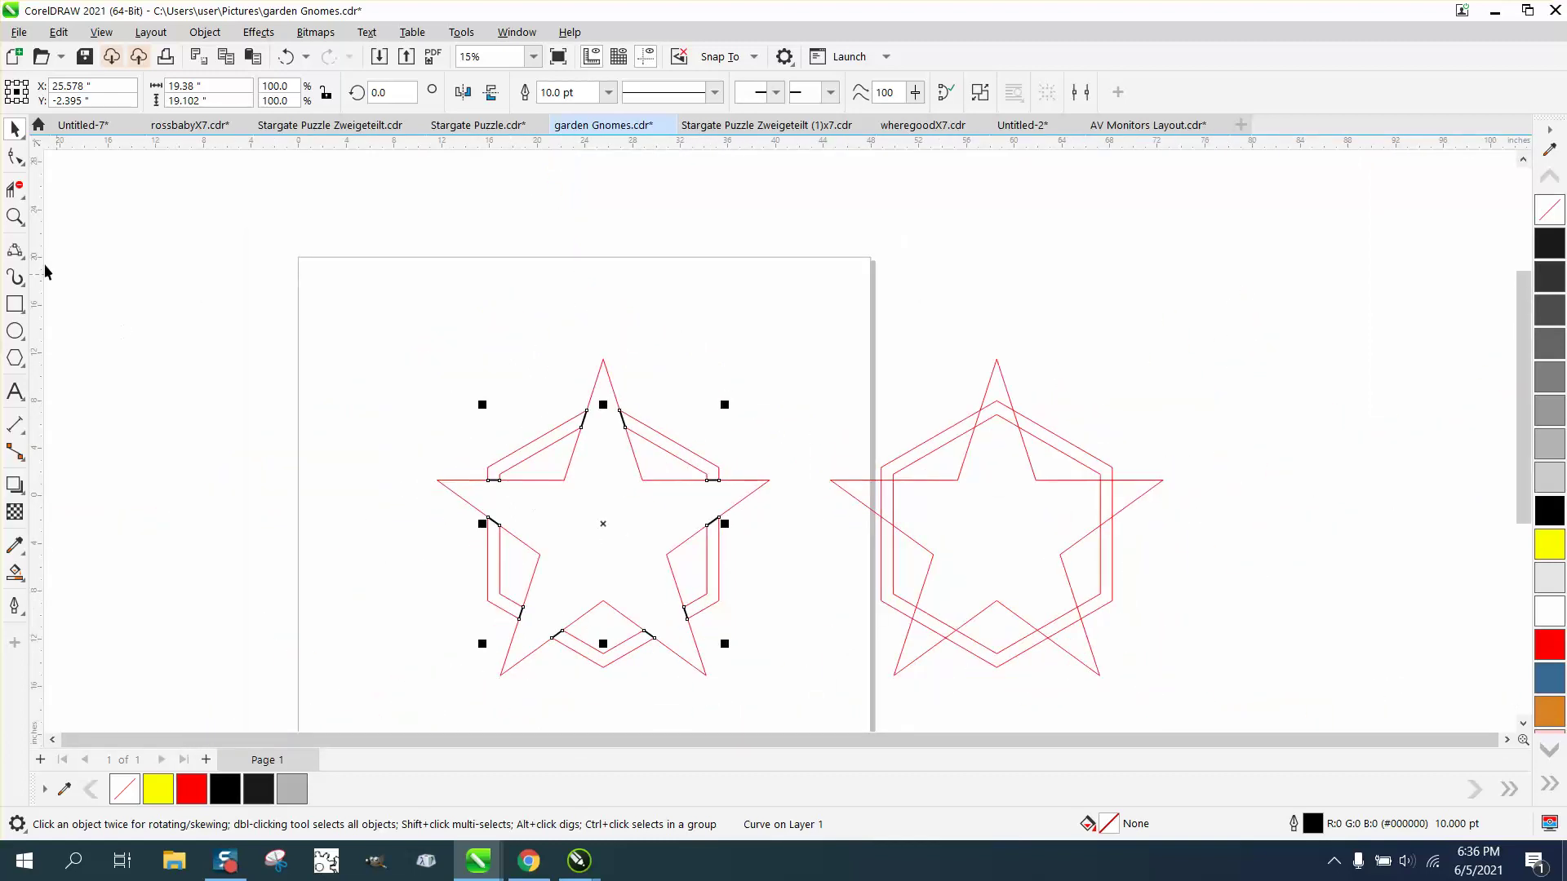
Marquee-select the left star with its black connectors and drag them together toward the page's upper-left.
left_click(15, 216)
left_click(658, 537)
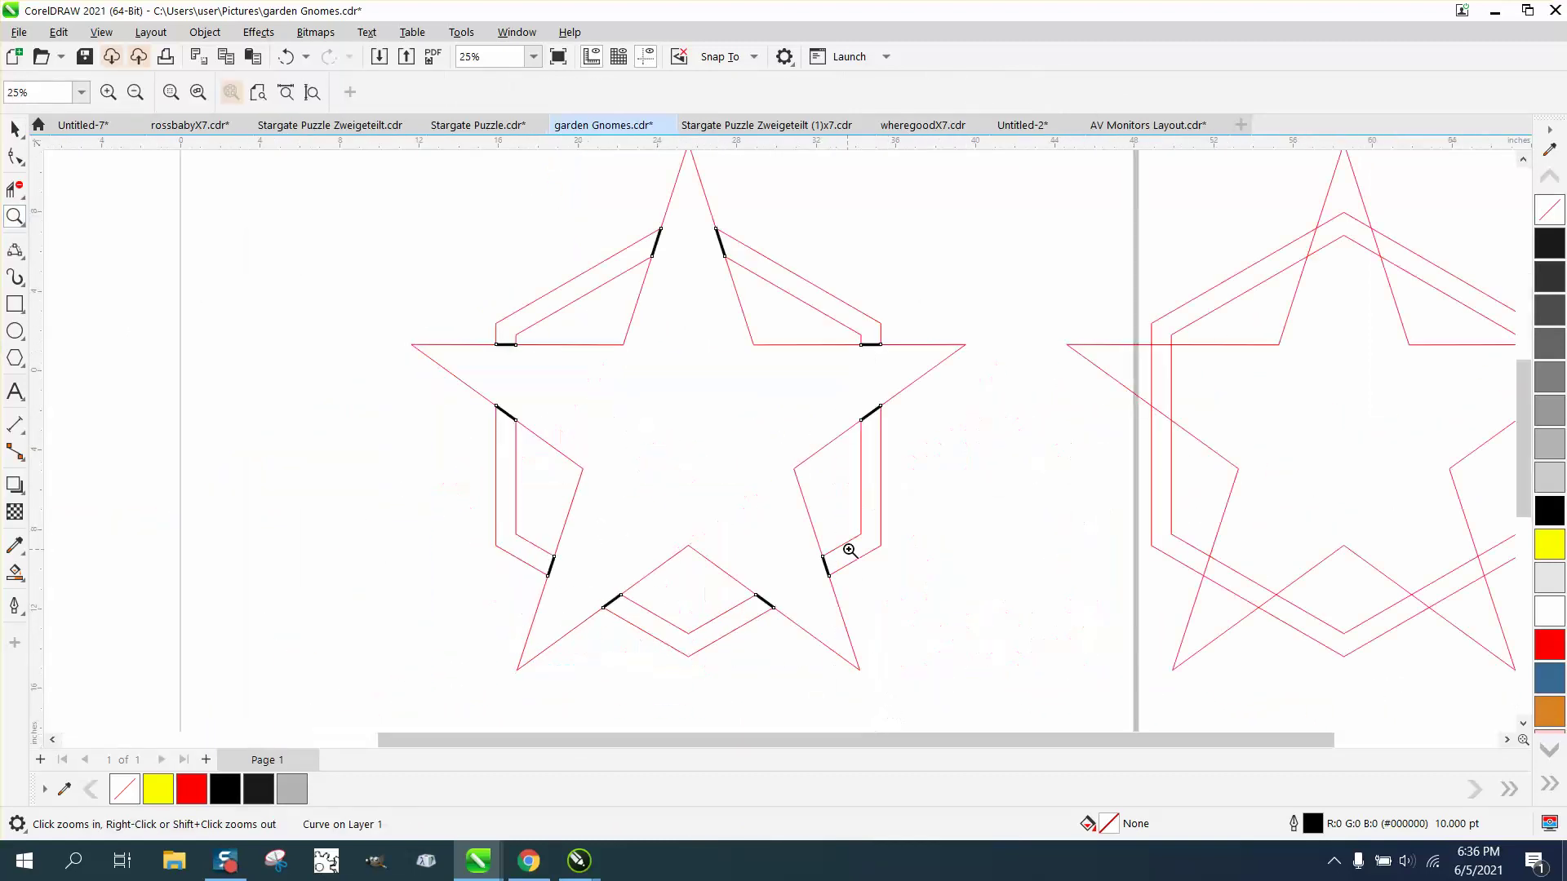
left_click(15, 129)
left_click(704, 459)
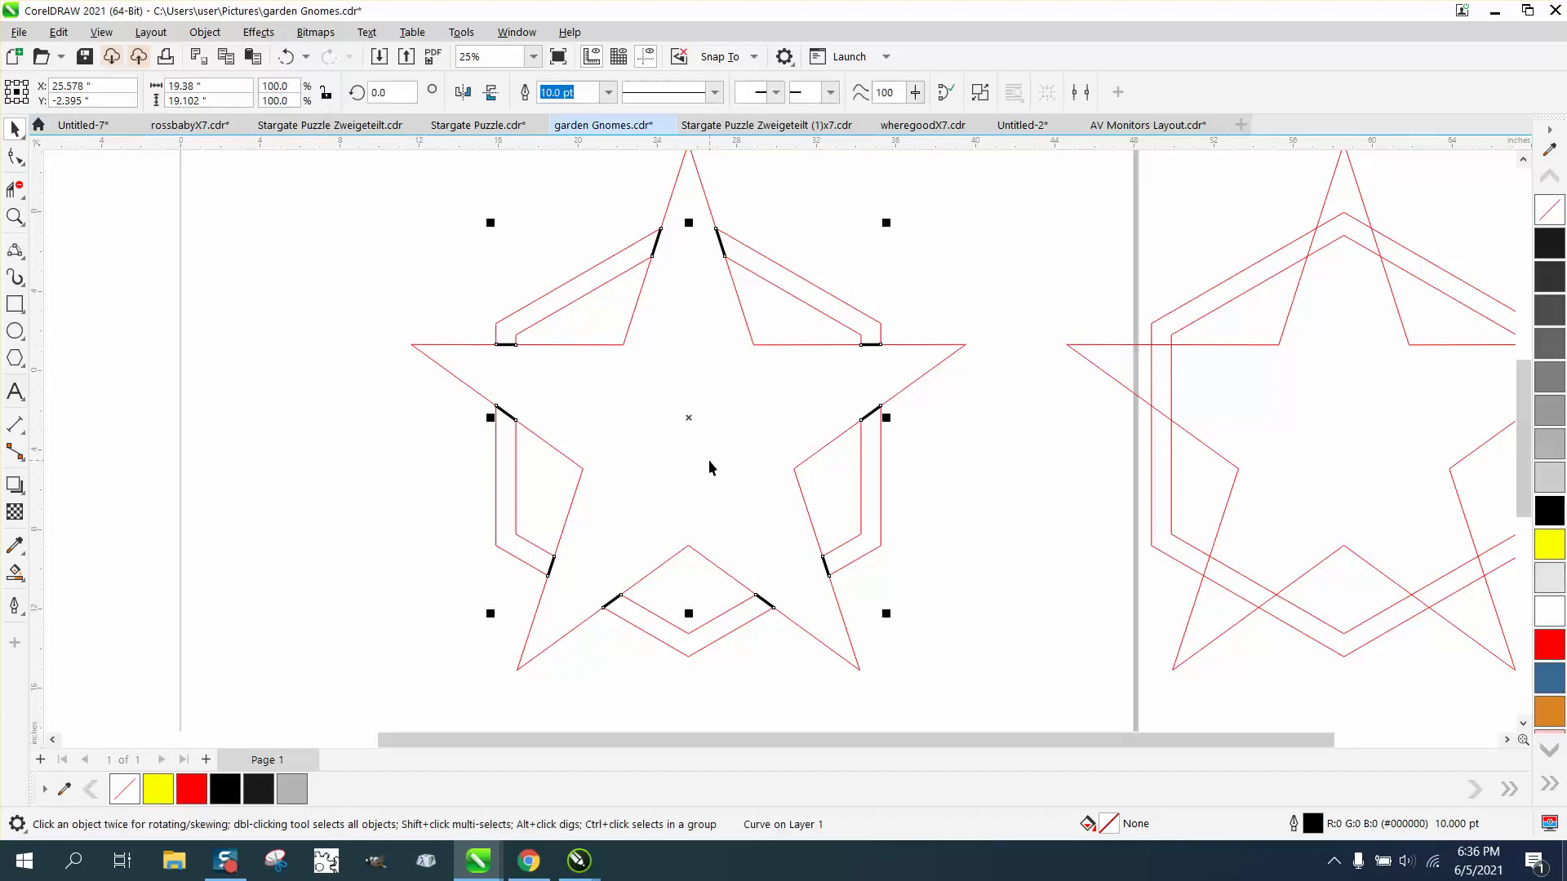
scroll(703, 459, "down", 1)
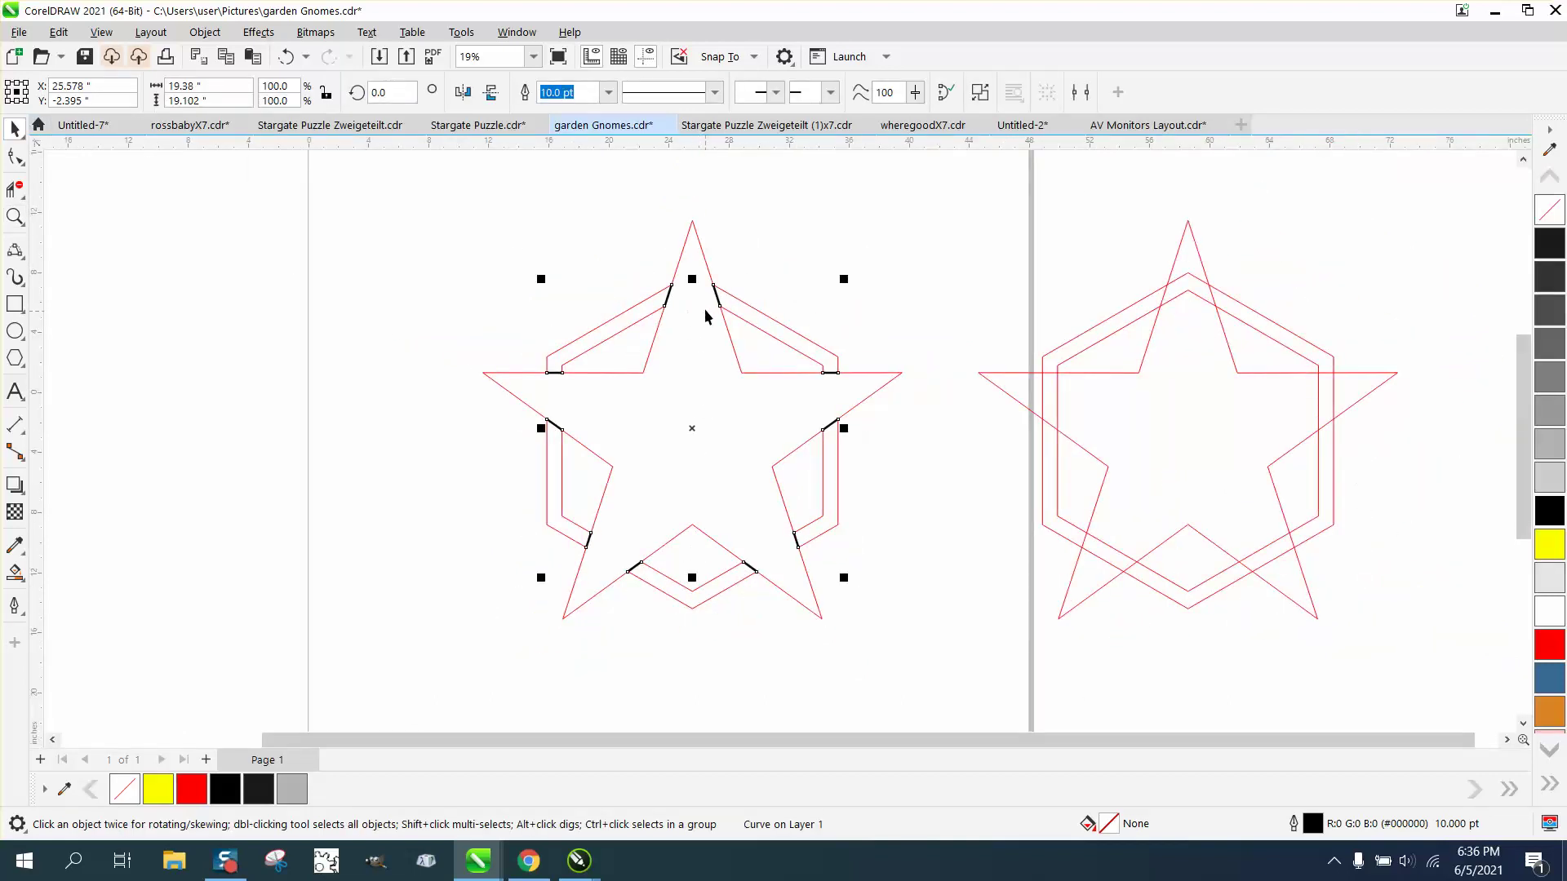
scroll(705, 343, "down", 3)
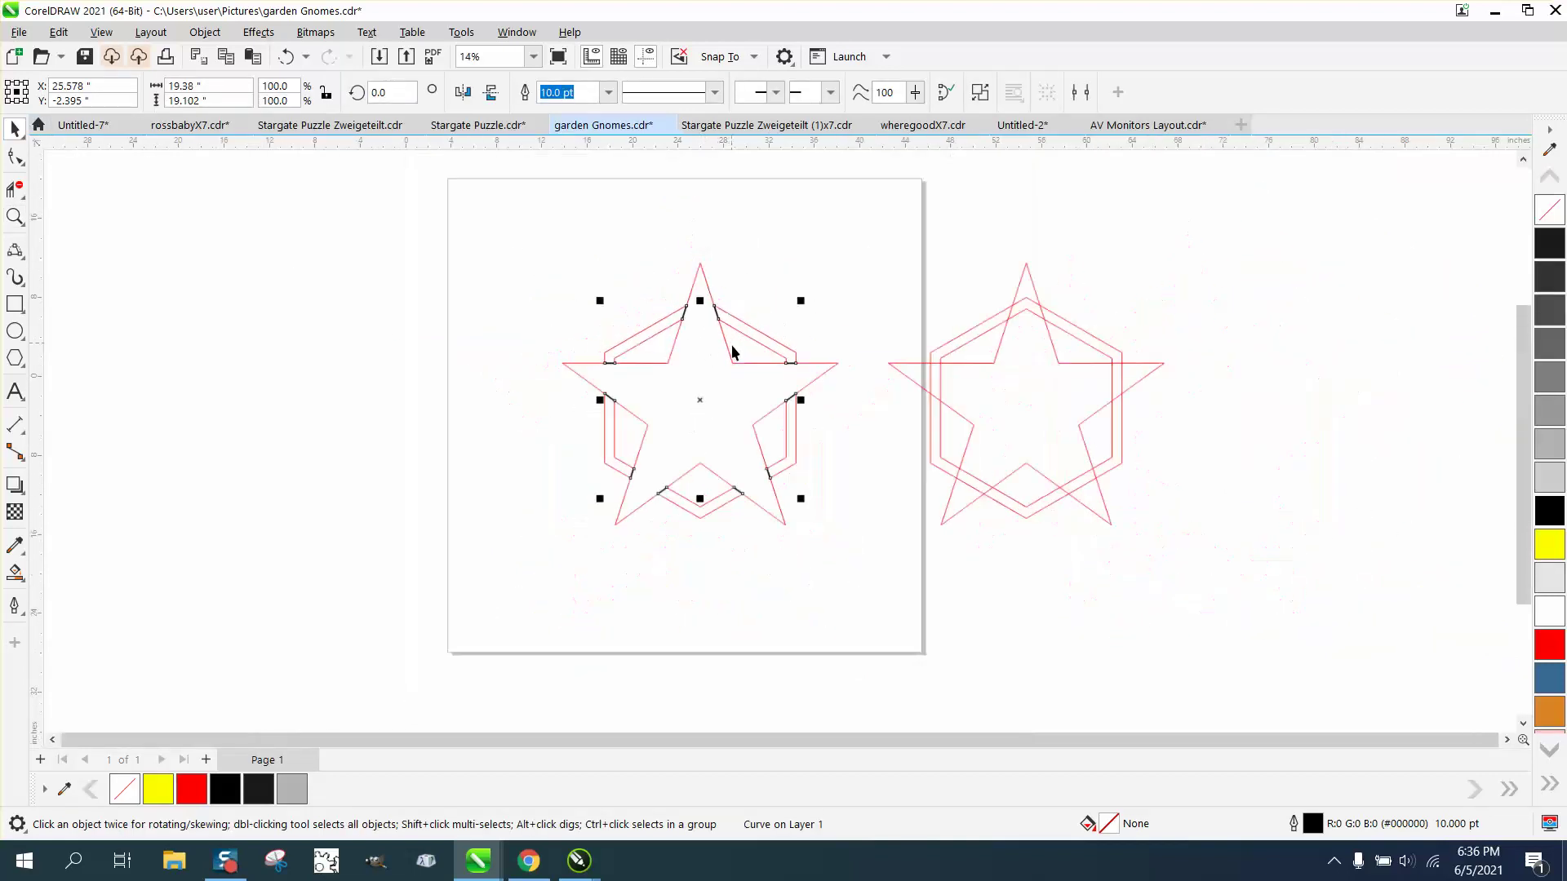
left_click_drag(696, 390, 617, 309)
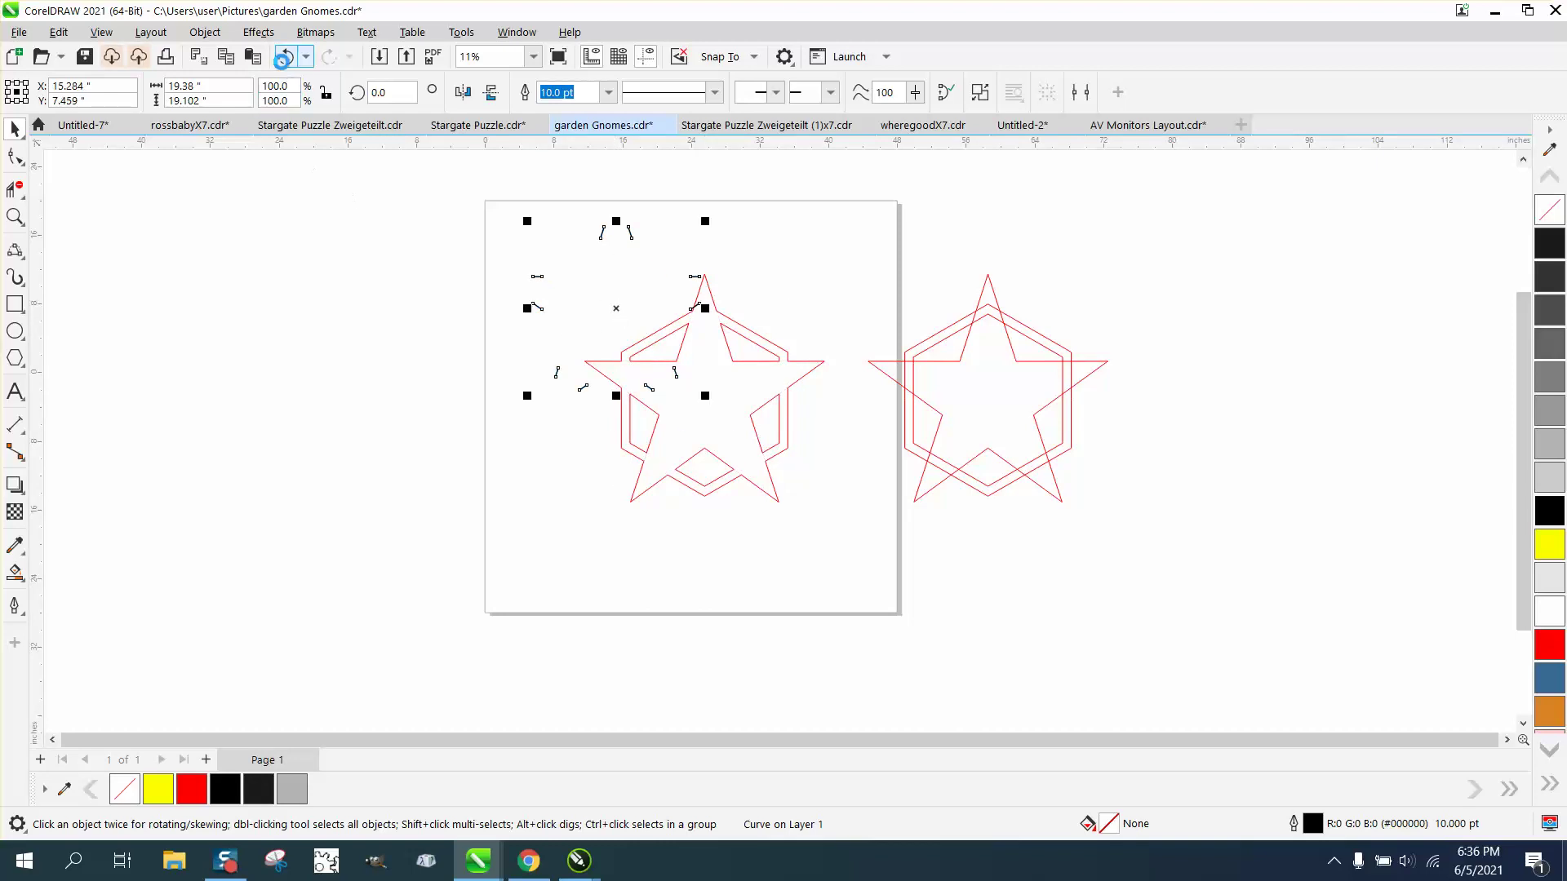
left_click(286, 57)
left_click_drag(484, 188, 888, 576)
left_click_drag(717, 395, 605, 328)
Nudge the red star outline 33" left off the page and set the black connectors' outline to Hairline.
left_click(504, 312)
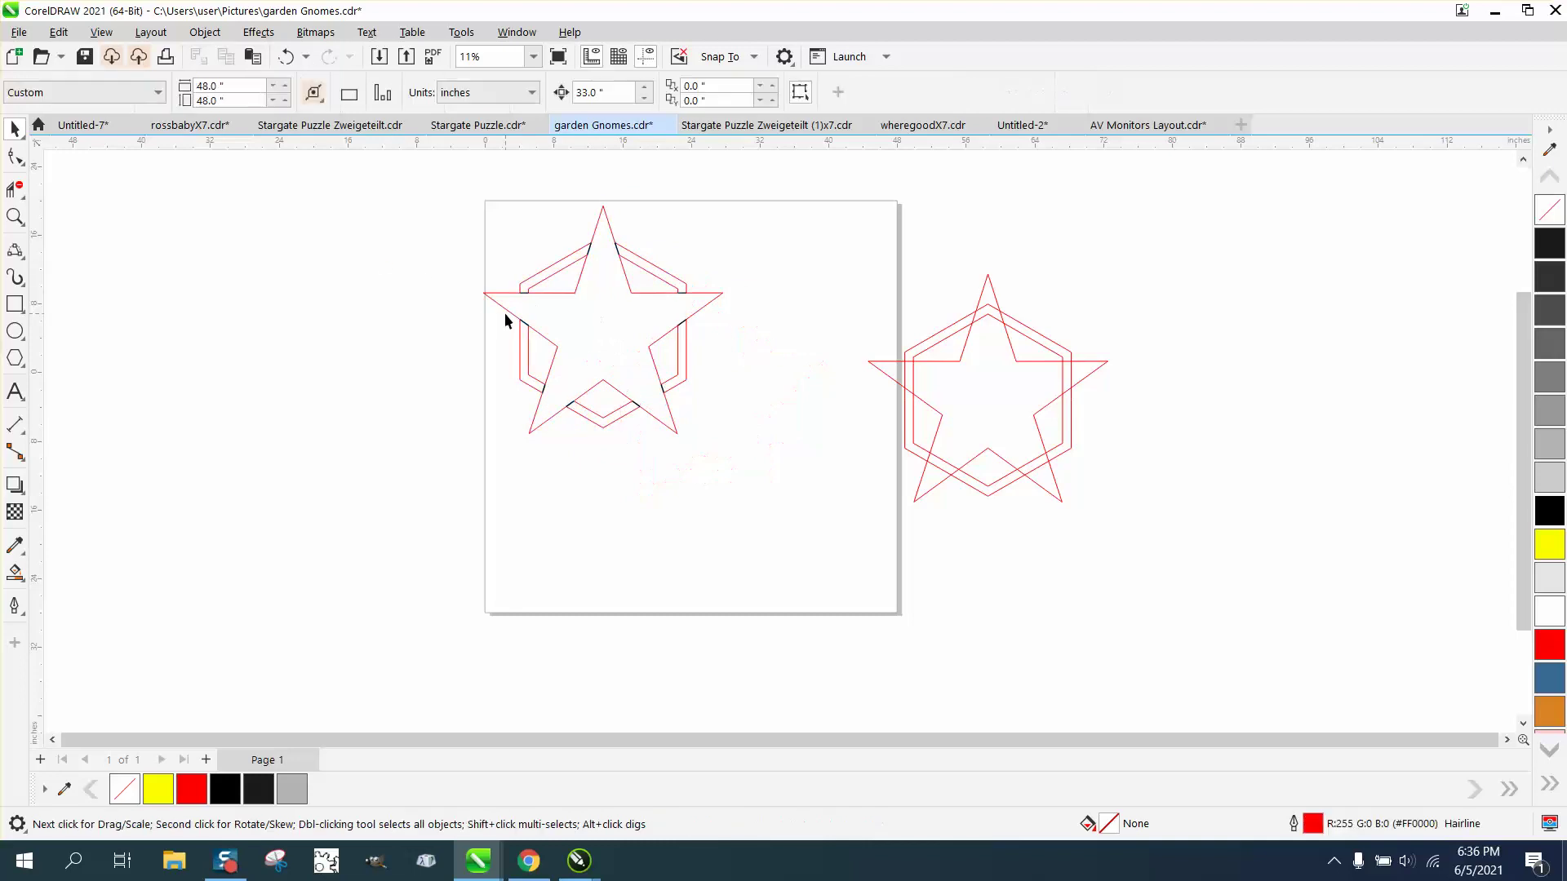
key("Left")
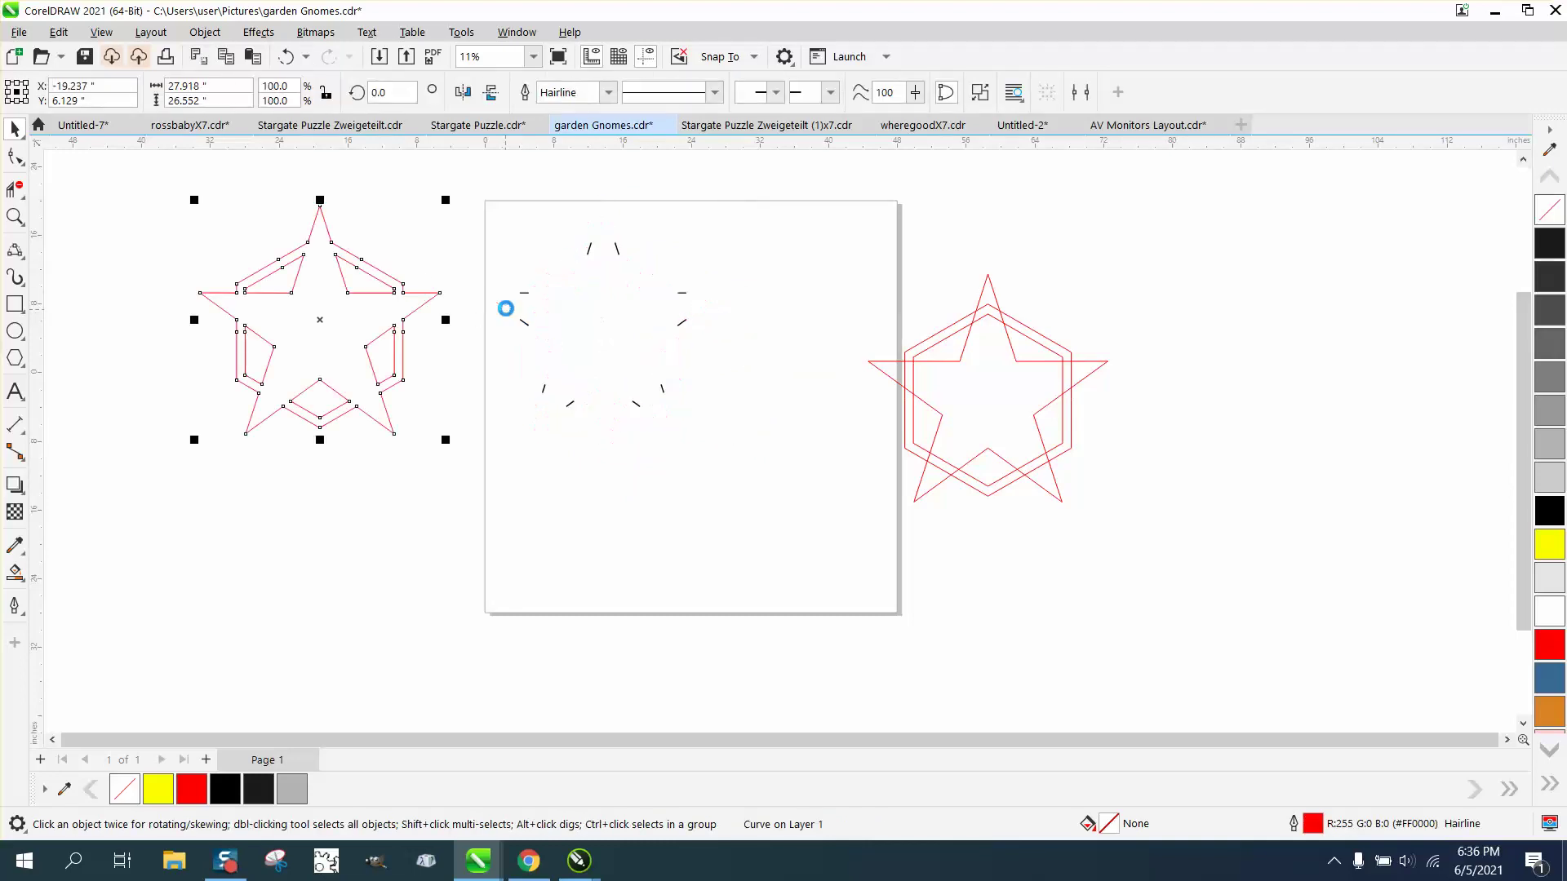
left_click_drag(480, 201, 763, 459)
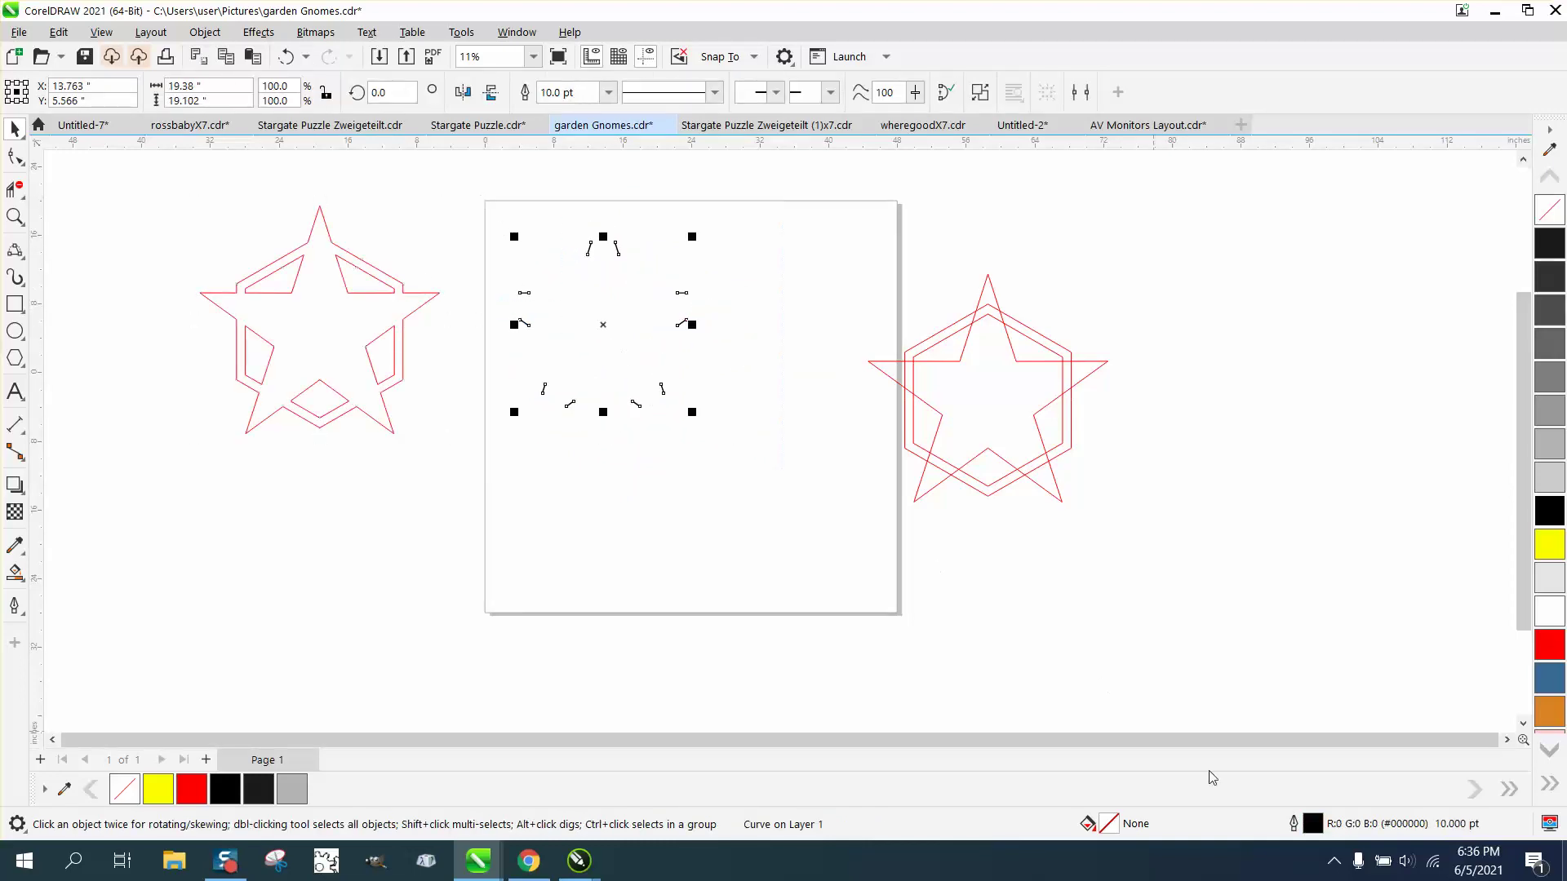
double_click(1321, 828)
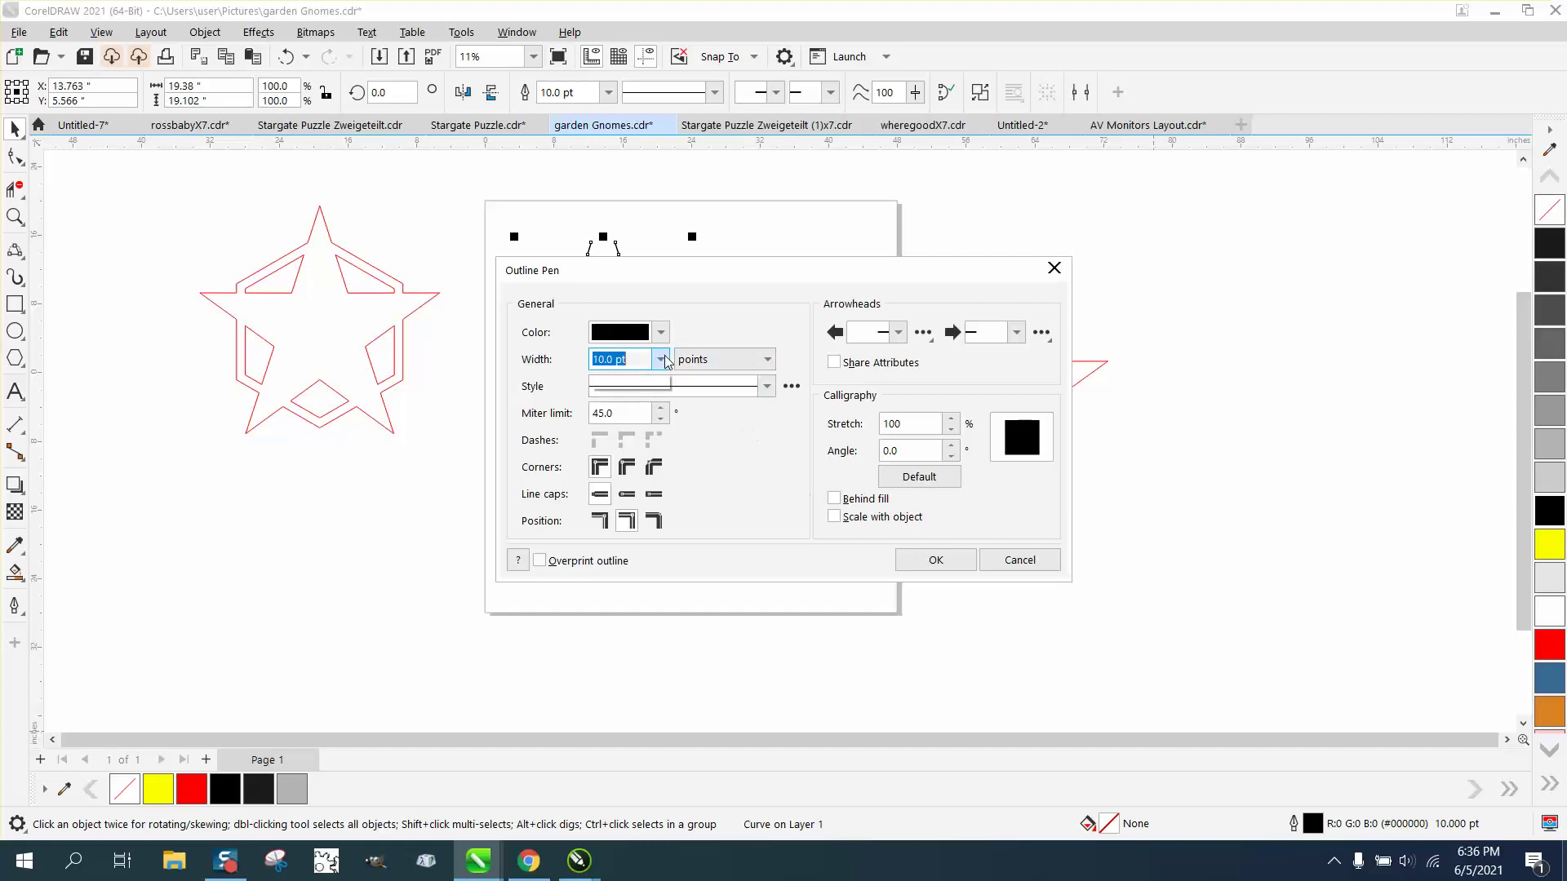
left_click(660, 359)
left_click(618, 392)
left_click(935, 560)
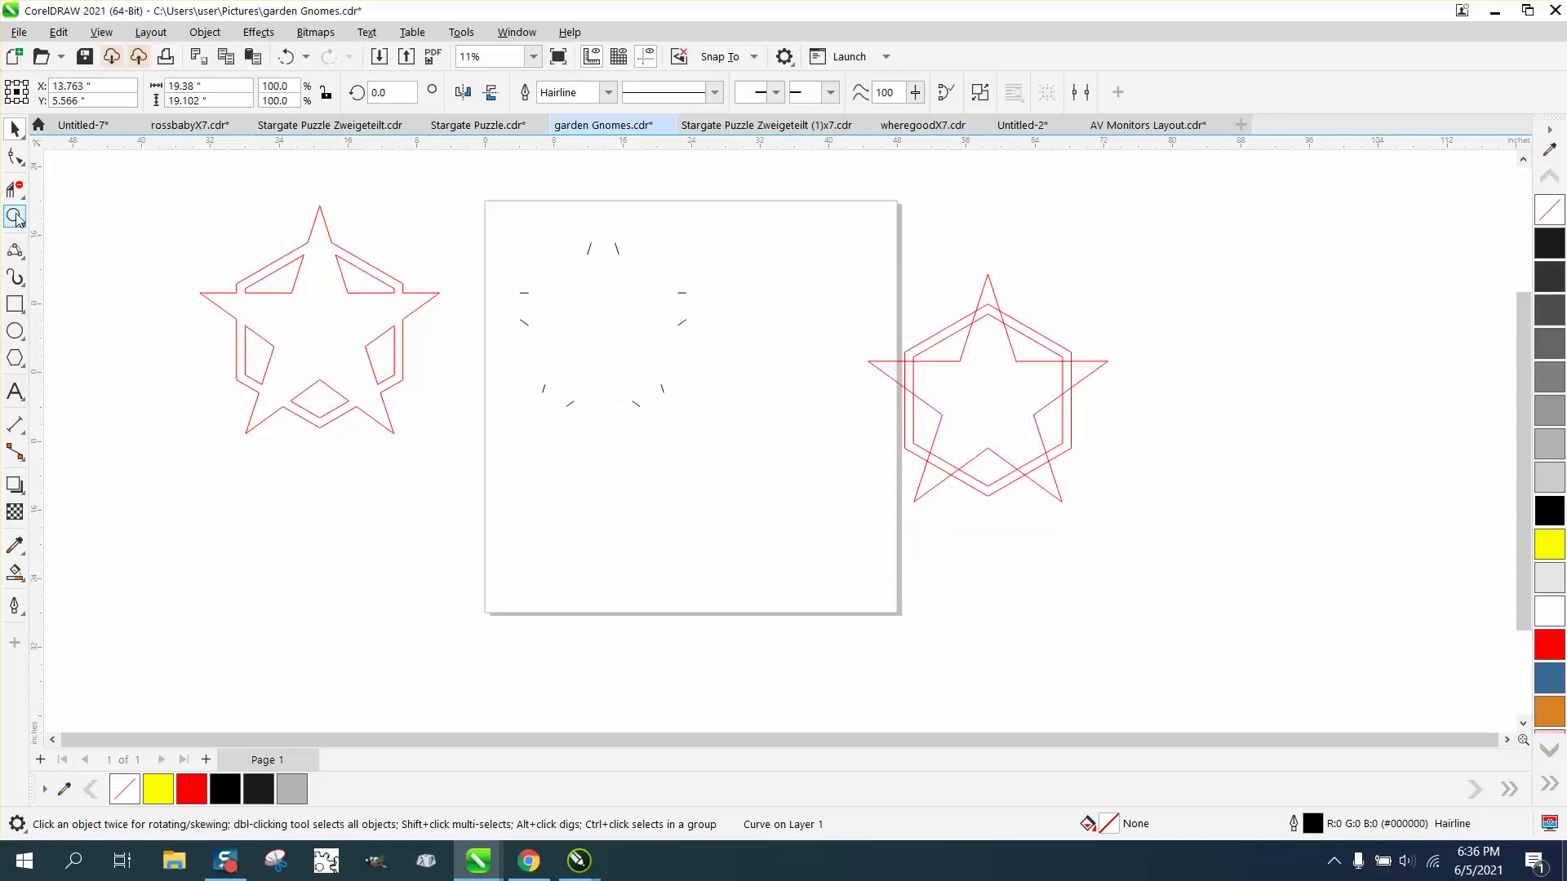
Zoom in on the connector segments and reselect the connector curve.
left_click_drag(551, 217, 696, 311)
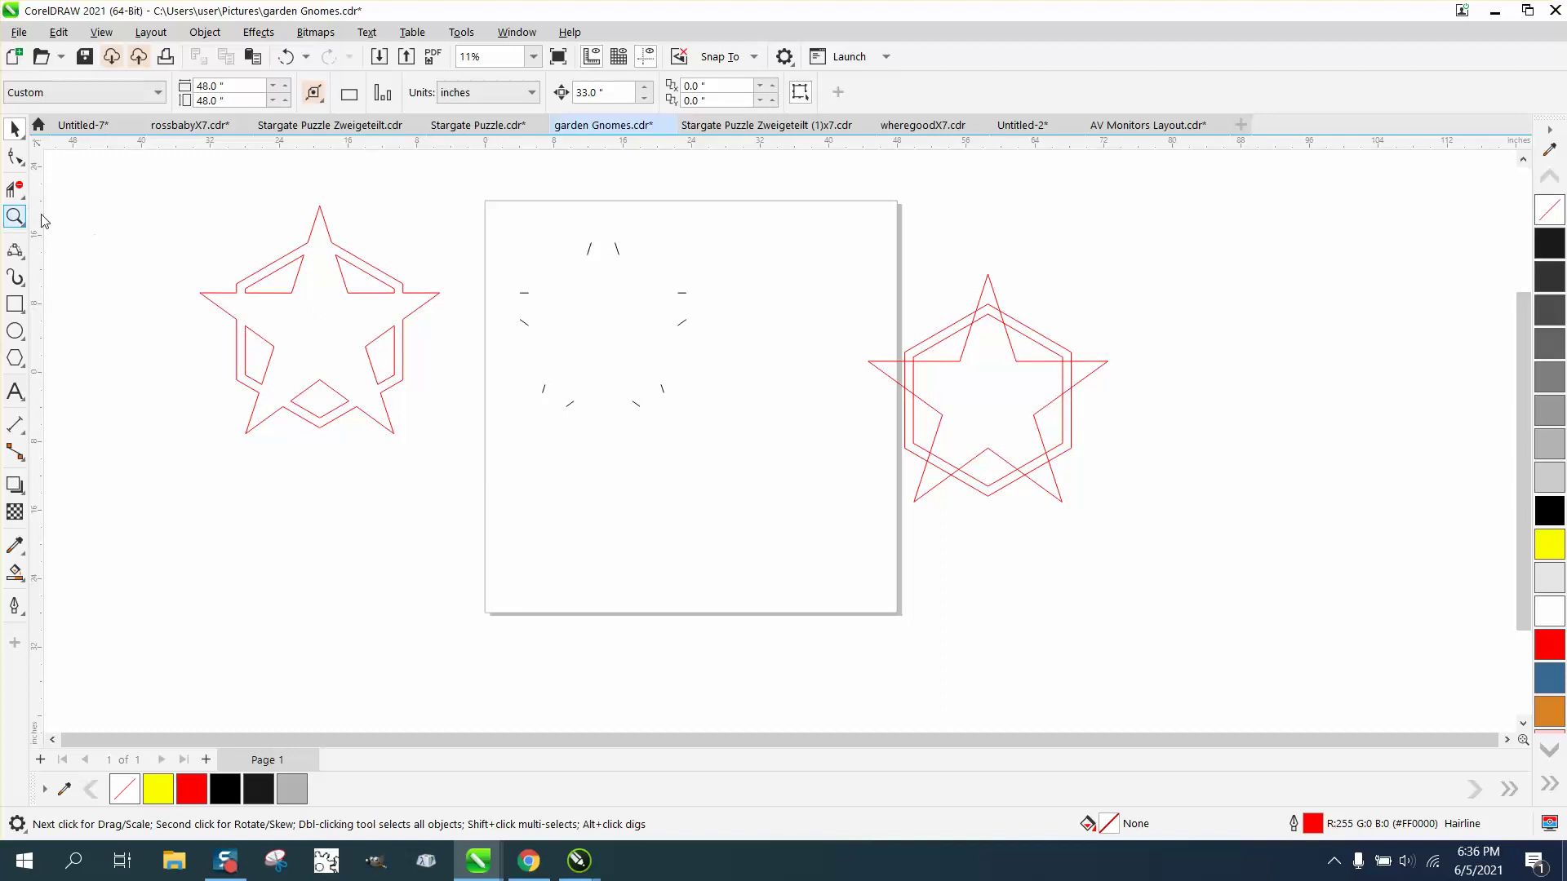
left_click(15, 216)
left_click_drag(528, 231, 775, 416)
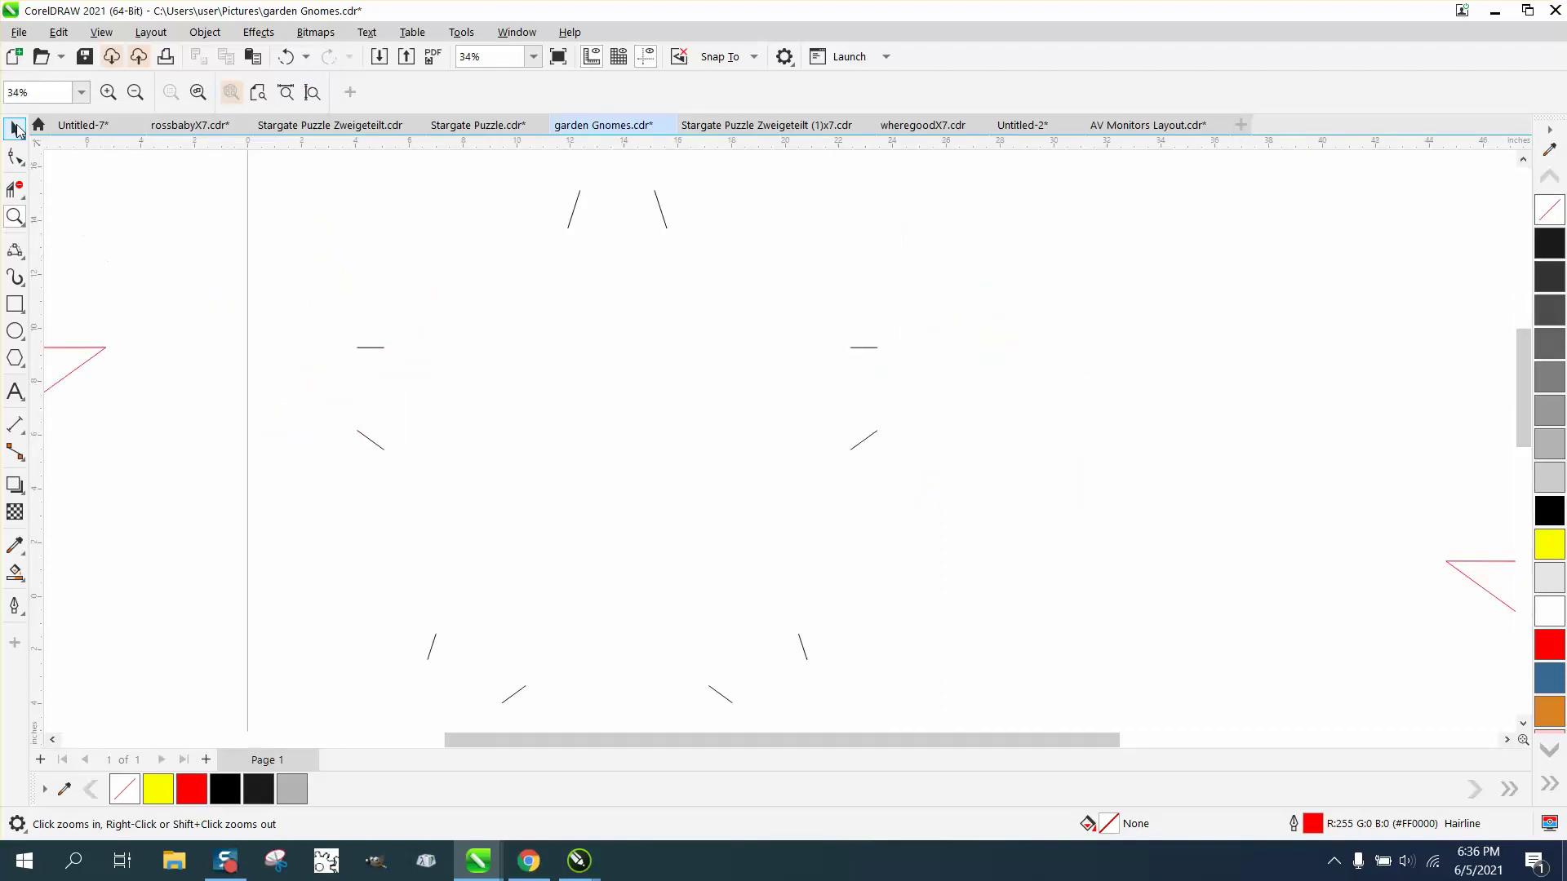
left_click(14, 128)
left_click(382, 348)
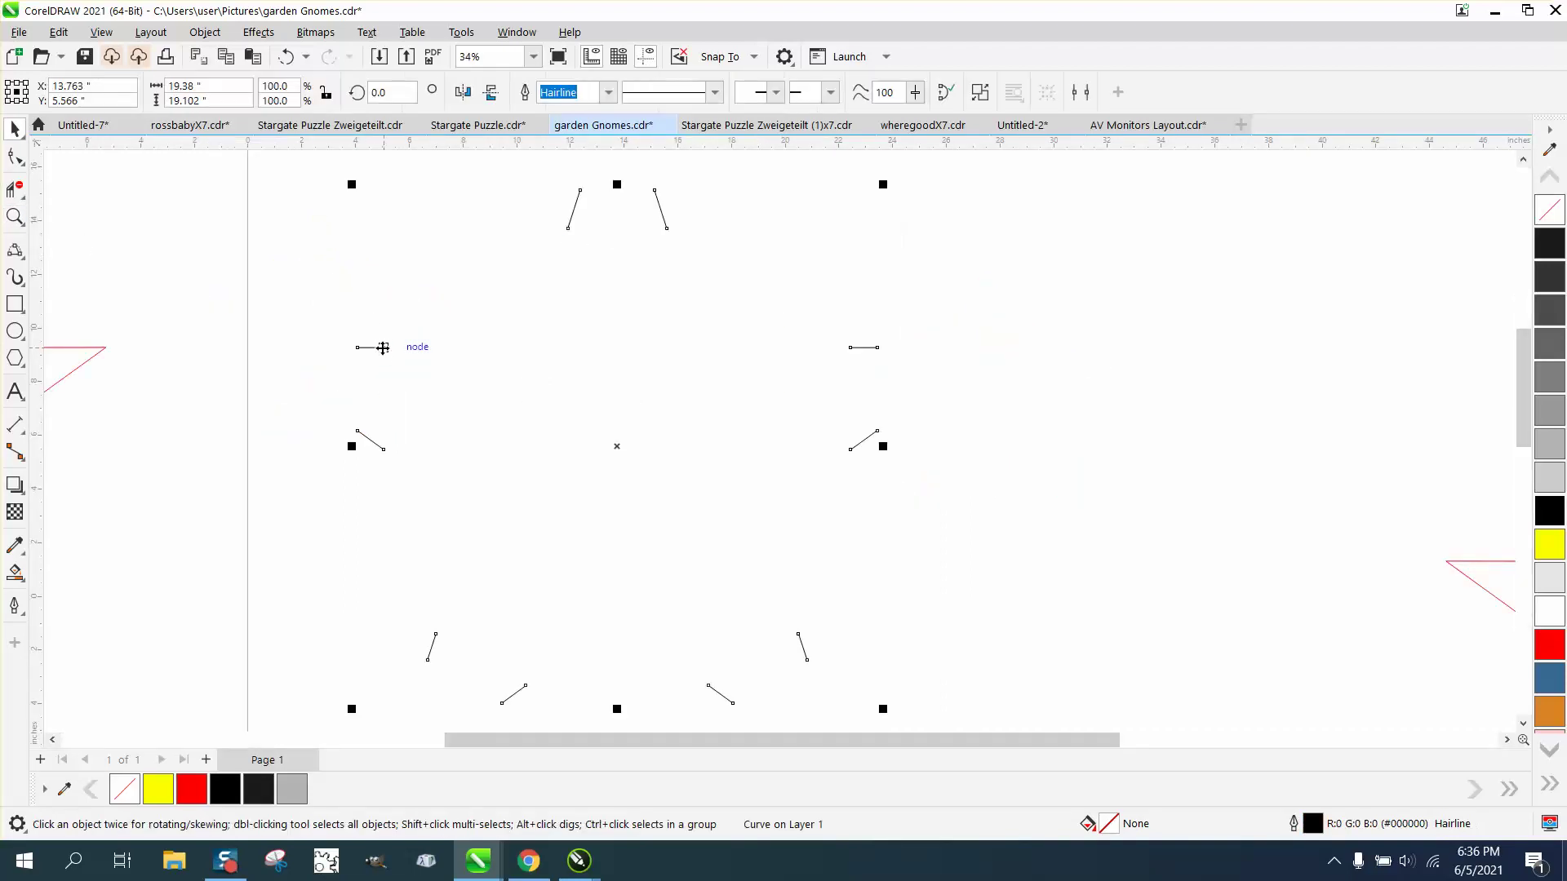
scroll(375, 346, "down", 1)
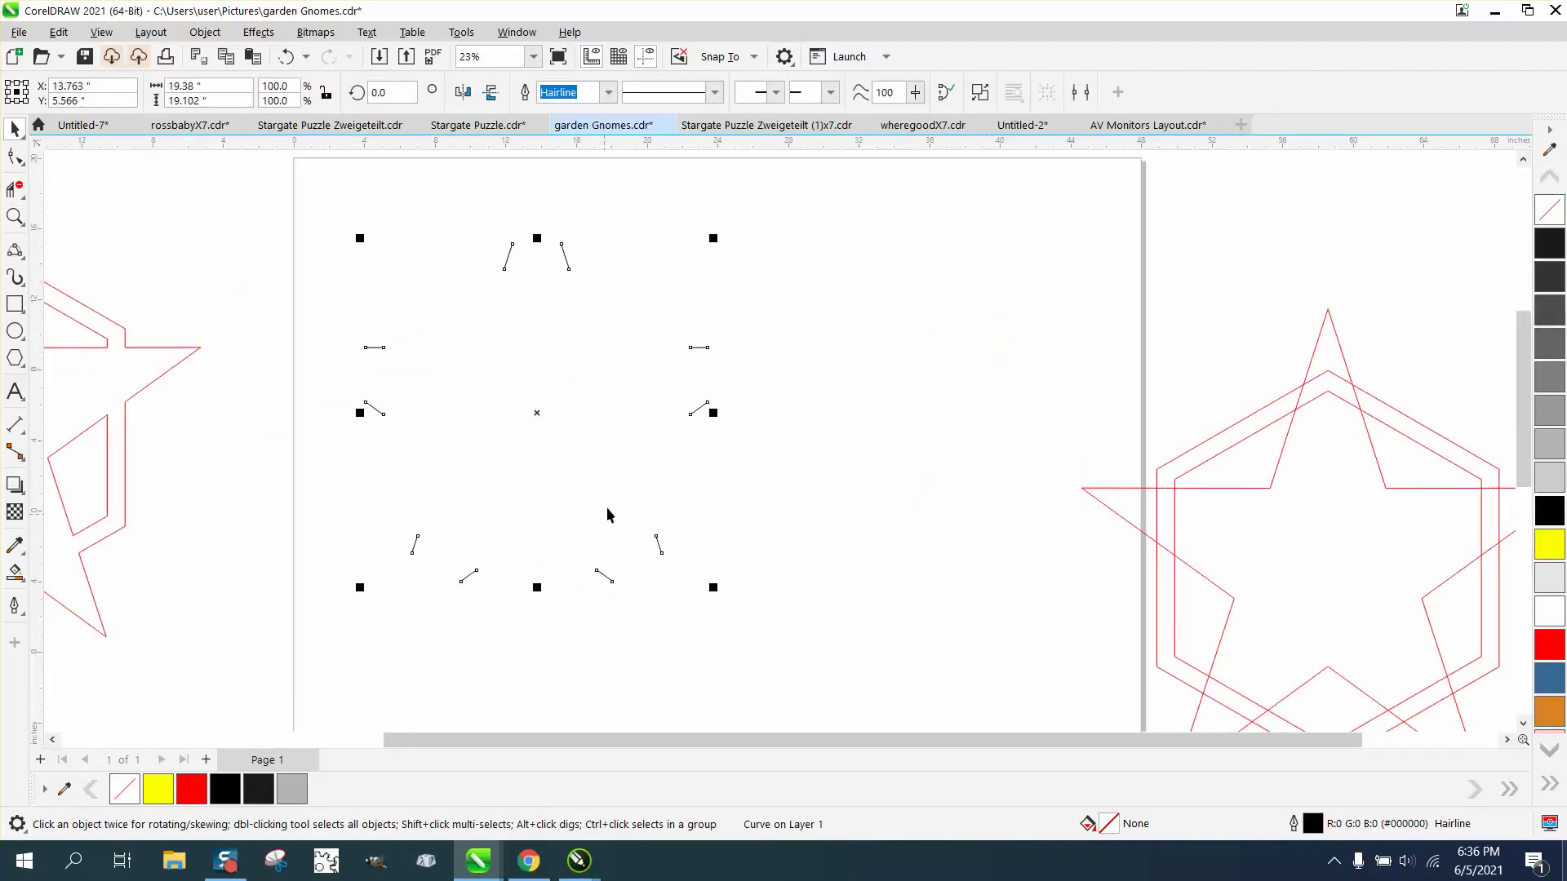
scroll(614, 504, "down", 1)
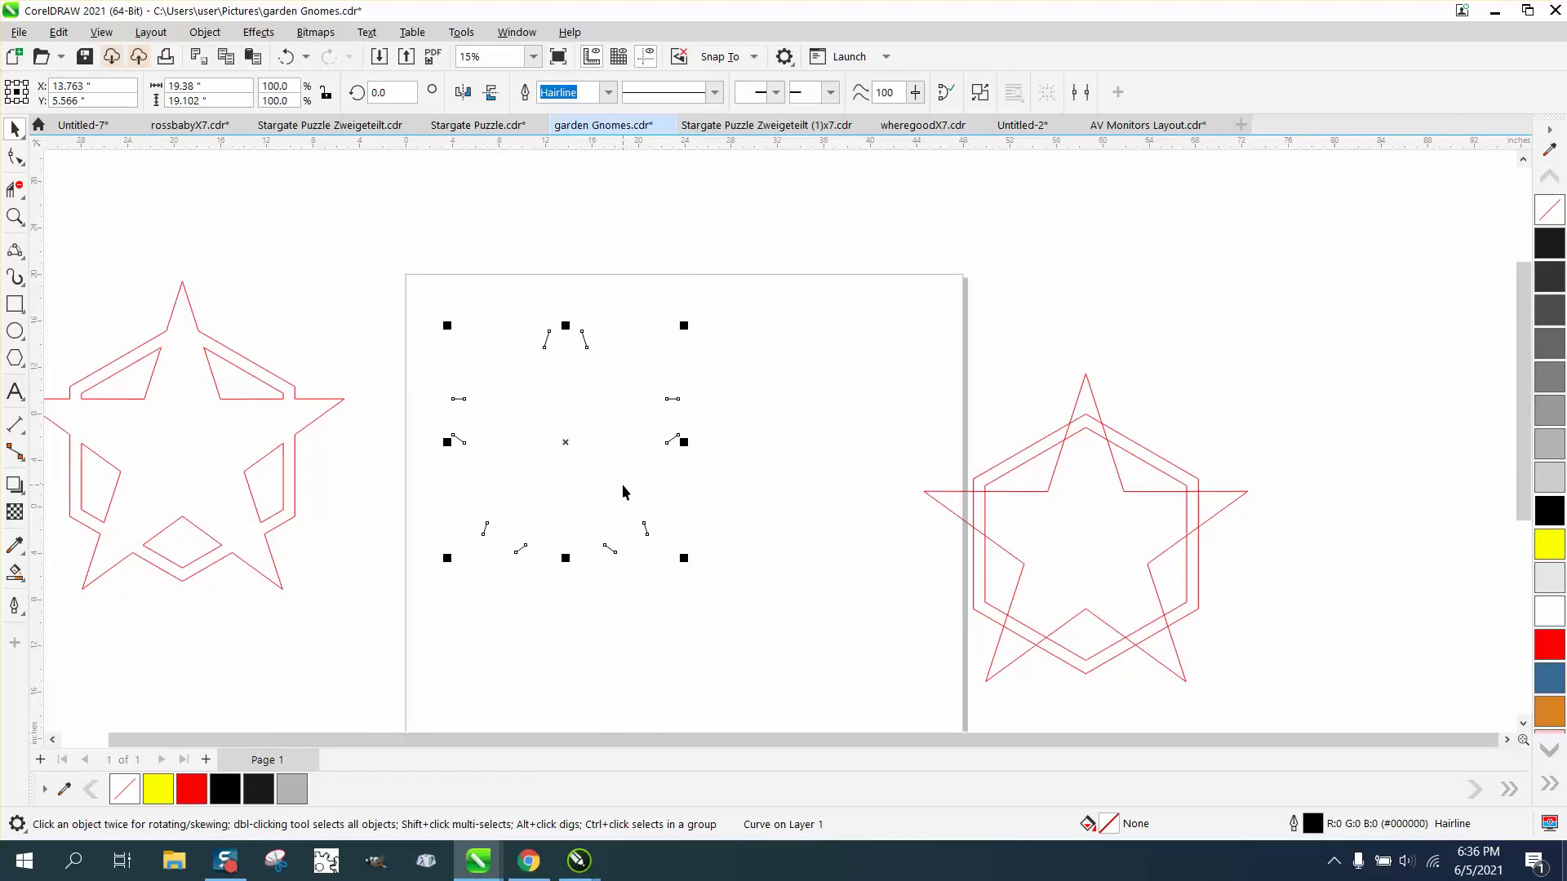
Nudge the connector curve 33" up off the page and the red star outline 33" right back onto it.
key("Up")
left_click(159, 458)
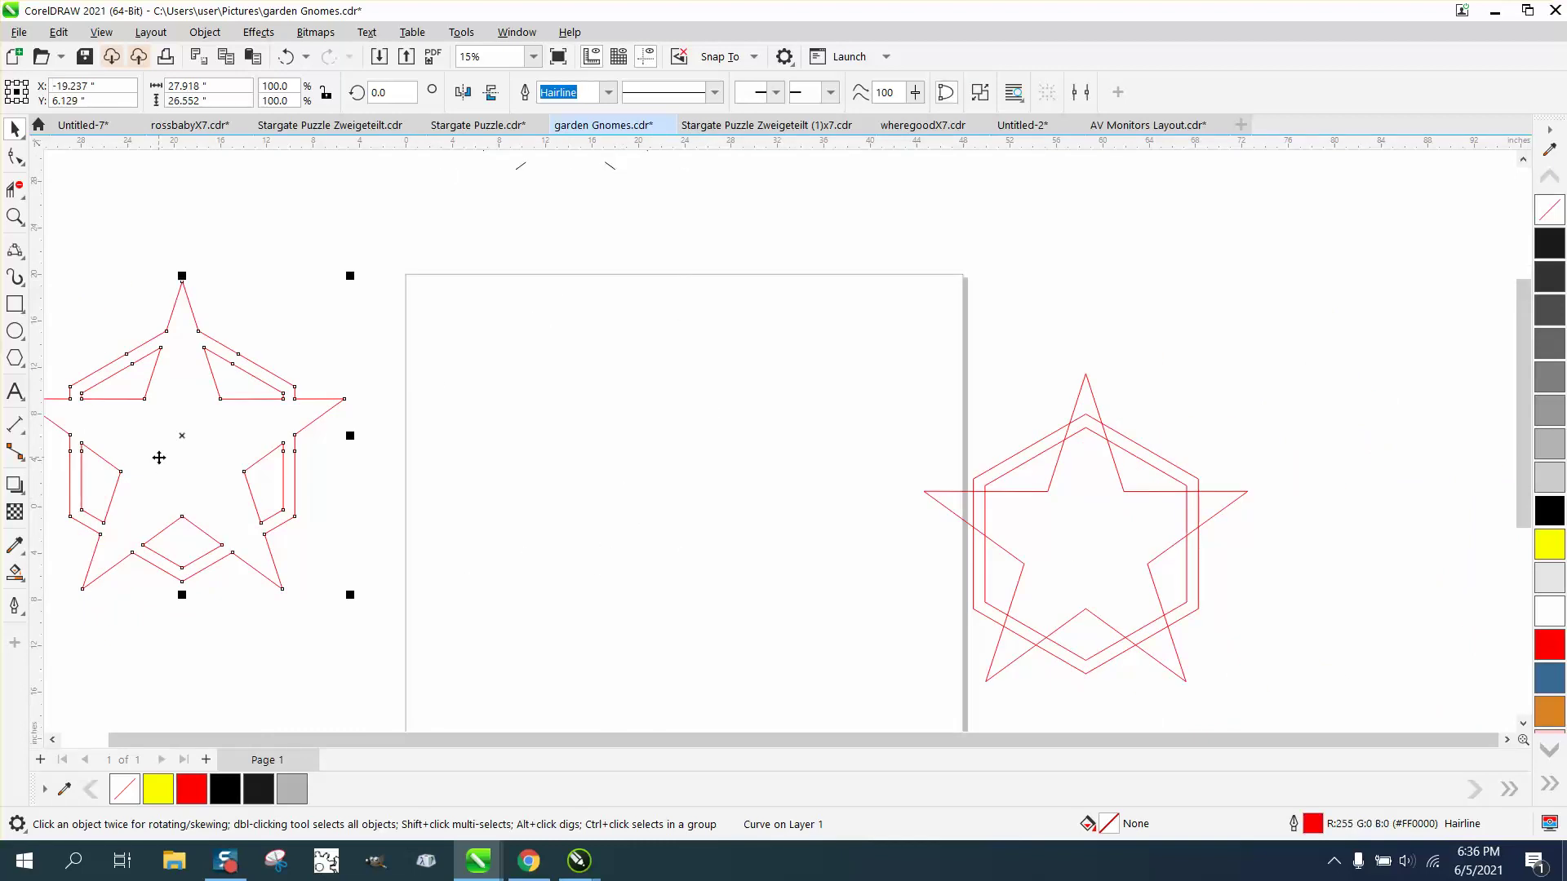
key("Right")
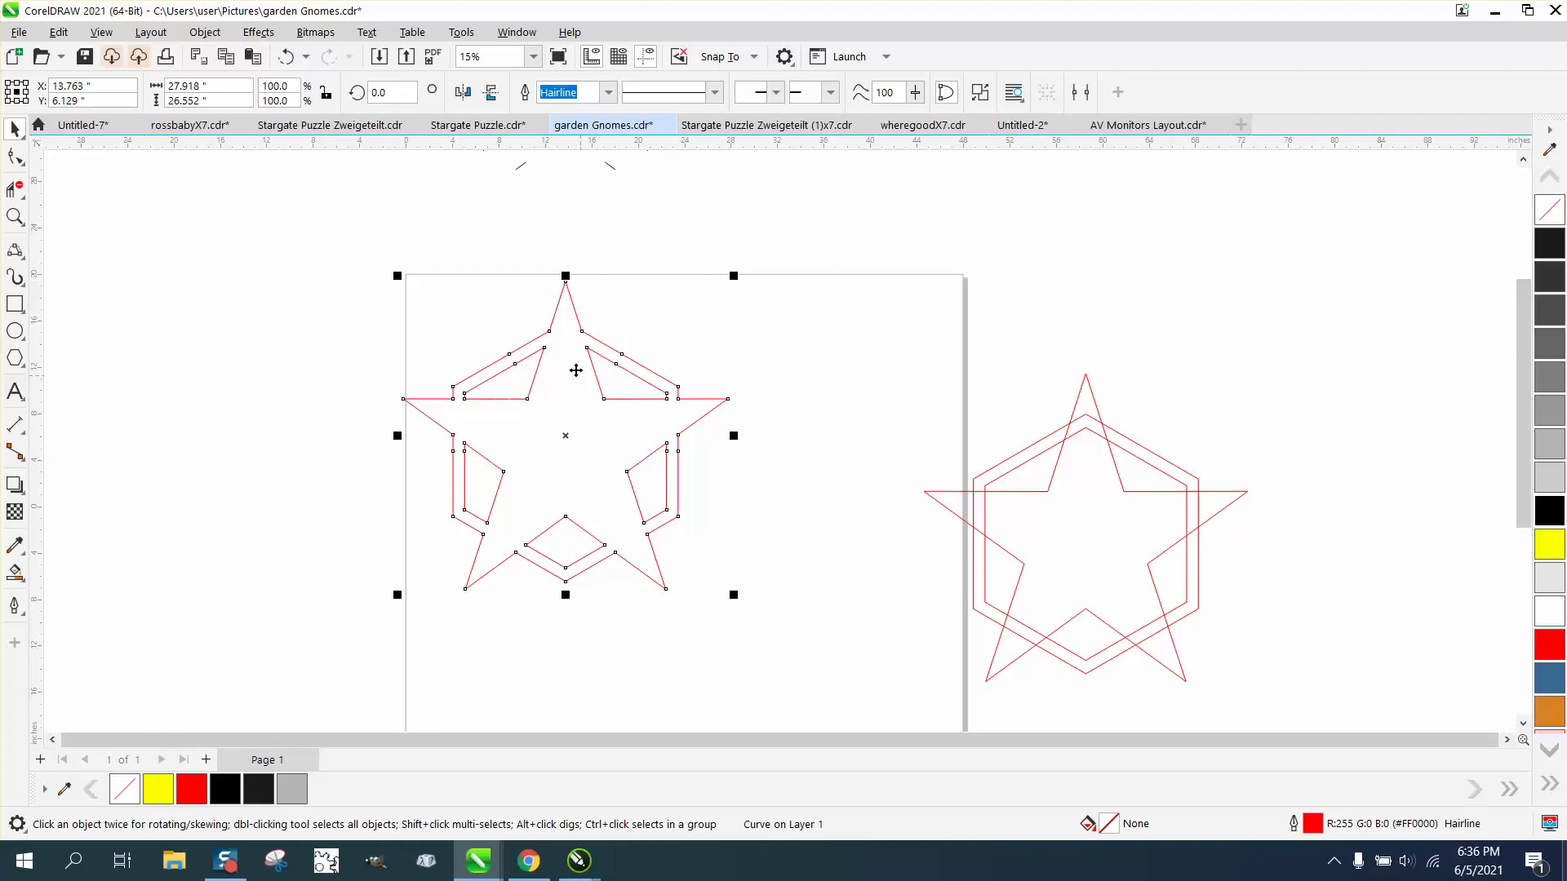
scroll(634, 414, "down", 1)
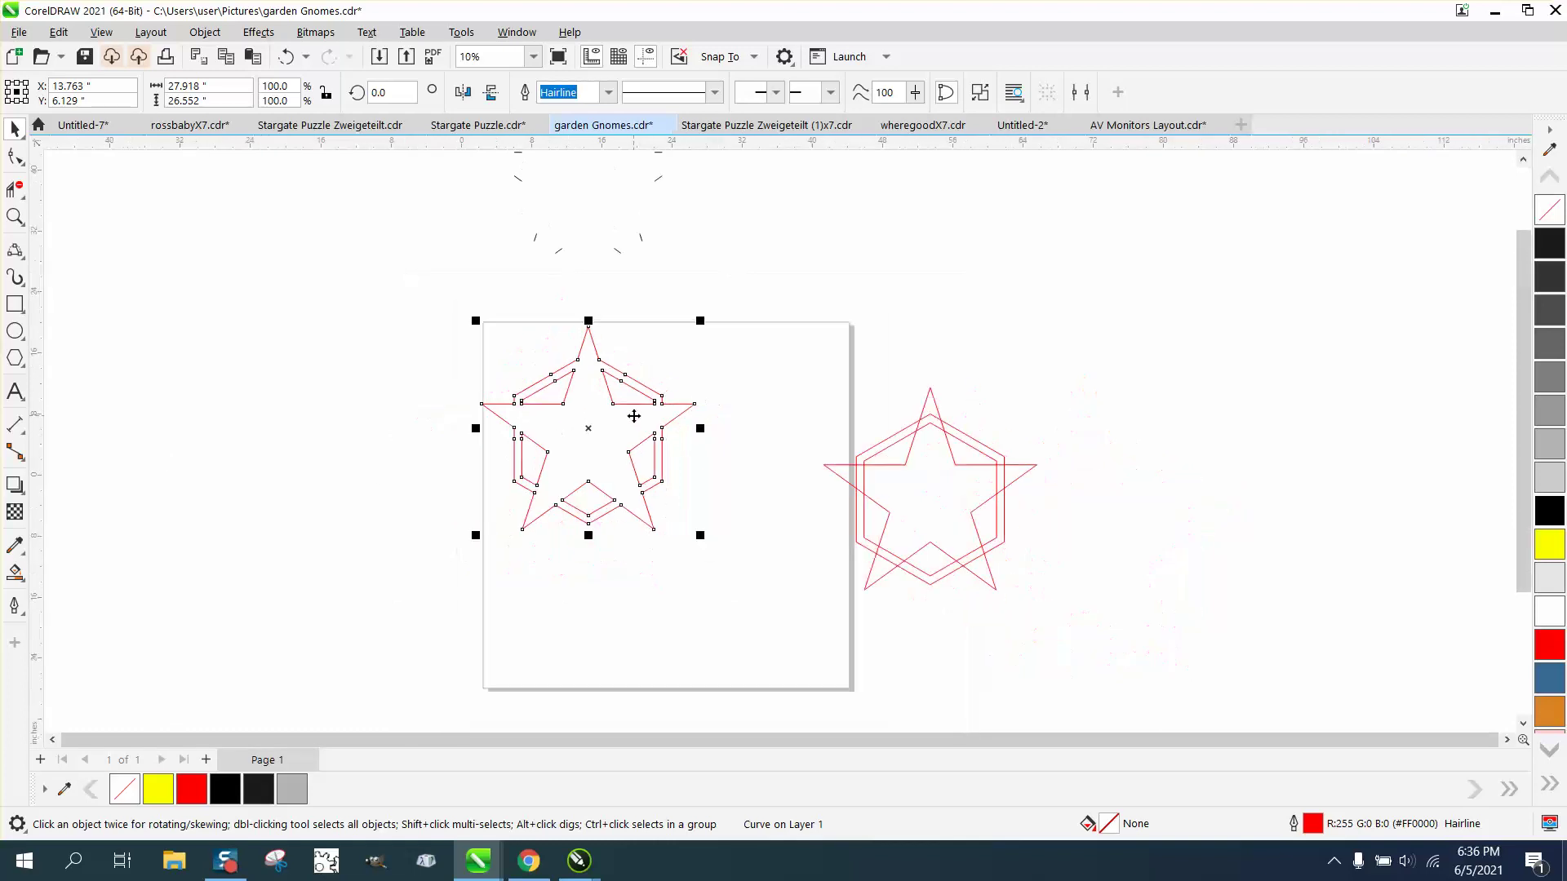
scroll(635, 417, "down", 1)
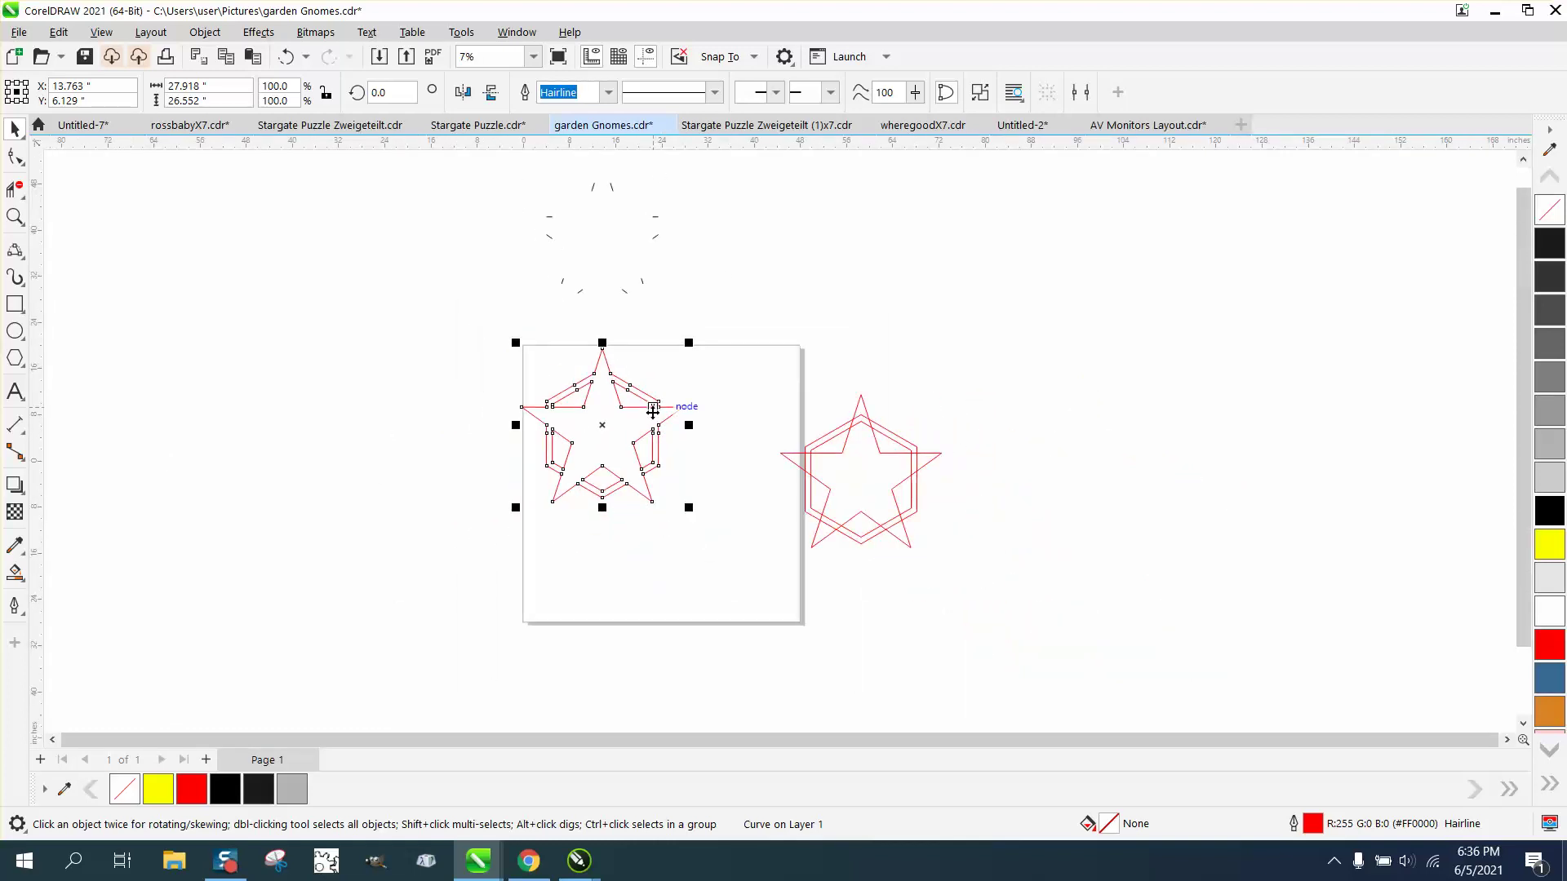